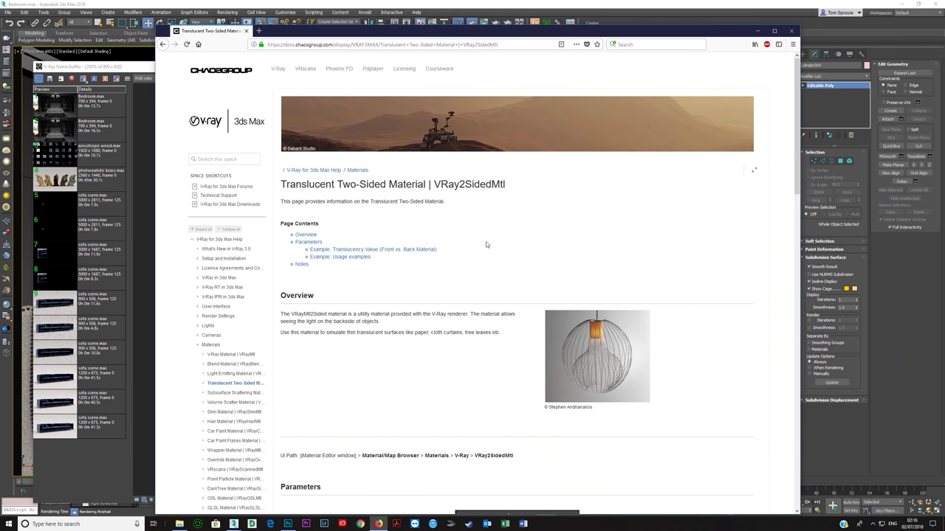
Read through the VRay2SidedMtl help page, examining the parameter descriptions and the translucency and usage examples.
{"action": "scroll", "coordinate": [470, 251], "scroll_direction": "down", "scroll_amount": 5}
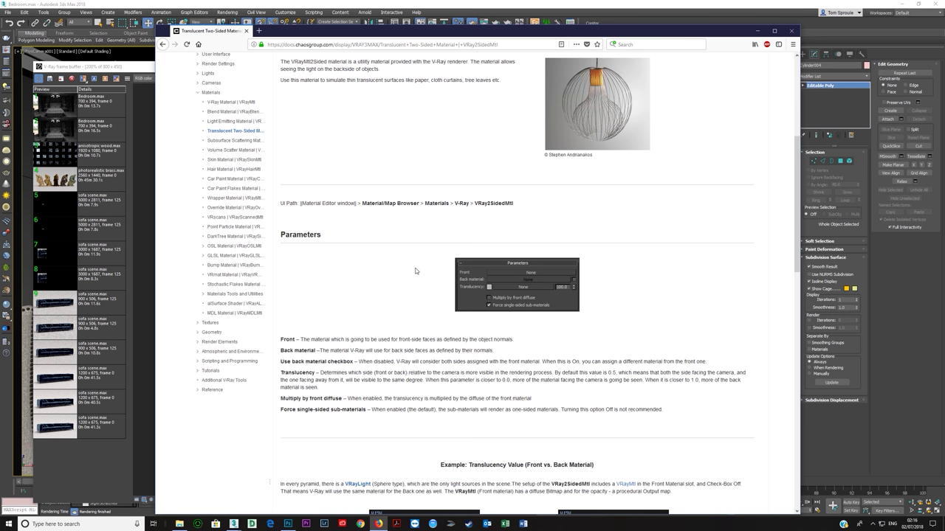
{"action": "scroll", "coordinate": [418, 278], "scroll_direction": "down", "scroll_amount": 3}
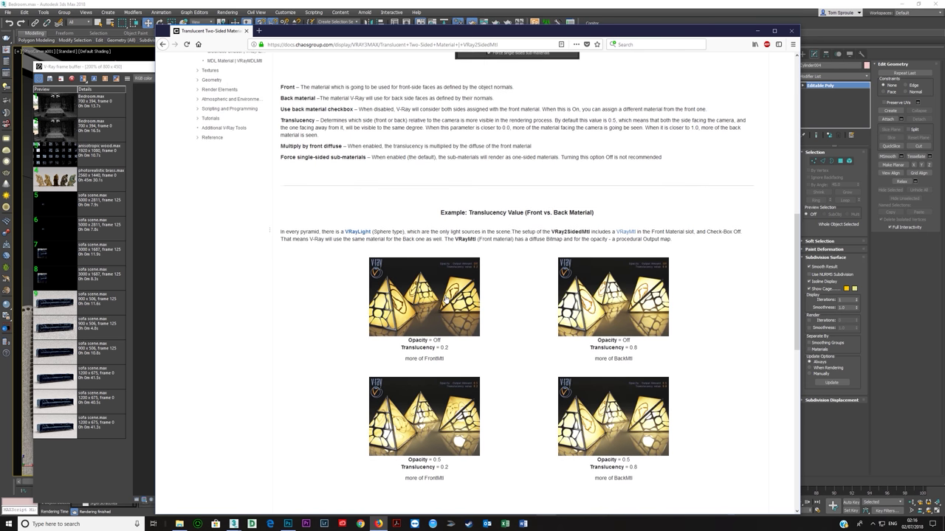
{"action": "scroll", "coordinate": [418, 277], "scroll_direction": "down", "scroll_amount": 5}
{"action": "scroll", "coordinate": [418, 268], "scroll_direction": "down", "scroll_amount": 2}
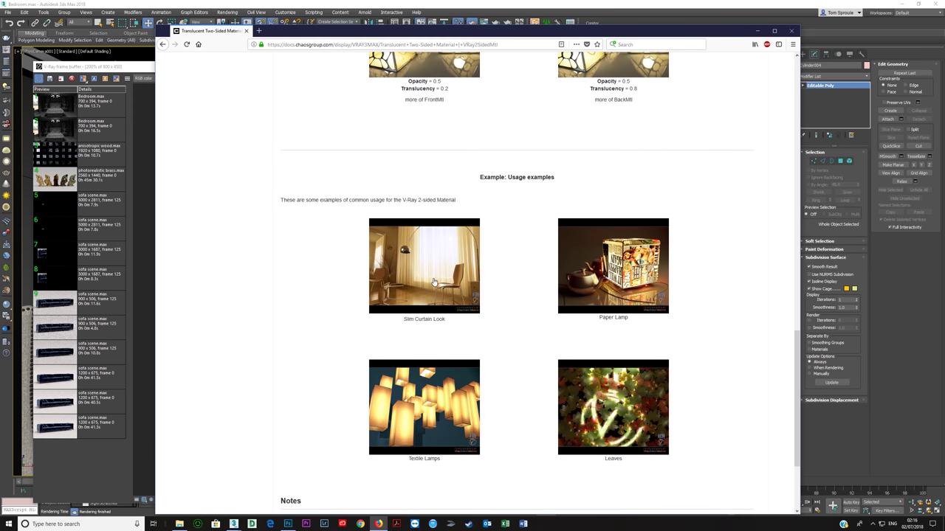
{"action": "scroll", "coordinate": [550, 288], "scroll_direction": "down", "scroll_amount": 2}
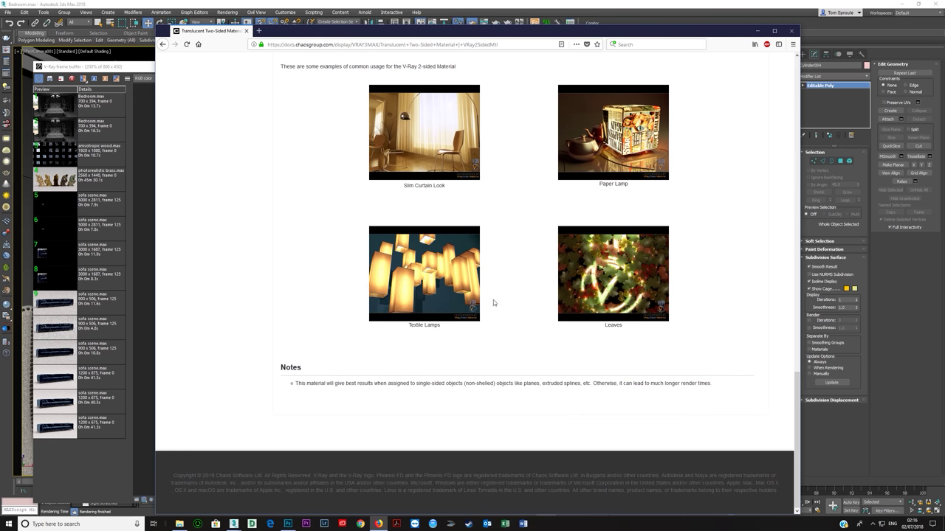
{"action": "scroll", "coordinate": [475, 332], "scroll_direction": "up", "scroll_amount": 9}
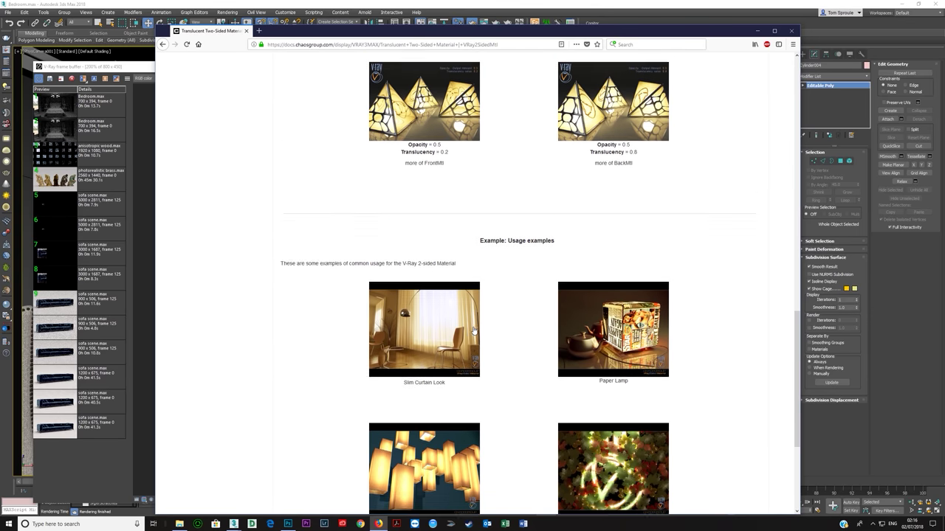
{"action": "scroll", "coordinate": [474, 332], "scroll_direction": "up", "scroll_amount": 2}
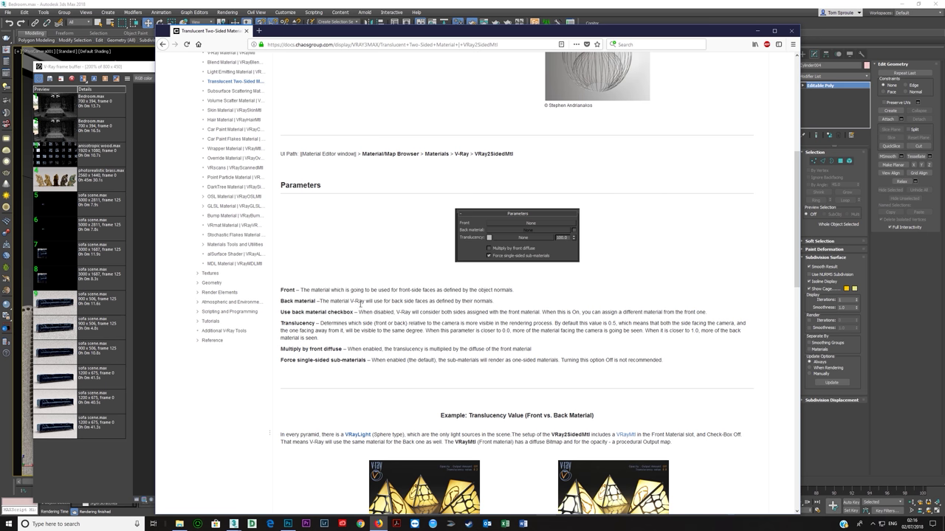
{"action": "scroll", "coordinate": [325, 329], "scroll_direction": "up", "scroll_amount": 4}
{"action": "scroll", "coordinate": [310, 327], "scroll_direction": "down", "scroll_amount": 3}
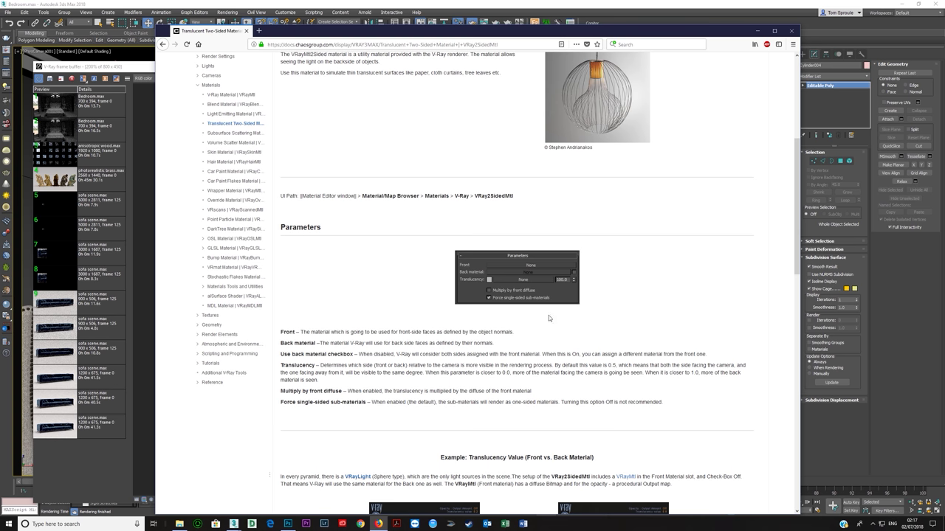
Switch to 3ds Max and add a VRay2SidedMtl node and a VRayMtl node to the Slate Material Editor's active view.
{"action": "left_click", "coordinate": [759, 32]}
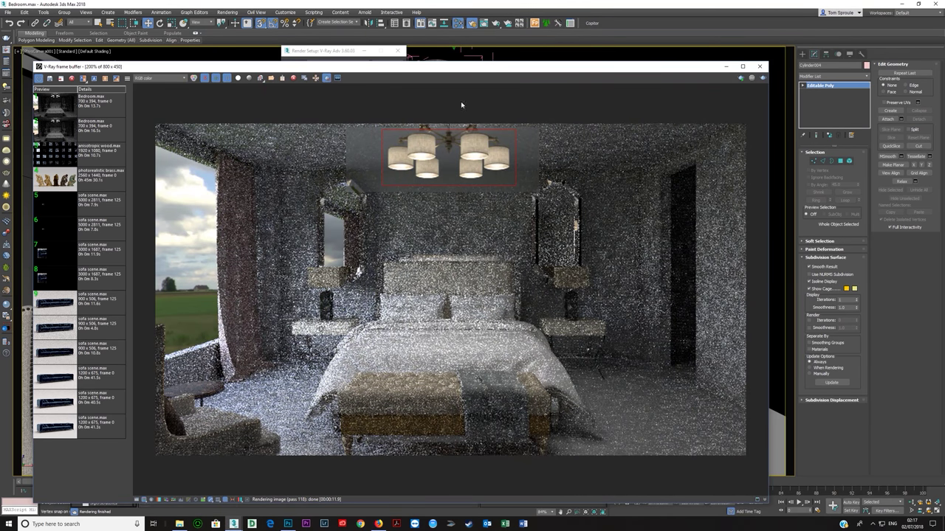
{"action": "left_click_drag", "start_coordinate": [466, 72], "coordinate": [464, 151]}
{"action": "left_click", "coordinate": [448, 127]}
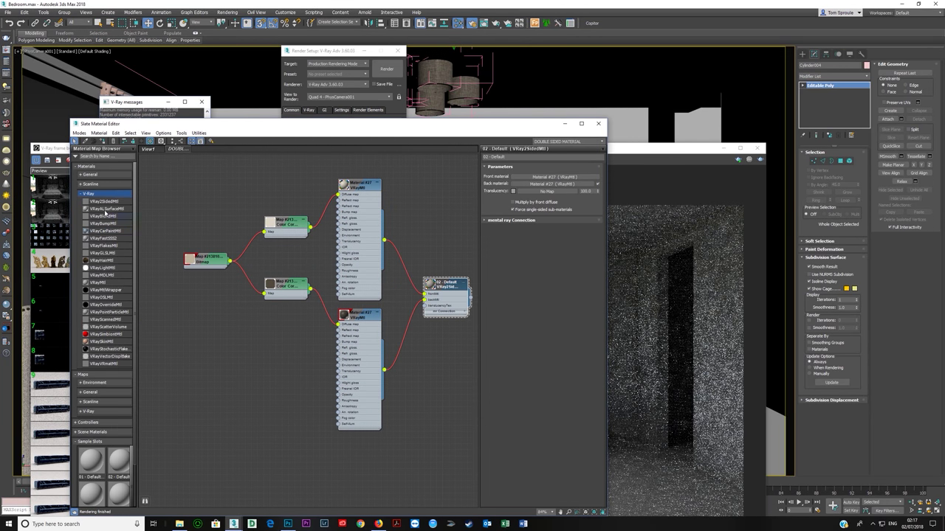
{"action": "left_click_drag", "start_coordinate": [102, 203], "coordinate": [256, 354]}
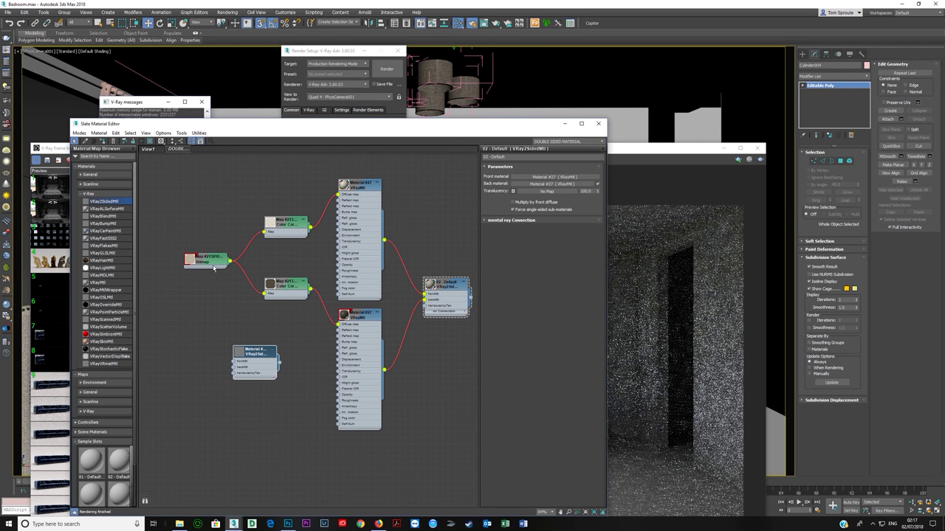
{"action": "left_click_drag", "start_coordinate": [214, 262], "coordinate": [189, 250]}
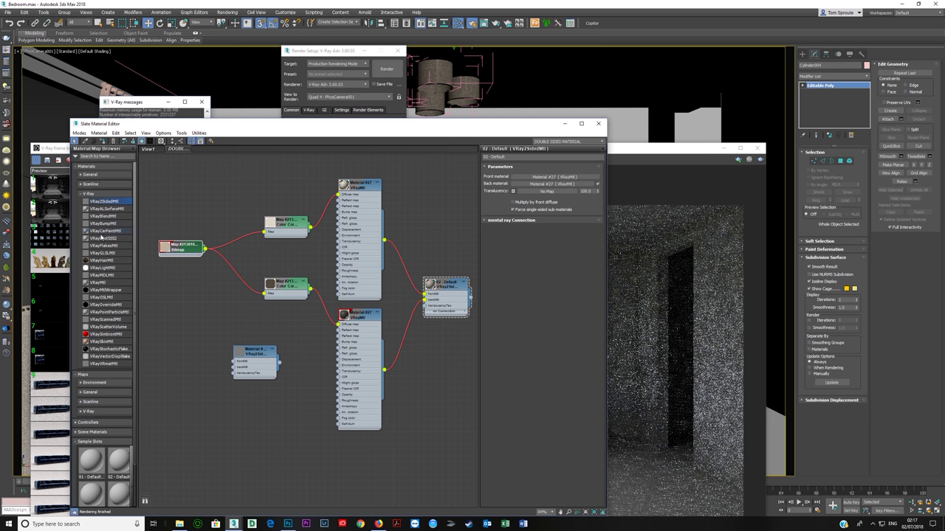
{"action": "left_click_drag", "start_coordinate": [101, 284], "coordinate": [141, 310]}
{"action": "middle_click_drag", "start_coordinate": [206, 392], "coordinate": [284, 371]}
Connect the new VRayMtl to the front material slot of the new VRay2SidedMtl.
{"action": "double_click", "coordinate": [346, 357]}
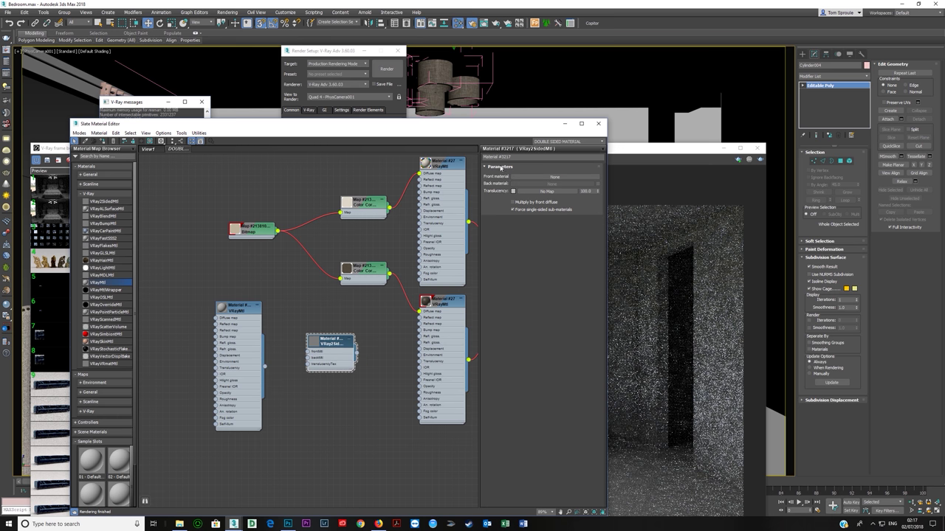
{"action": "left_click_drag", "start_coordinate": [486, 127], "coordinate": [523, 109]}
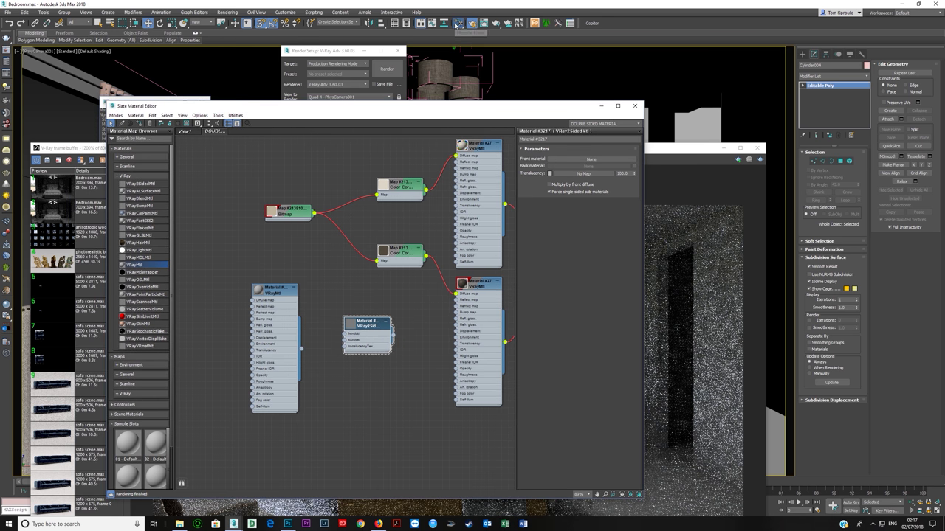
{"action": "left_click", "coordinate": [457, 24]}
{"action": "left_click", "coordinate": [458, 23]}
{"action": "left_click_drag", "start_coordinate": [300, 352], "coordinate": [345, 333]}
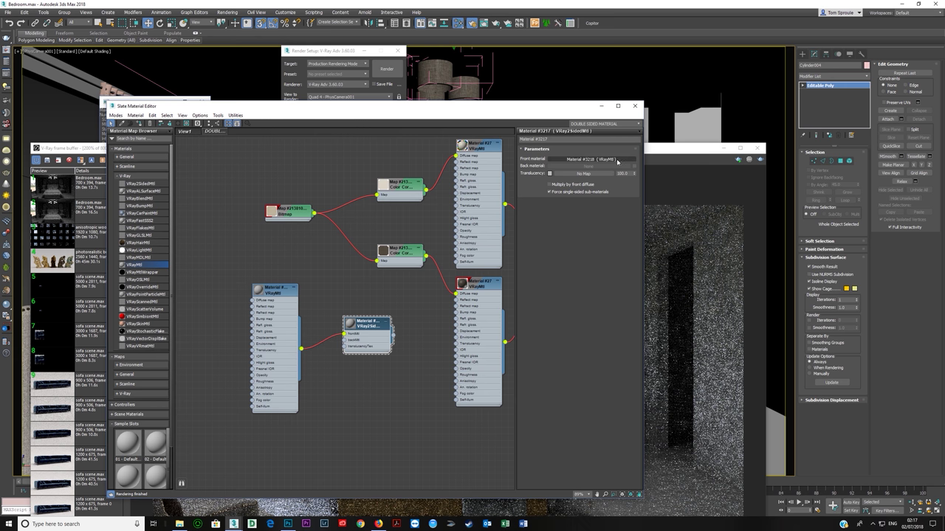
{"action": "mouse_move", "coordinate": [271, 337]}
{"action": "left_mouse_down"}
{"action": "mouse_move", "coordinate": [278, 318]}
{"action": "mouse_move", "coordinate": [279, 331]}
{"action": "left_mouse_up"}
Open the fabric bitmap node's parameters and examine its texture image.
{"action": "double_click", "coordinate": [287, 214]}
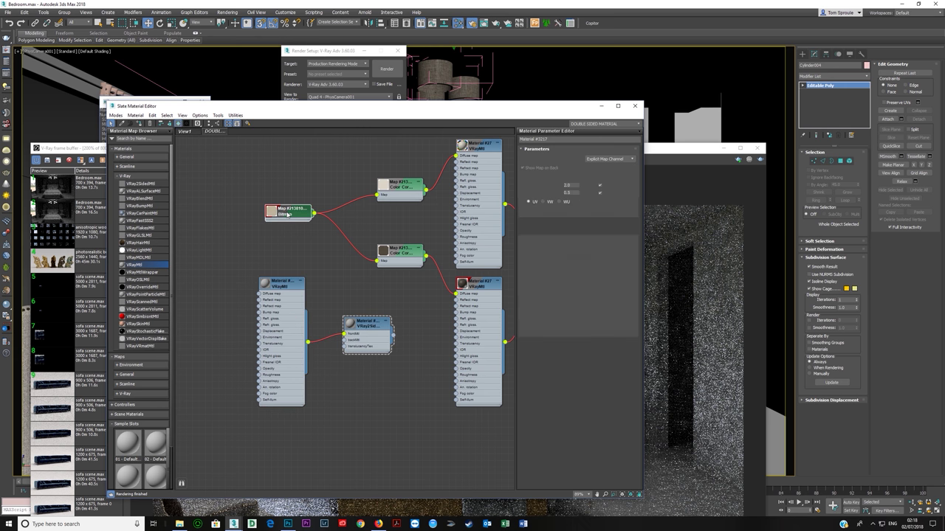
{"action": "left_click", "coordinate": [618, 260]}
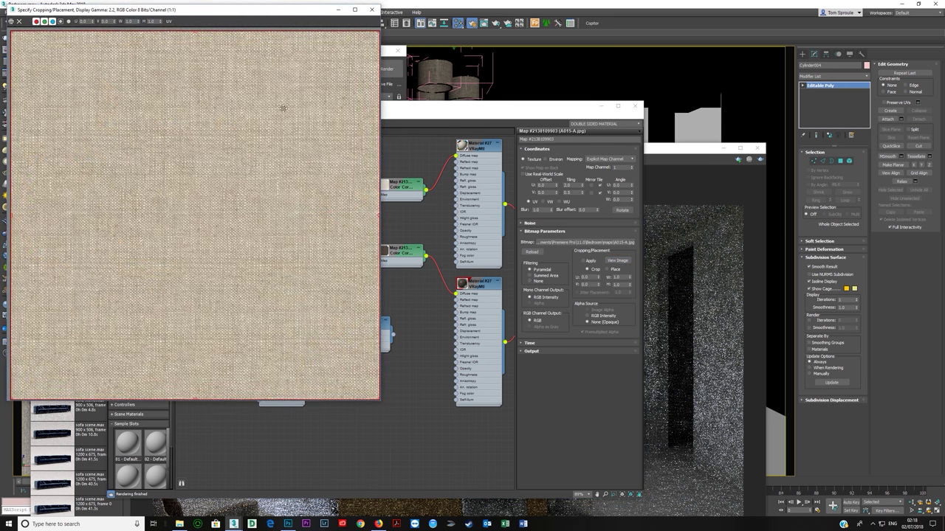
{"action": "left_click_drag", "start_coordinate": [257, 10], "coordinate": [336, 30]}
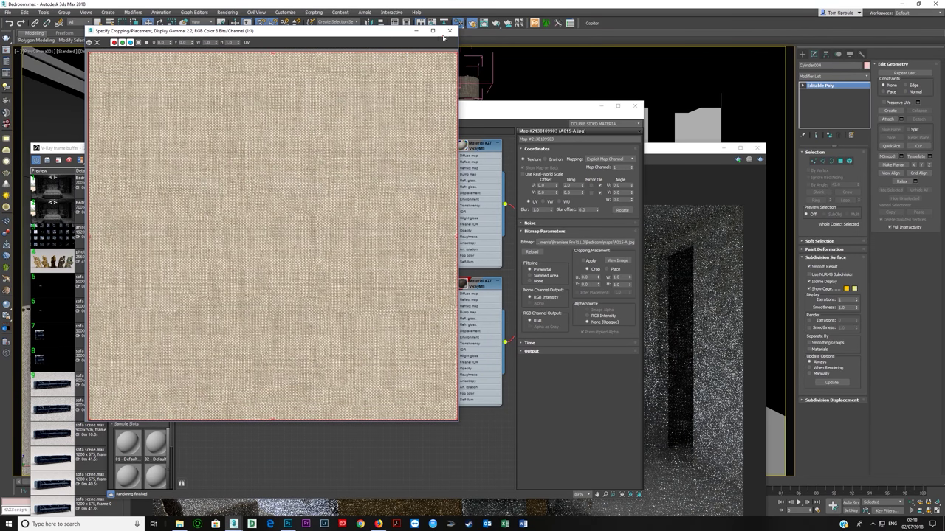
{"action": "left_click", "coordinate": [450, 30]}
Connect the fabric bitmap to the new VRayMtl's diffuse map and reposition the bitmap node beside it.
{"action": "left_click_drag", "start_coordinate": [310, 214], "coordinate": [254, 214]}
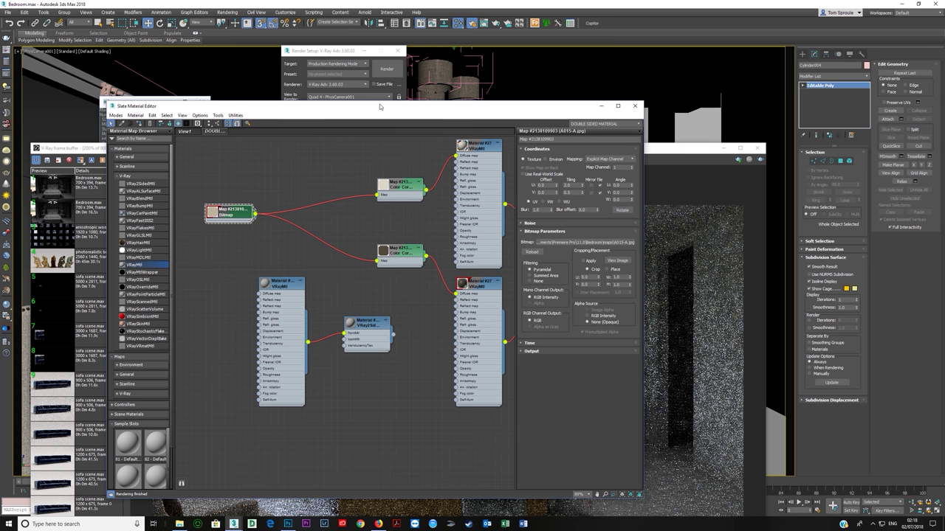
{"action": "left_click_drag", "start_coordinate": [253, 214], "coordinate": [260, 293]}
{"action": "left_click_drag", "start_coordinate": [237, 222], "coordinate": [219, 242]}
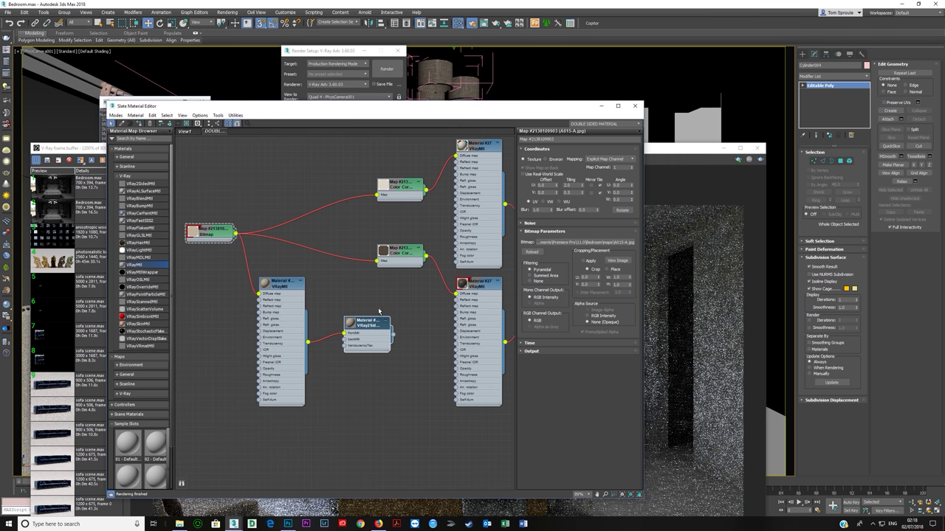
Select a chandelier lampshade together with all its instances, and close the Render Setup window.
{"action": "left_click", "coordinate": [445, 90]}
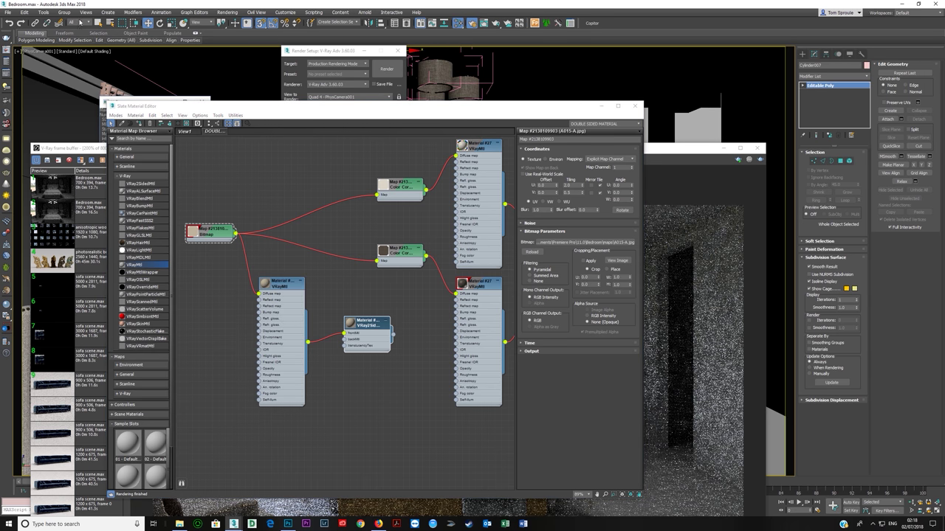
{"action": "left_click", "coordinate": [25, 12]}
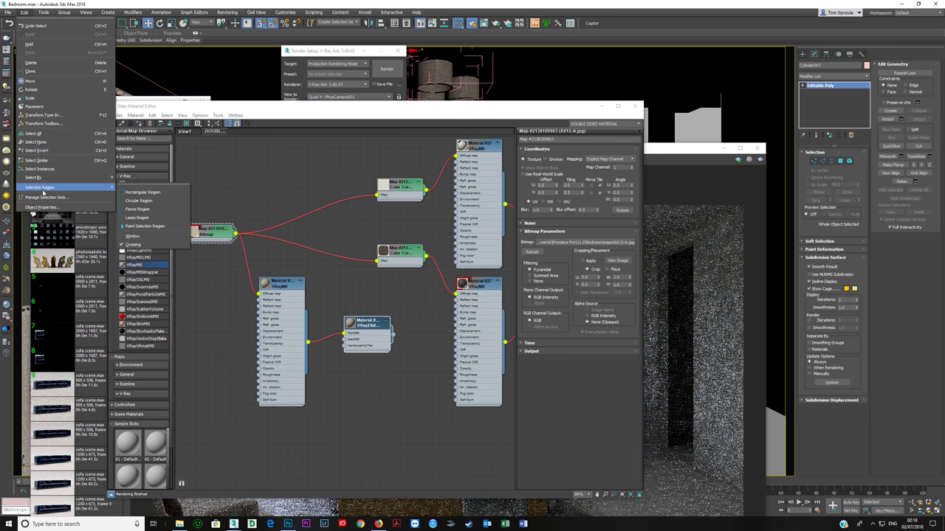
{"action": "left_click", "coordinate": [40, 169]}
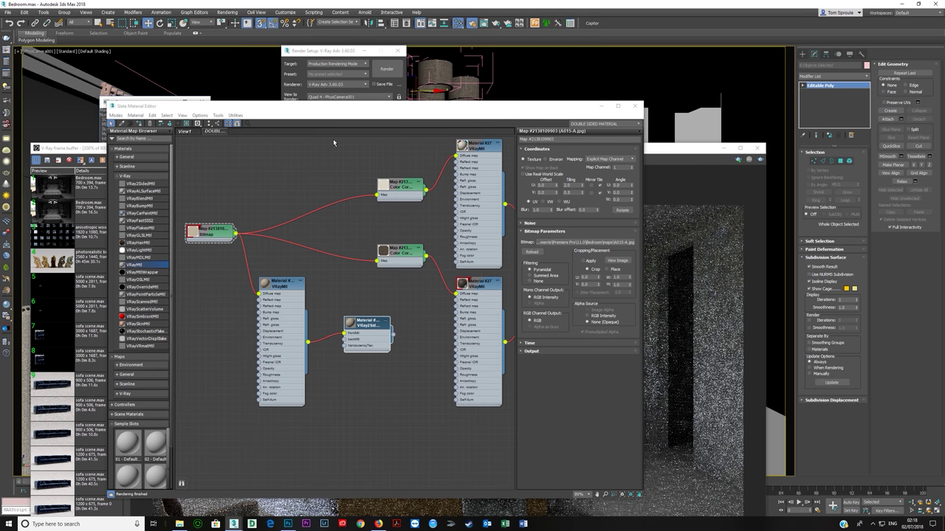
{"action": "left_click", "coordinate": [398, 50]}
Assign the new two-sided material to the selected lampshades and show the VRayMtl's fabric texture in the viewport.
{"action": "left_click_drag", "start_coordinate": [375, 118], "coordinate": [403, 91]}
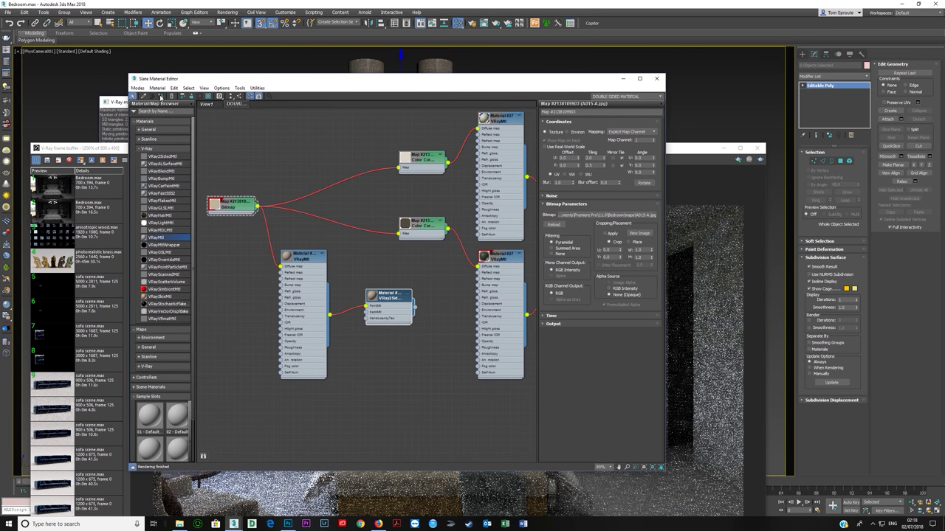
{"action": "left_click", "coordinate": [161, 97]}
{"action": "left_click_drag", "start_coordinate": [367, 86], "coordinate": [371, 127]}
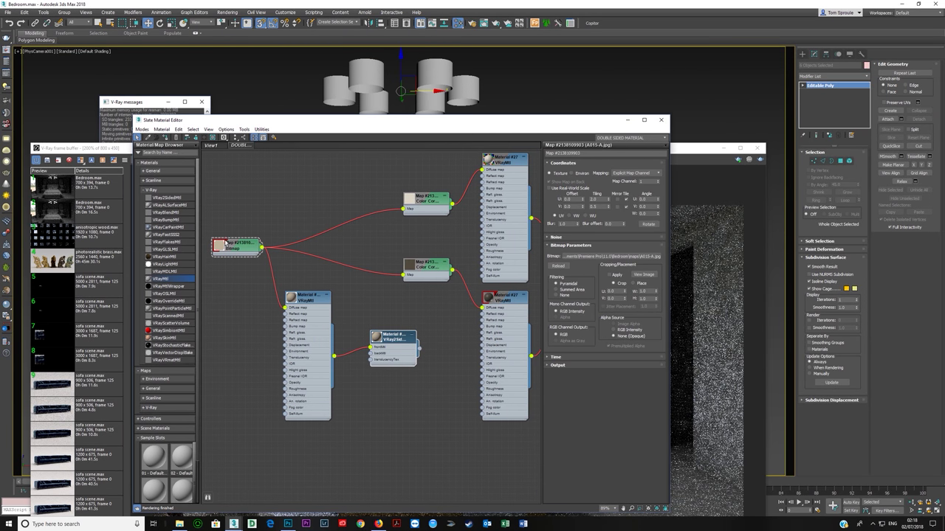
{"action": "left_click_drag", "start_coordinate": [225, 242], "coordinate": [226, 229]}
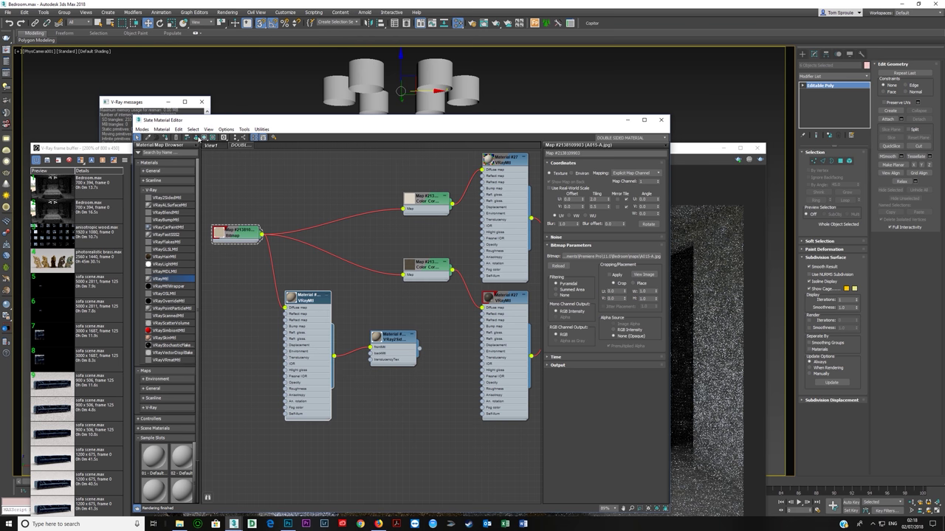
{"action": "left_click", "coordinate": [204, 139]}
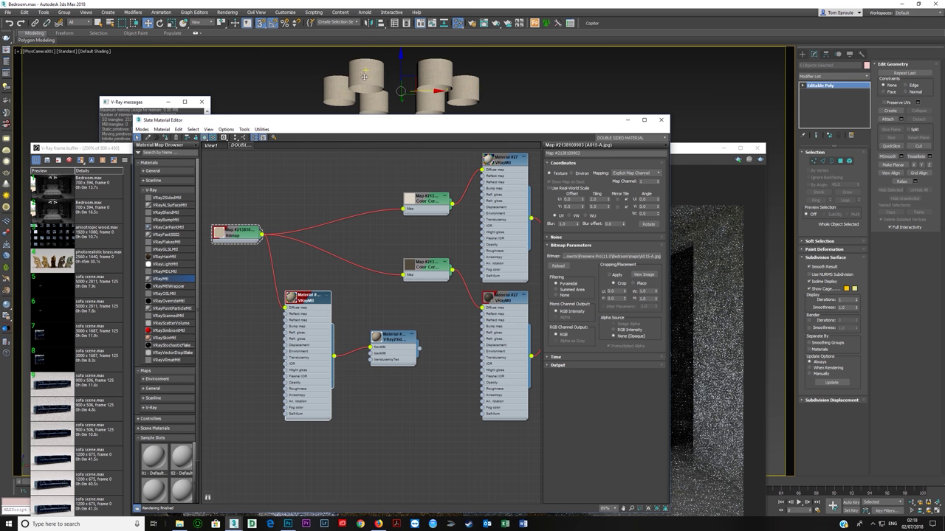
Maximize the Perspective viewport, clear the windows covering it, and inspect the fabric texture on the lampshades.
{"action": "key", "text": "alt+w"}
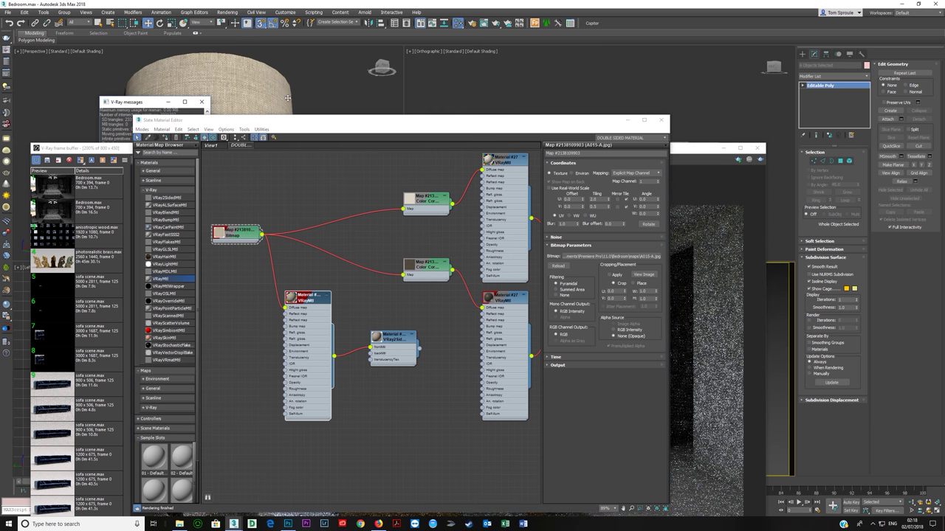
{"action": "middle_click", "coordinate": [270, 81]}
{"action": "key", "text": "alt+w"}
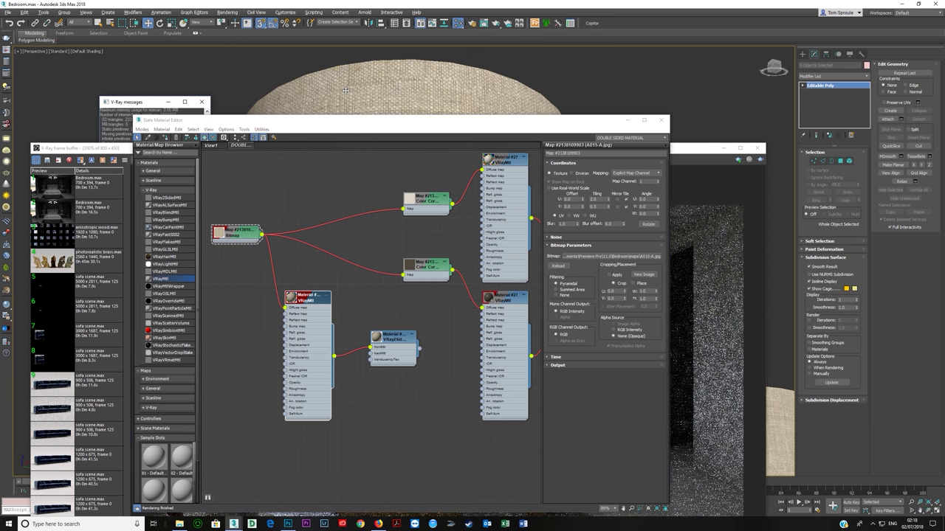
{"action": "left_click_drag", "start_coordinate": [573, 127], "coordinate": [893, 199]}
{"action": "left_click", "coordinate": [202, 102]}
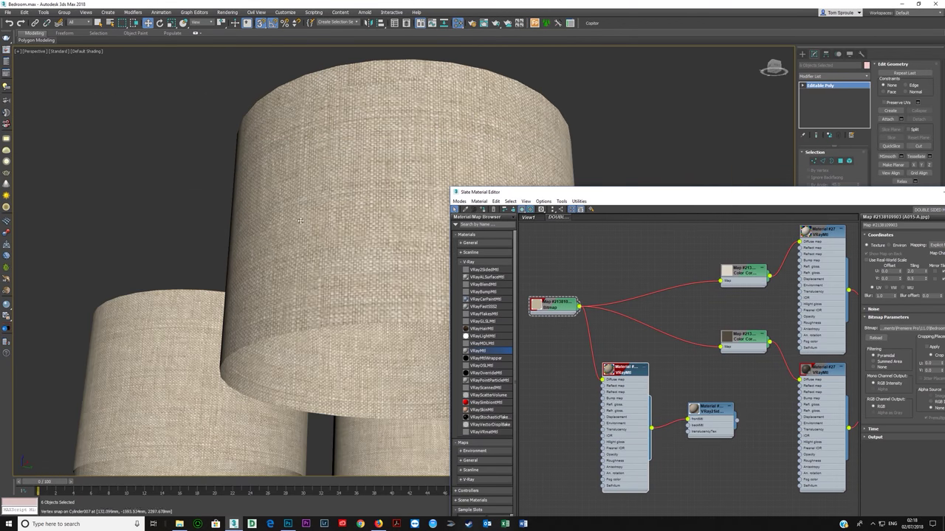
{"action": "scroll", "coordinate": [317, 199], "scroll_direction": "down", "scroll_amount": 5}
{"action": "scroll", "coordinate": [286, 184], "scroll_direction": "down", "scroll_amount": 3}
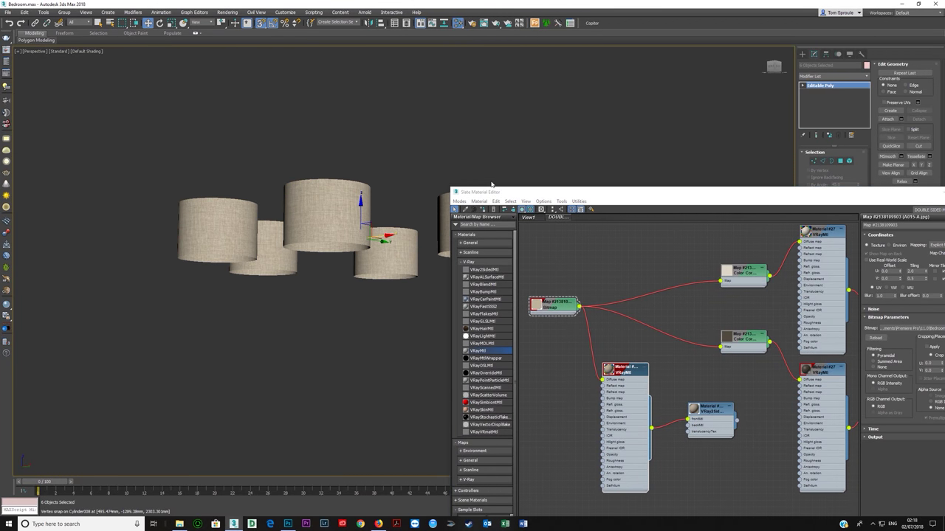
Try a UVW Map modifier on the selected lampshades, and remove it from the modifier stack.
{"action": "left_click", "coordinate": [868, 76]}
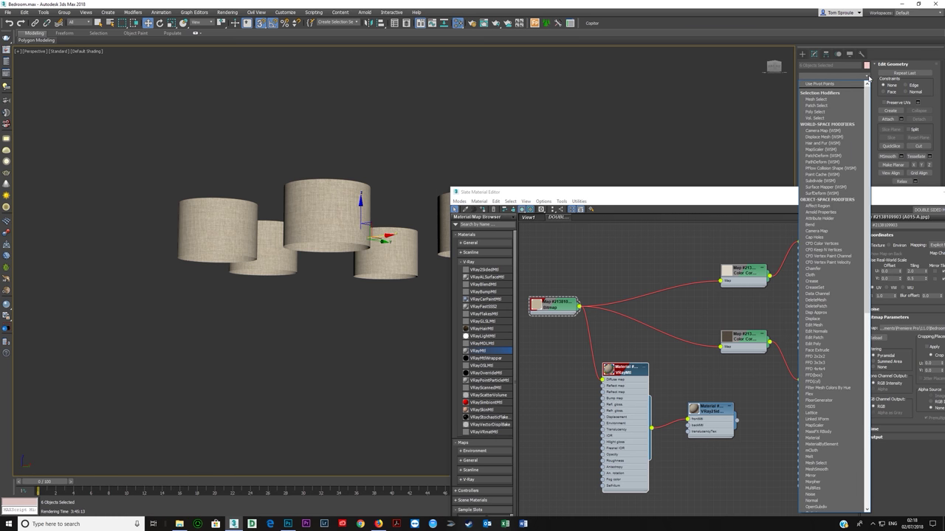
{"action": "key", "text": "u"}
{"action": "key", "text": "u"}
{"action": "key", "text": "u"}
{"action": "key", "text": "u"}
{"action": "key", "text": "u"}
{"action": "key", "text": "u"}
{"action": "key", "text": "u"}
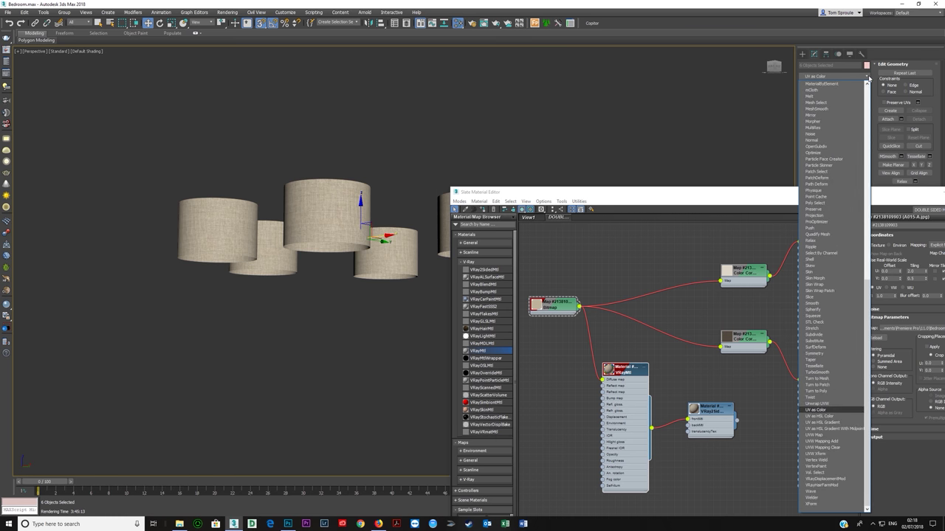
{"action": "key", "text": "Return"}
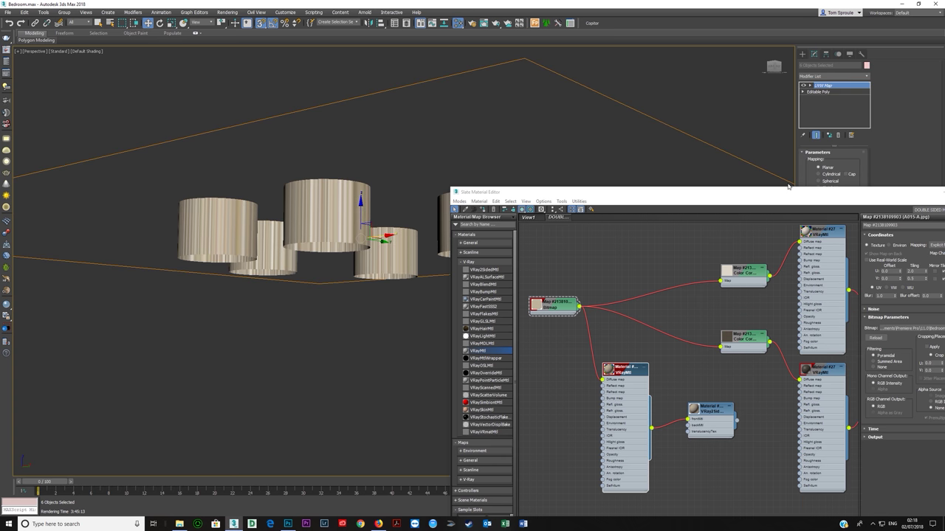
{"action": "left_click", "coordinate": [840, 136]}
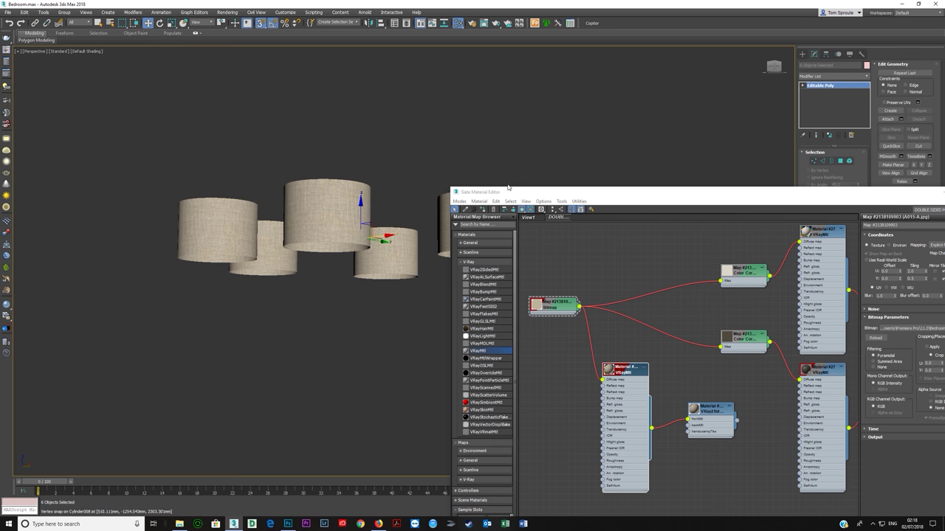
Add a UVW Map modifier to a single chandelier lampshade and set its mapping to Cylindrical.
{"action": "left_click", "coordinate": [317, 208]}
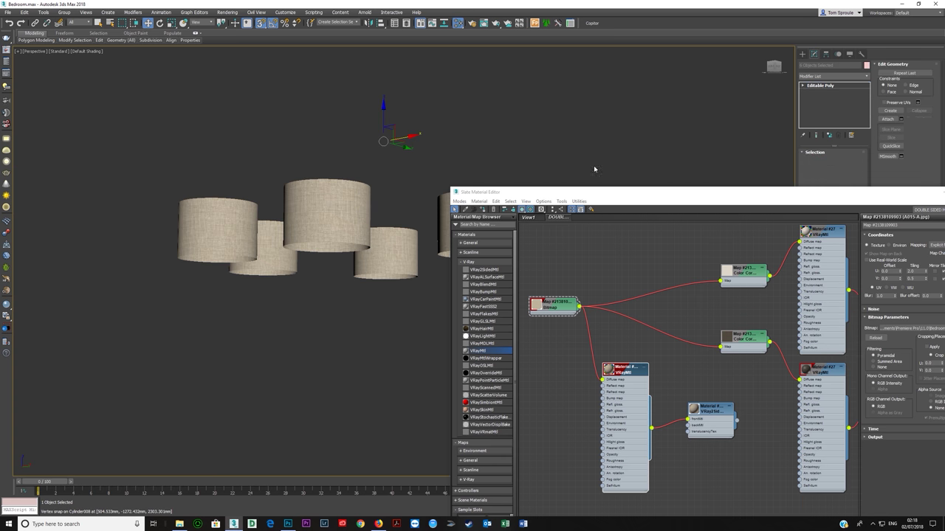
{"action": "left_click", "coordinate": [866, 77]}
{"action": "type", "text": "uv"}
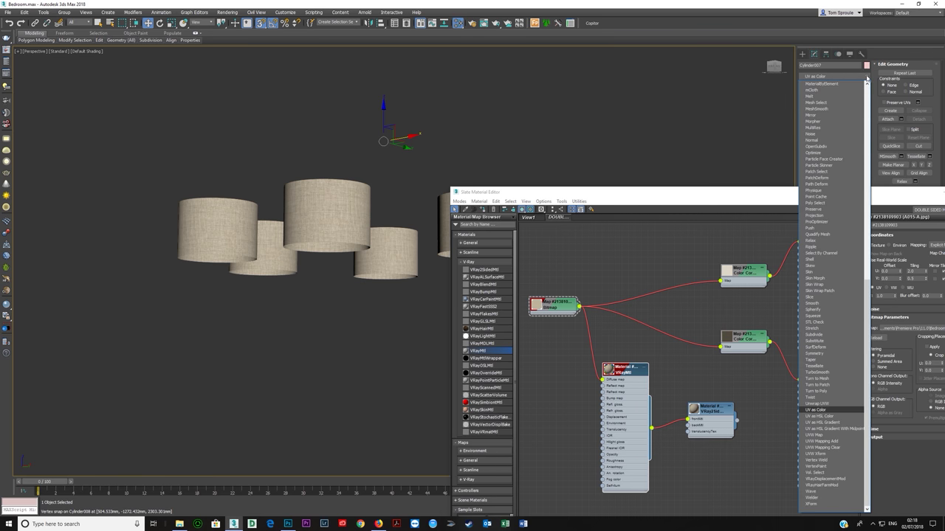
{"action": "key", "text": "Down"}
{"action": "key", "text": "Down"}
{"action": "key", "text": "Down"}
{"action": "key", "text": "Down"}
{"action": "key", "text": "Return"}
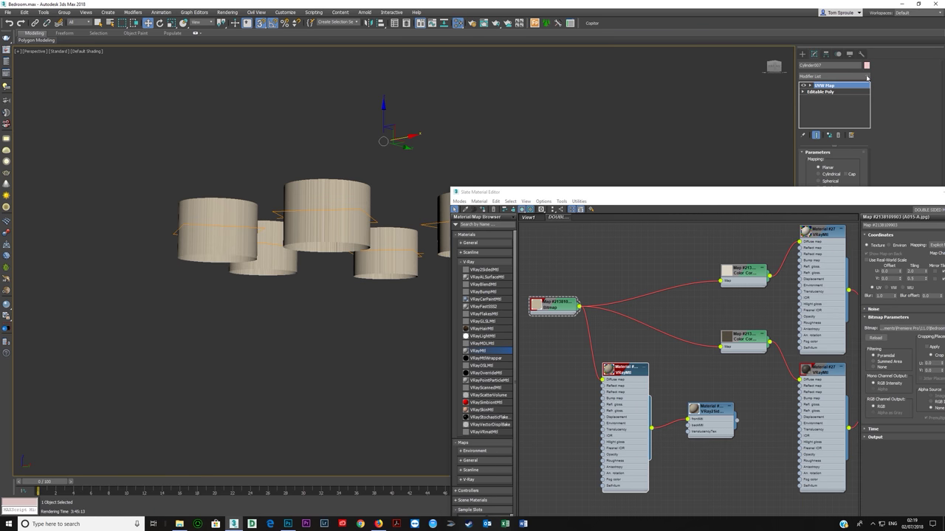
{"action": "left_click_drag", "start_coordinate": [715, 192], "coordinate": [533, 319]}
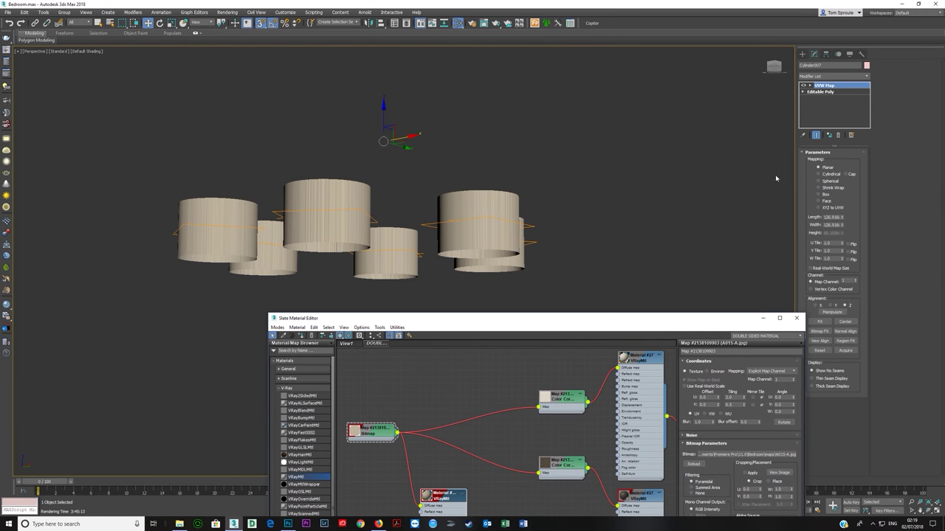
{"action": "left_click", "coordinate": [819, 174]}
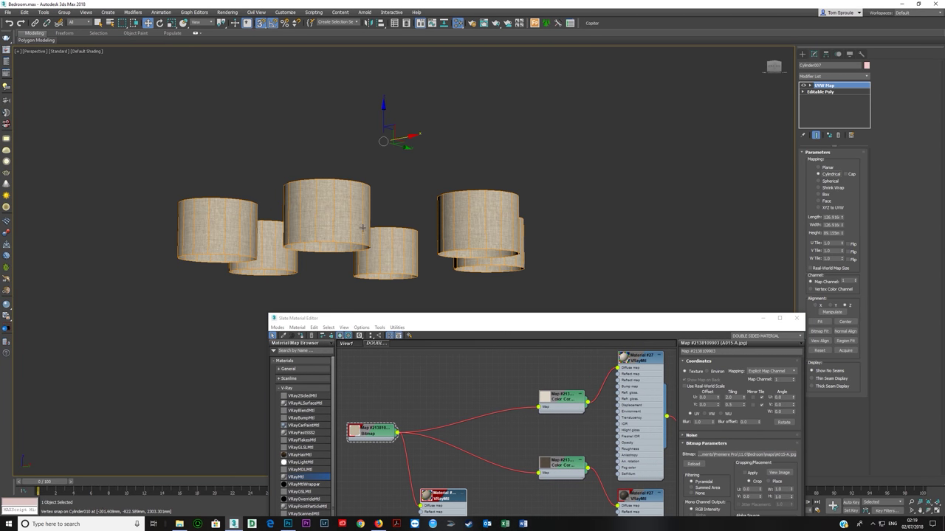
Set the fabric bitmap's U and V tiling to 1, and check the weave on the lampshades up close.
{"action": "left_click_drag", "start_coordinate": [397, 315], "coordinate": [468, 211]}
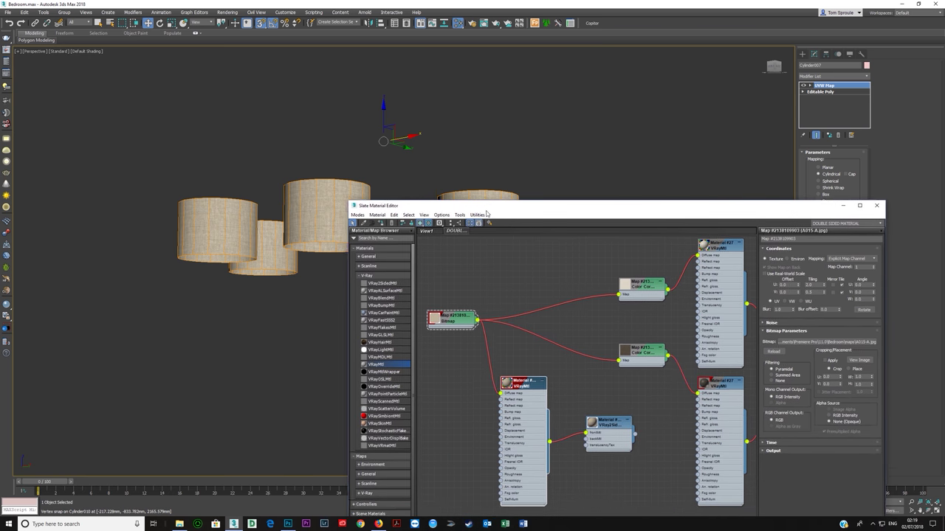
{"action": "left_click_drag", "start_coordinate": [438, 331], "coordinate": [438, 346]}
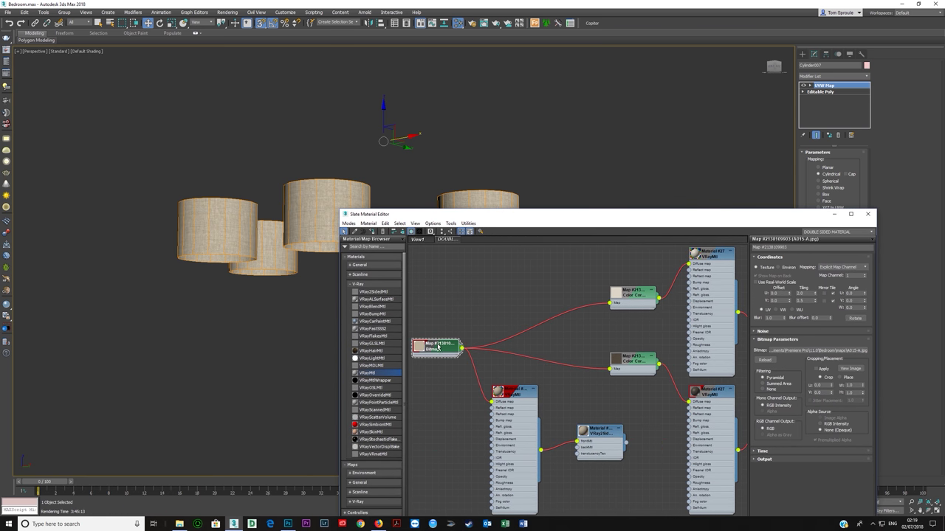
{"action": "left_click_drag", "start_coordinate": [809, 294], "coordinate": [761, 301]}
{"action": "type", "text": "1"}
{"action": "key", "text": "Tab"}
{"action": "type", "text": "1"}
{"action": "key", "text": "Return"}
{"action": "scroll", "coordinate": [327, 200], "scroll_direction": "up", "scroll_amount": 3}
{"action": "scroll", "coordinate": [327, 200], "scroll_direction": "up", "scroll_amount": 3}
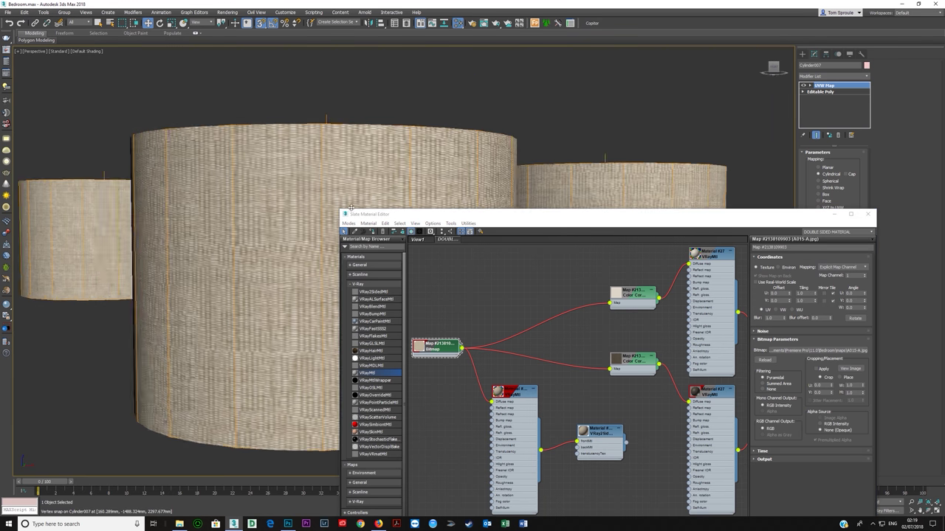
{"action": "scroll", "coordinate": [332, 197], "scroll_direction": "down", "scroll_amount": 2}
{"action": "scroll", "coordinate": [332, 197], "scroll_direction": "down", "scroll_amount": 3}
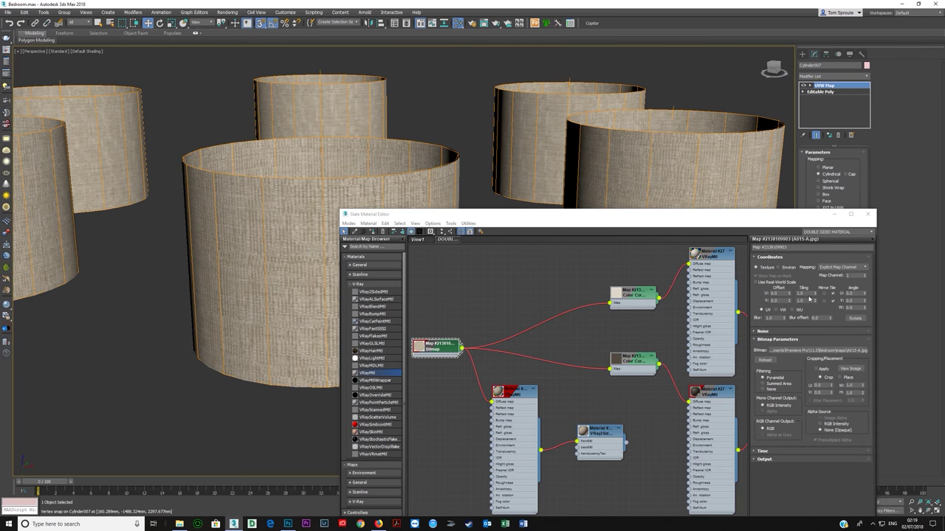
Try a fabric bitmap tiling of 2.0 in U and 0.5 in V on the cylindrically mapped lampshades.
{"action": "left_click_drag", "start_coordinate": [814, 294], "coordinate": [818, 278]}
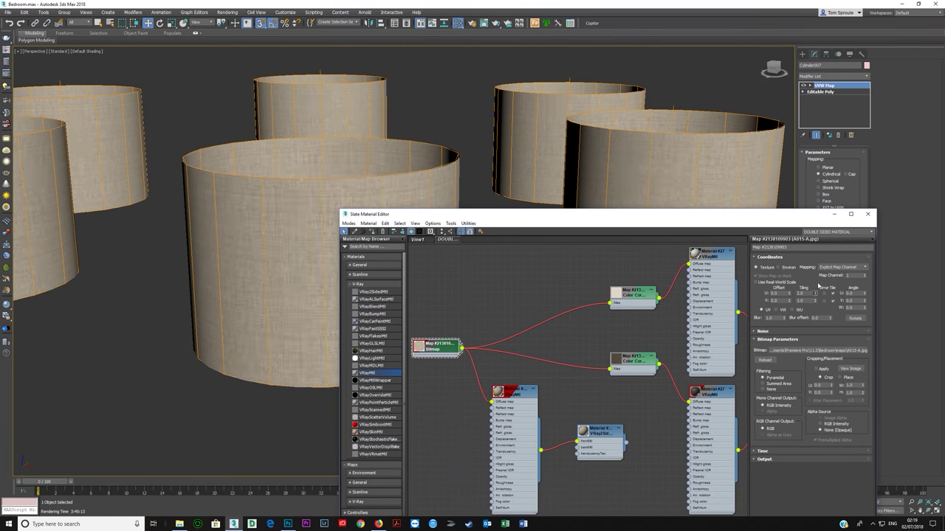
{"action": "double_click", "coordinate": [803, 301]}
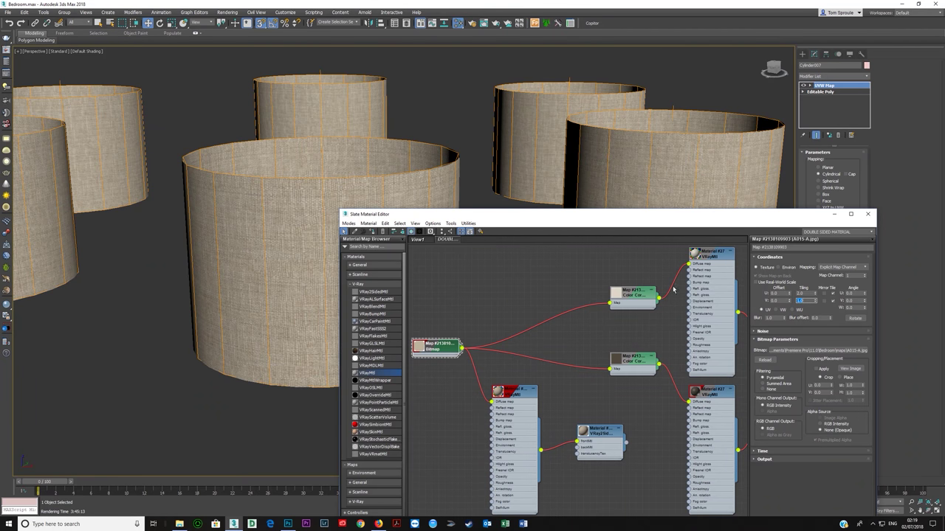
{"action": "scroll", "coordinate": [277, 251], "scroll_direction": "up", "scroll_amount": 3}
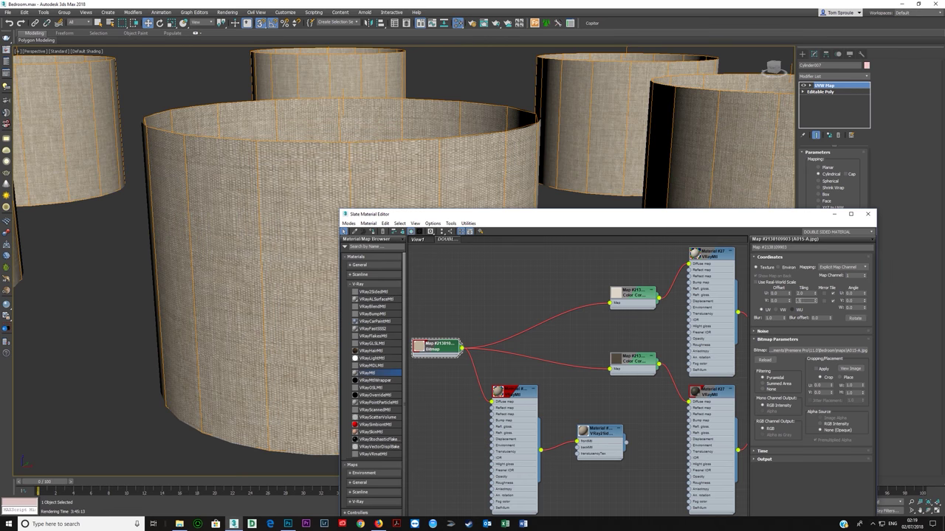
{"action": "key", "text": "Return"}
{"action": "scroll", "coordinate": [301, 263], "scroll_direction": "down", "scroll_amount": 4}
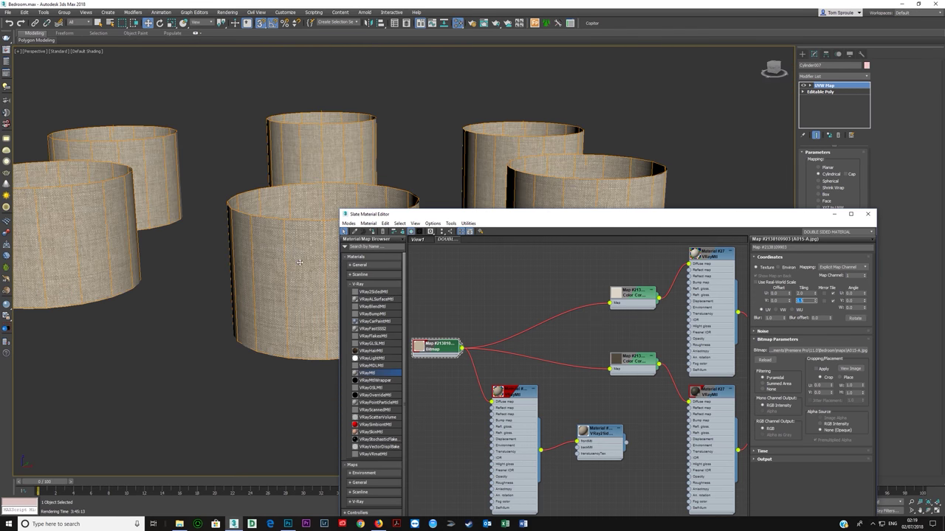
{"action": "middle_click_drag", "start_coordinate": [304, 269], "coordinate": [308, 246], "text": "alt"}
Try a U Tile value of 2 in the UVW Map modifier, and return it to 1.
{"action": "left_click_drag", "start_coordinate": [570, 214], "coordinate": [320, 186]}
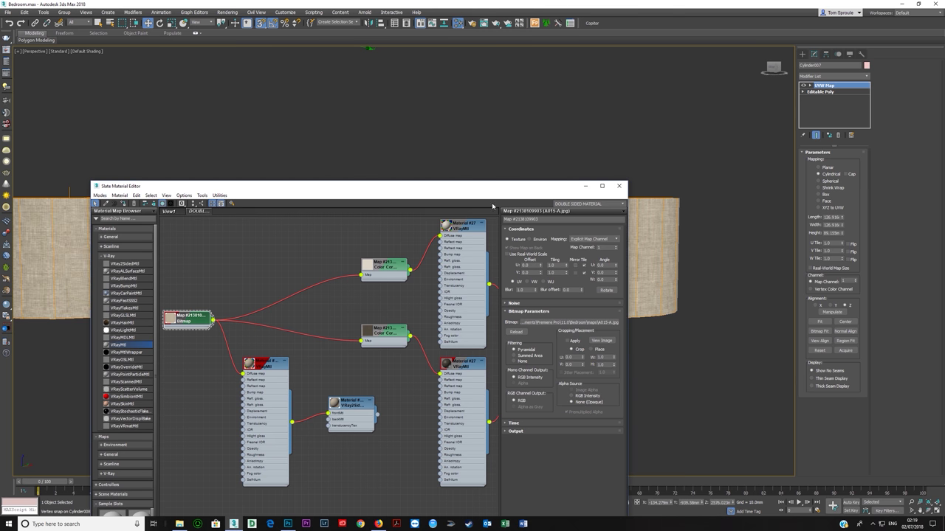
{"action": "left_click_drag", "start_coordinate": [489, 192], "coordinate": [657, 293]}
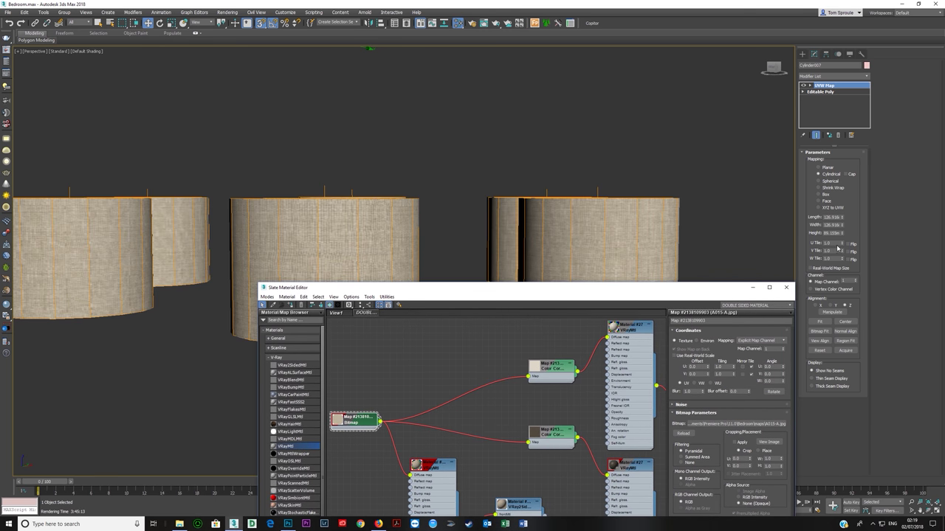
{"action": "left_click_drag", "start_coordinate": [834, 243], "coordinate": [787, 265]}
{"action": "type", "text": "2"}
{"action": "key", "text": "Return"}
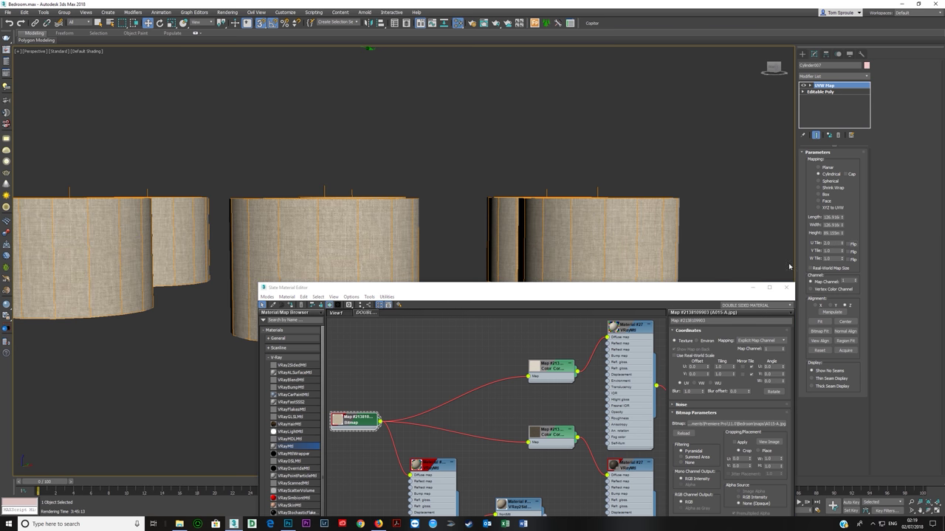
{"action": "key", "text": "Tab"}
{"action": "key", "text": "Tab"}
{"action": "key", "text": "shift+Tab"}
{"action": "key", "text": "shift+Tab"}
{"action": "left_click_drag", "start_coordinate": [835, 251], "coordinate": [825, 250]}
{"action": "key", "text": "shift+Tab"}
{"action": "type", "text": "1"}
{"action": "key", "text": "Return"}
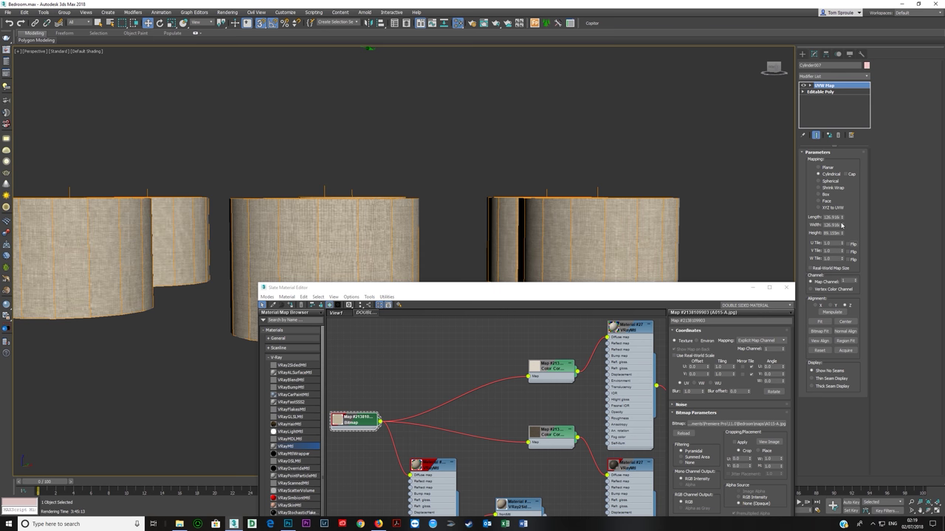
Try a larger length, width and height for the cylindrical mapping gizmo, and try the Real-World Map Size option.
{"action": "left_click_drag", "start_coordinate": [843, 219], "coordinate": [850, 135]}
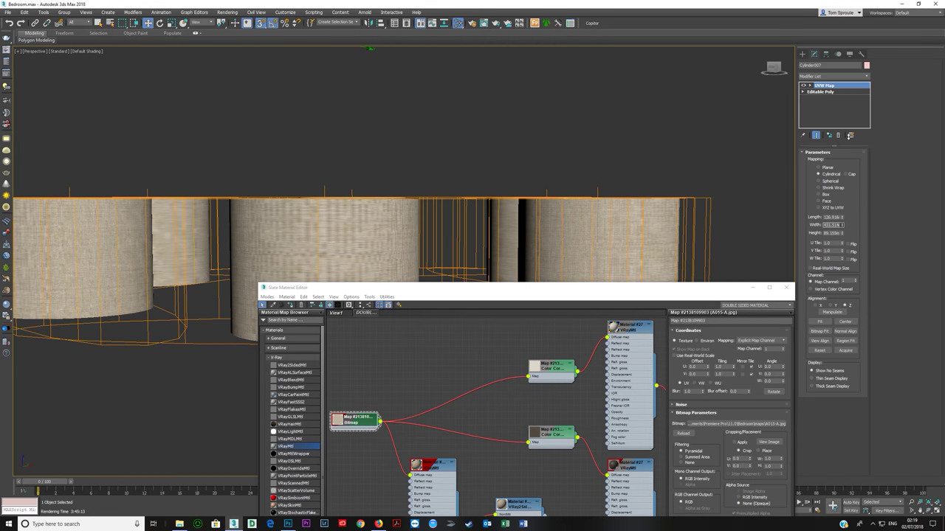
{"action": "right_click", "coordinate": [849, 136]}
{"action": "left_click_drag", "start_coordinate": [843, 229], "coordinate": [844, 186]}
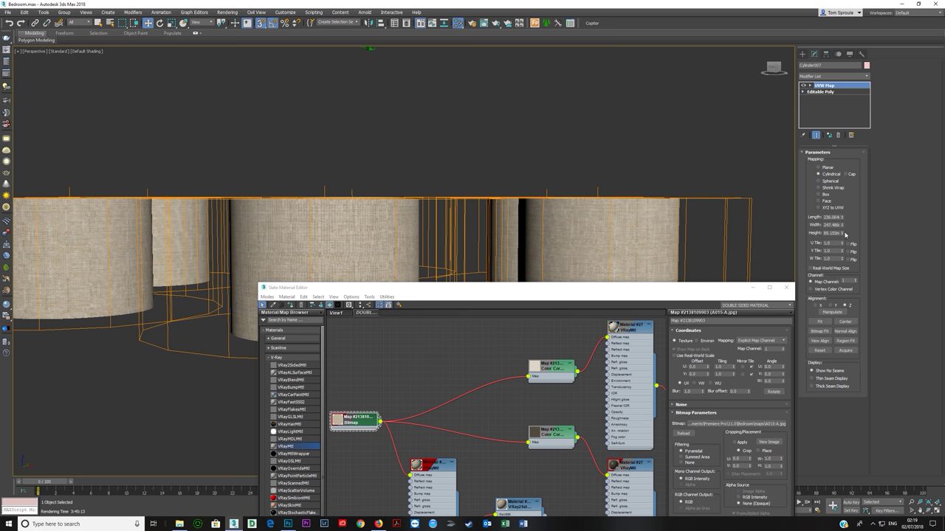
{"action": "mouse_move", "coordinate": [846, 235]}
{"action": "left_mouse_down"}
{"action": "mouse_move", "coordinate": [847, 166]}
{"action": "mouse_move", "coordinate": [846, 231]}
{"action": "left_mouse_up"}
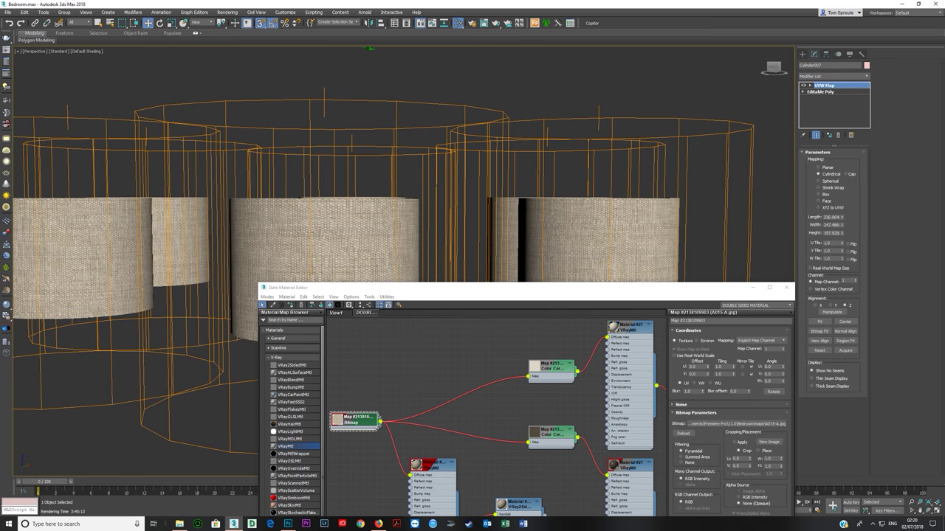
{"action": "left_click", "coordinate": [811, 269]}
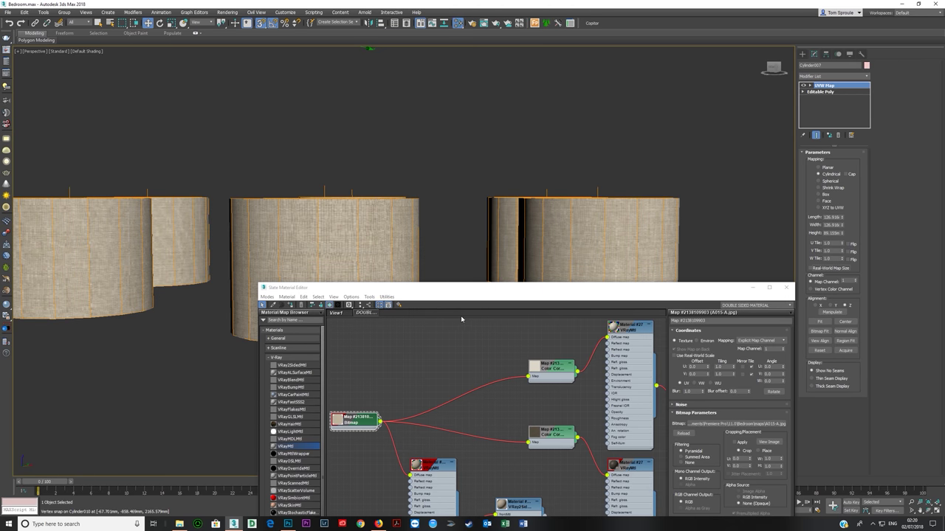
Set the fabric bitmap's tiling to 2 in U and 0.5 in V.
{"action": "left_click_drag", "start_coordinate": [468, 290], "coordinate": [458, 257]}
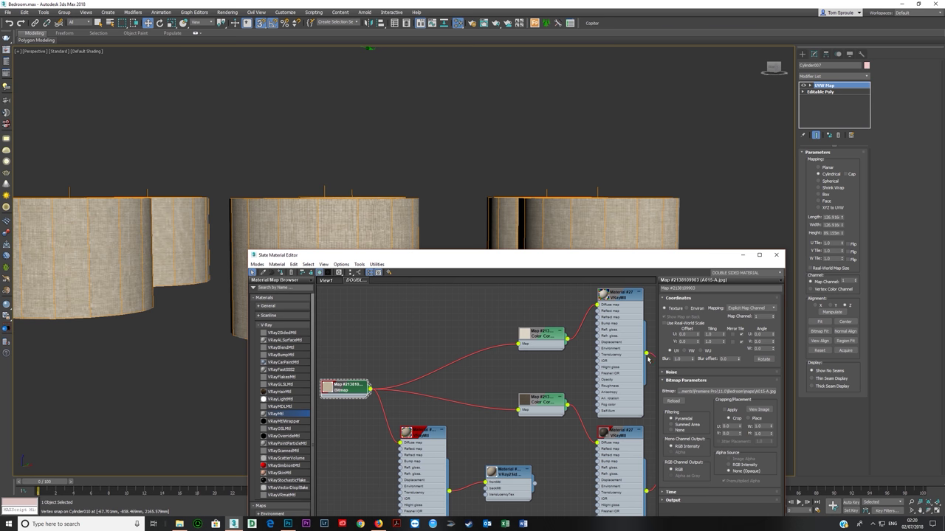
{"action": "double_click", "coordinate": [715, 334]}
{"action": "type", "text": "2"}
{"action": "key", "text": "Tab"}
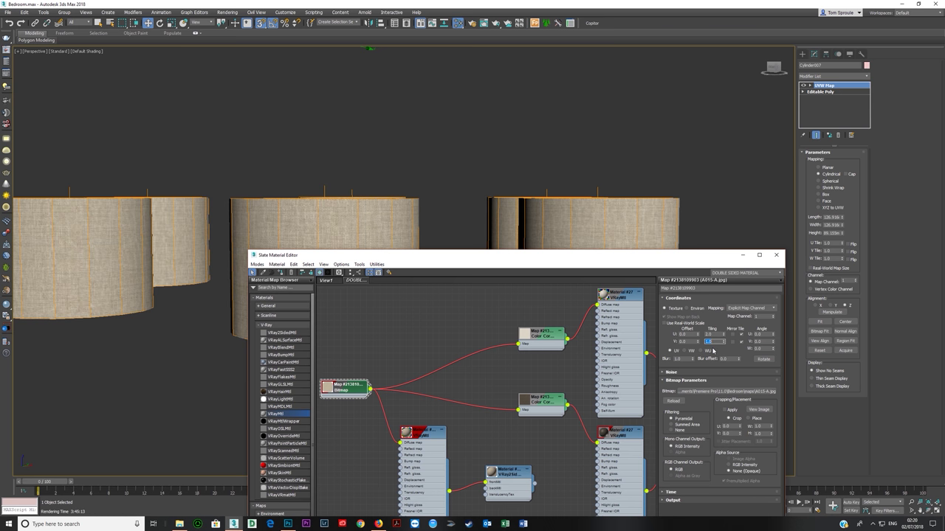
{"action": "type", "text": "0.5"}
{"action": "key", "text": "Return"}
Open the VRay2SidedMtl's parameters and inspect its translucency colour and amount.
{"action": "left_click_drag", "start_coordinate": [422, 258], "coordinate": [406, 193]}
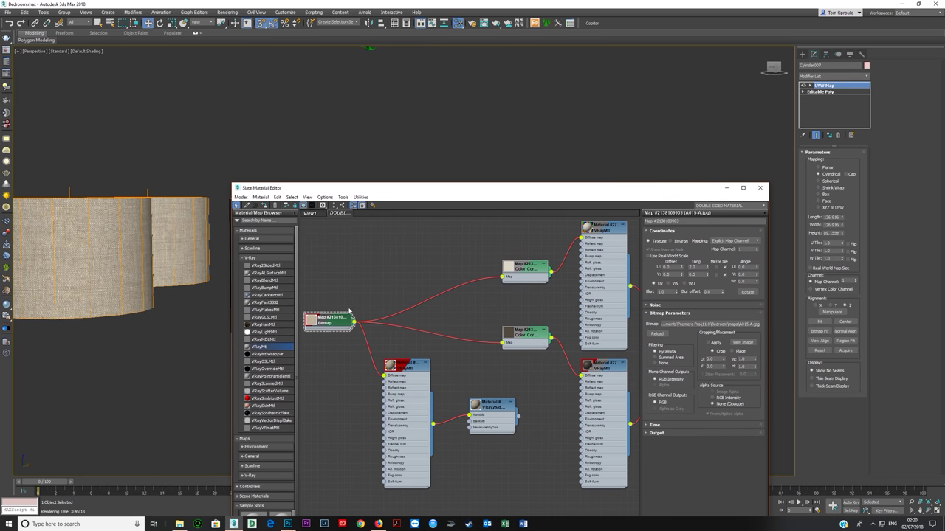
{"action": "left_click_drag", "start_coordinate": [328, 379], "coordinate": [327, 367]}
{"action": "left_click_drag", "start_coordinate": [419, 418], "coordinate": [487, 403]}
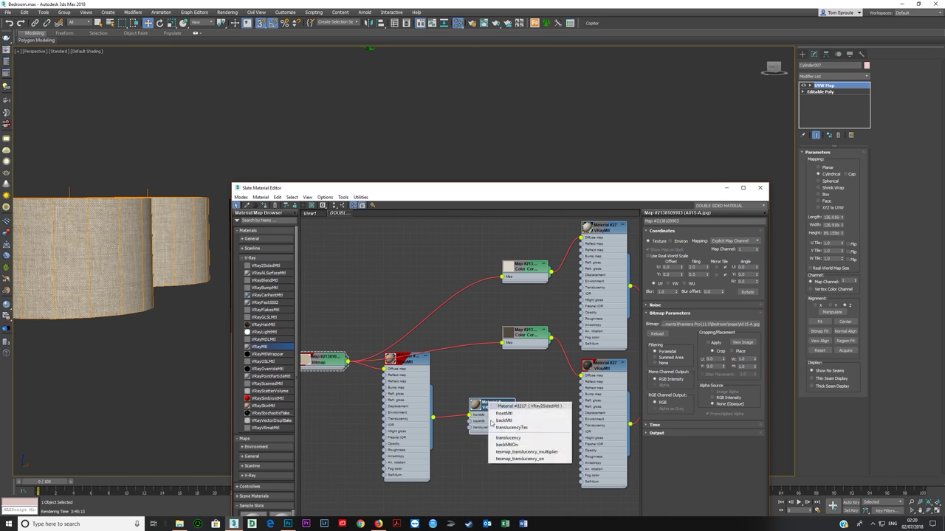
{"action": "left_click", "coordinate": [488, 421]}
{"action": "double_click", "coordinate": [487, 425]}
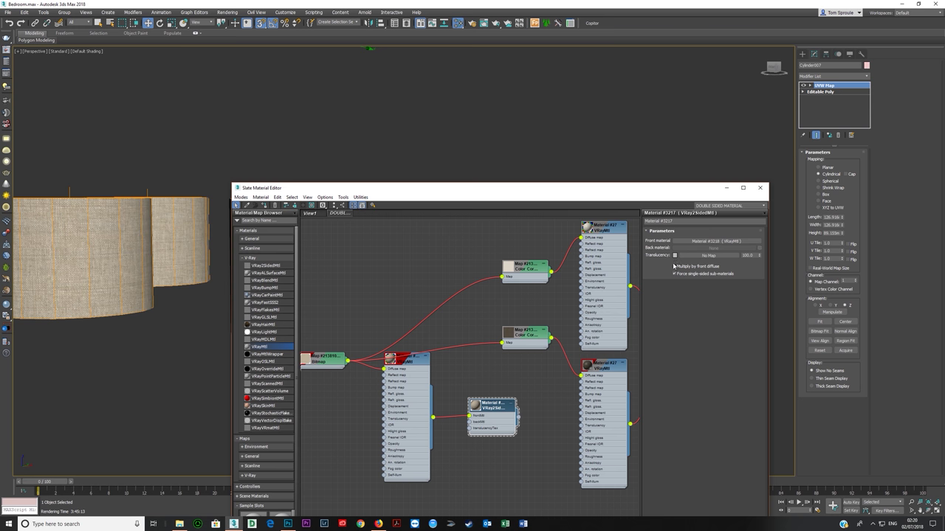
{"action": "left_click", "coordinate": [674, 255]}
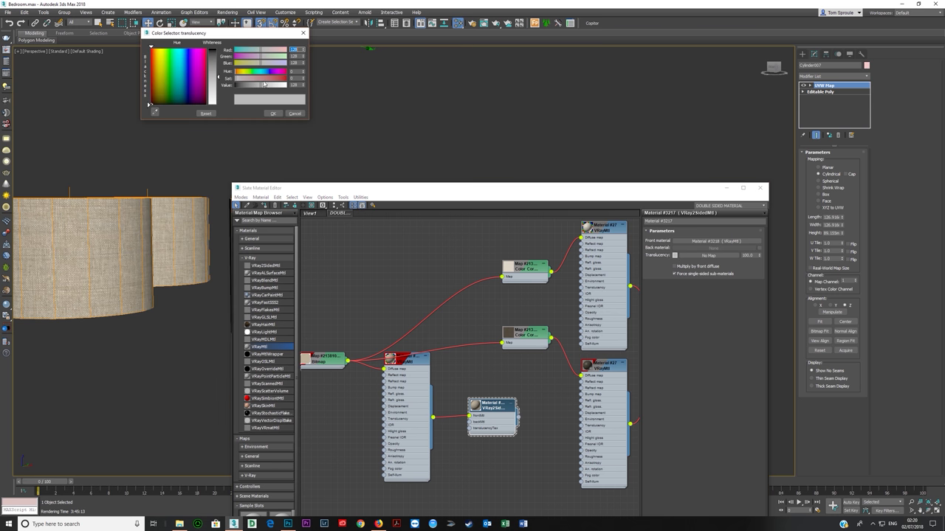
{"action": "left_click", "coordinate": [295, 114]}
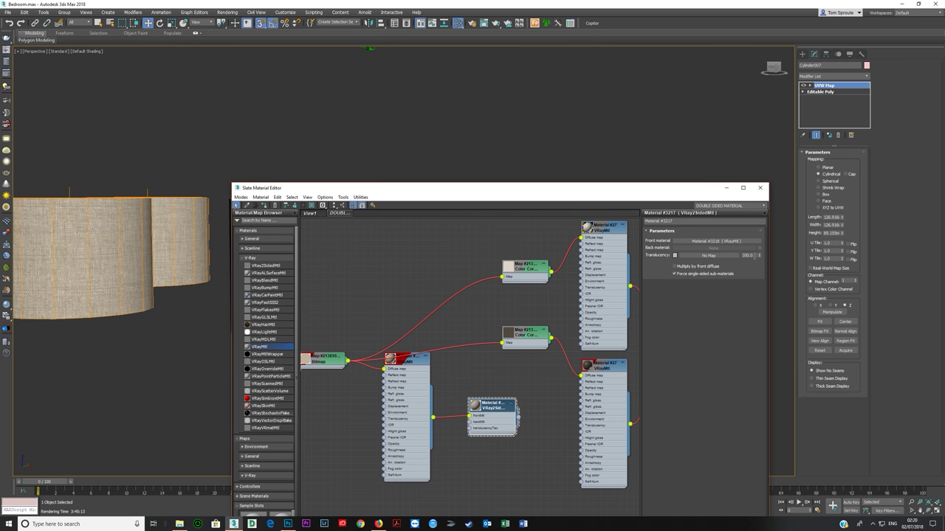
{"action": "double_click", "coordinate": [751, 255]}
End the lampshade isolation, close the Slate Material Editor, and maximize the physical camera viewport.
{"action": "left_click_drag", "start_coordinate": [662, 186], "coordinate": [704, 54]}
{"action": "left_click", "coordinate": [617, 503]}
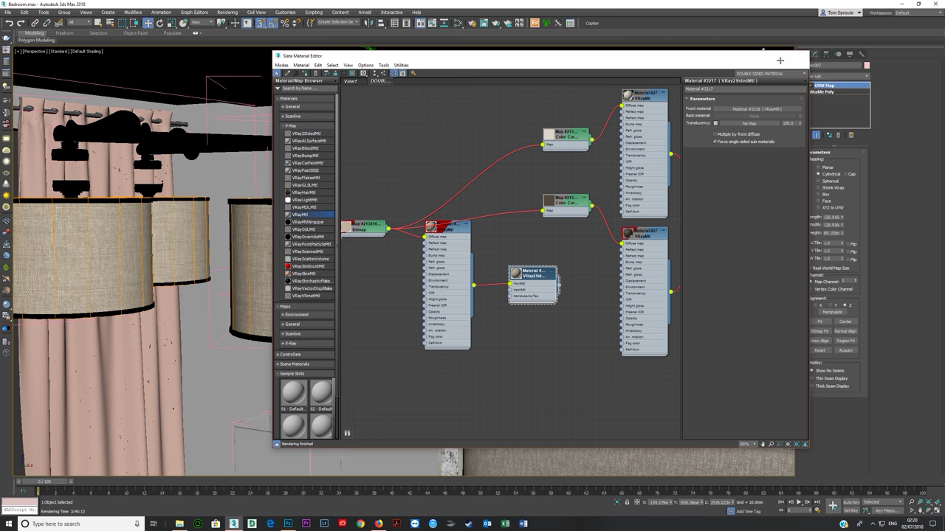
{"action": "left_click", "coordinate": [800, 56]}
{"action": "key", "text": "alt+w"}
{"action": "right_click", "coordinate": [423, 266]}
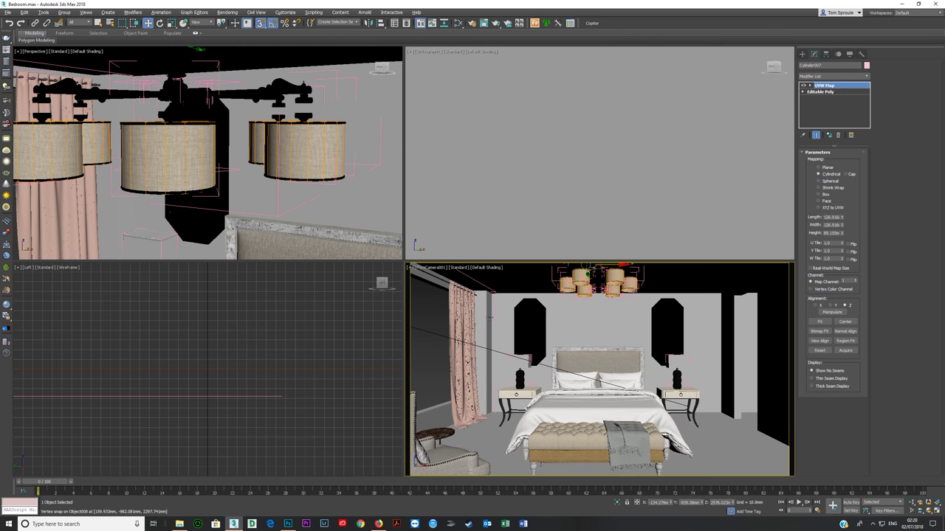
{"action": "key", "text": "alt+w"}
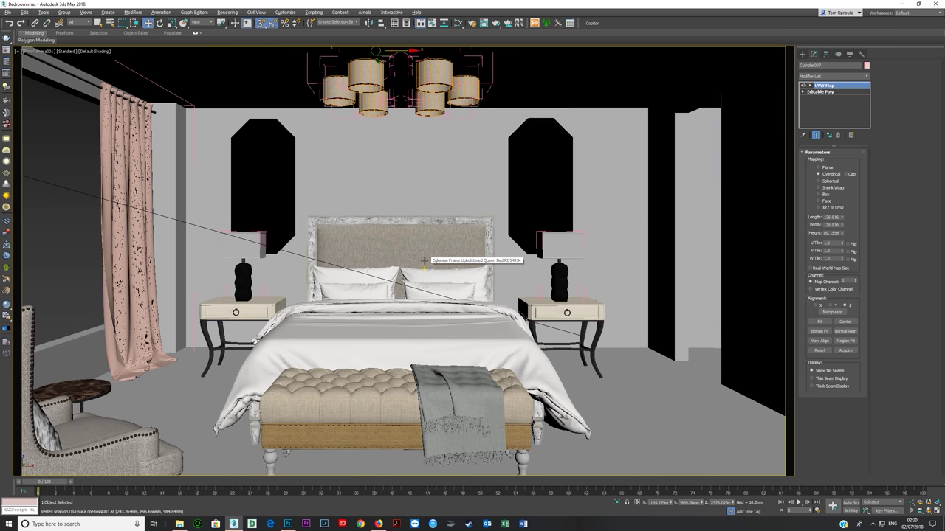
{"action": "key", "text": "m"}
{"action": "left_click", "coordinate": [801, 55]}
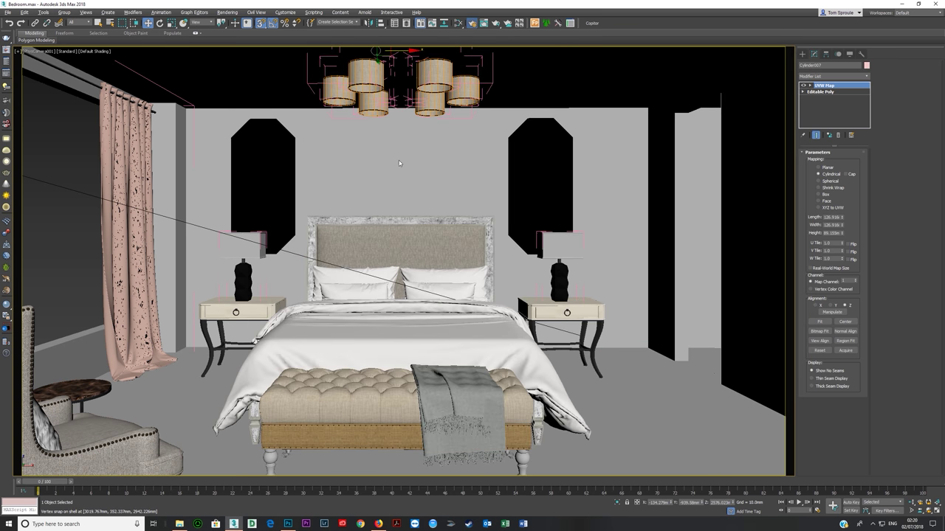
Render the chandelier region from the PhysCamera001 view, and stop the render to examine the lampshades.
{"action": "key", "text": "F10"}
{"action": "left_click_drag", "start_coordinate": [339, 56], "coordinate": [656, 80]}
{"action": "left_click", "coordinate": [700, 95]}
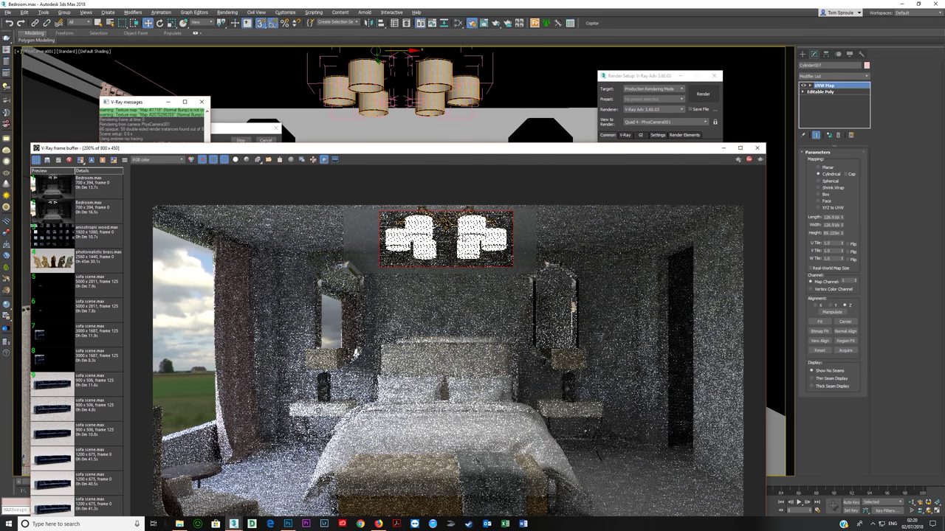
{"action": "left_click", "coordinate": [749, 163]}
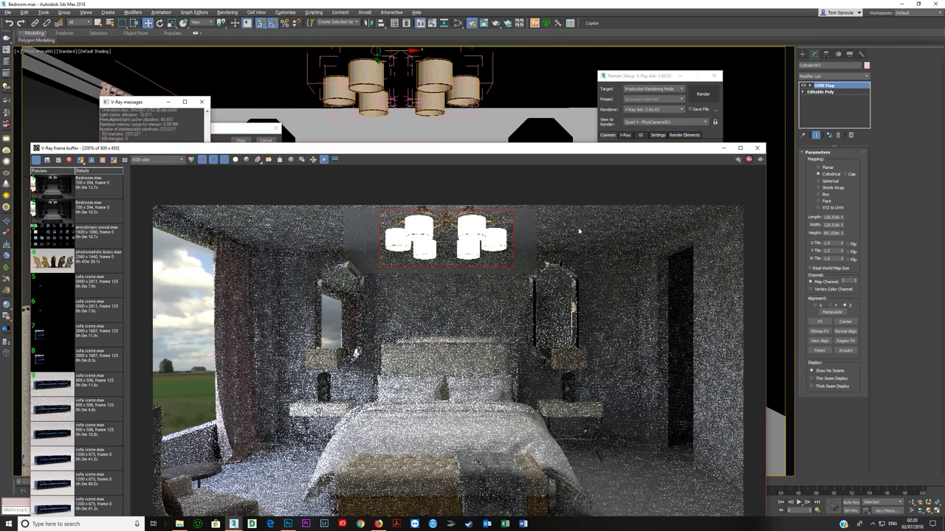
{"action": "left_click_drag", "start_coordinate": [633, 149], "coordinate": [632, 107]}
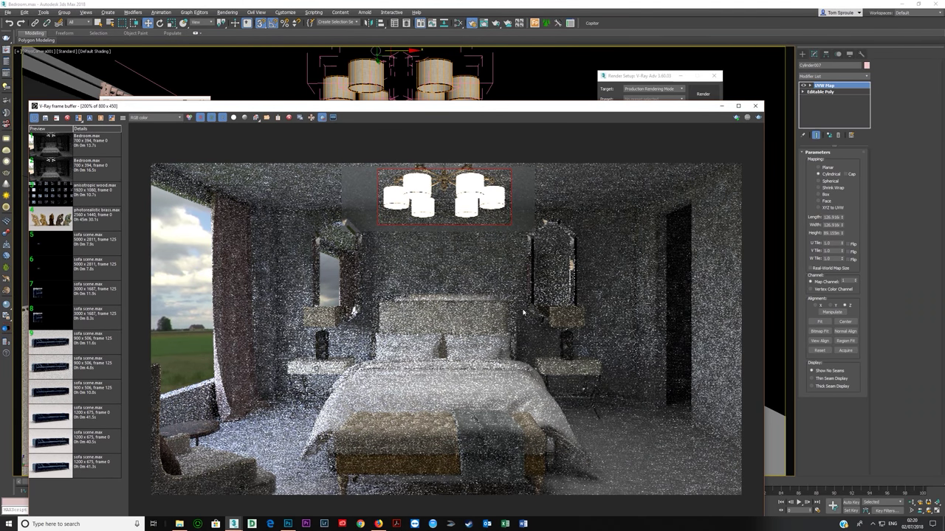
Disable the GI environment and reflection/refraction environment overrides in the V-Ray render settings.
{"action": "left_click", "coordinate": [755, 106]}
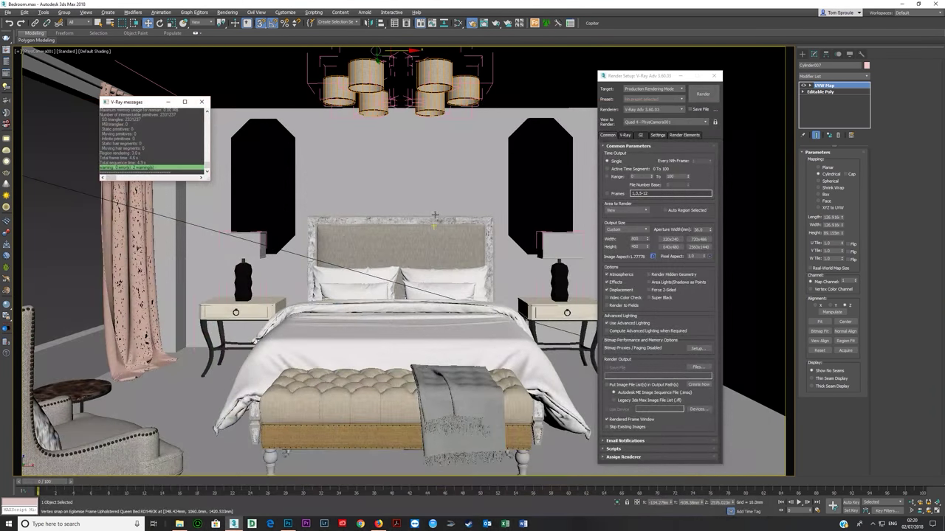
{"action": "left_click", "coordinate": [7, 87]}
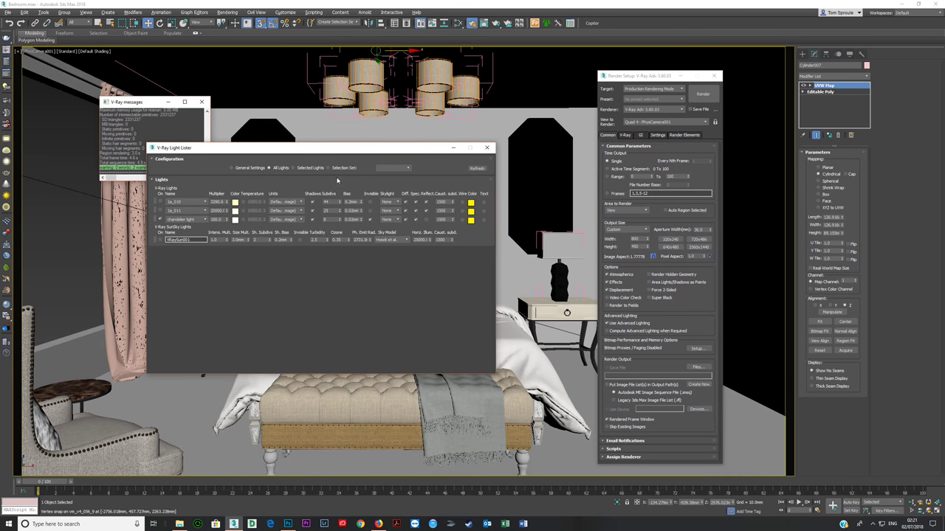
{"action": "left_click", "coordinate": [486, 148]}
{"action": "left_click", "coordinate": [641, 136]}
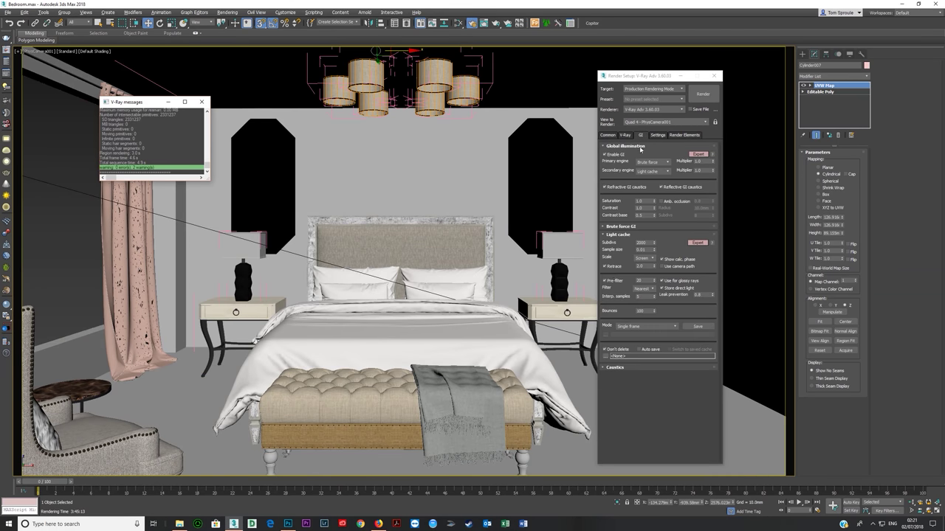
{"action": "left_click", "coordinate": [626, 135]}
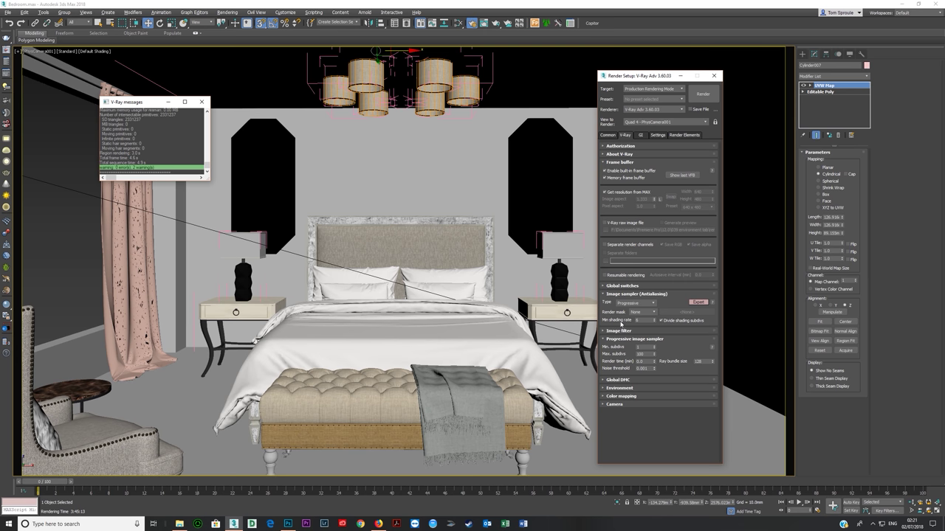
{"action": "left_click", "coordinate": [620, 388]}
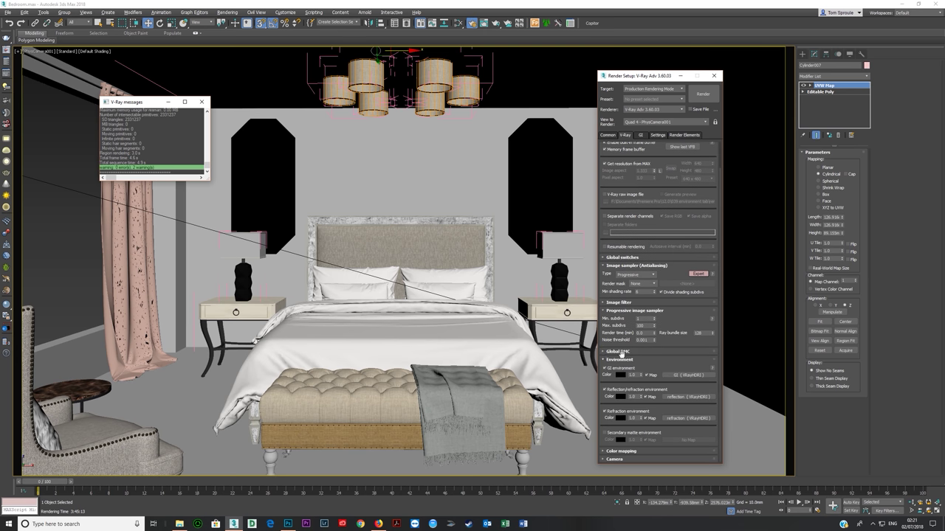
{"action": "left_click", "coordinate": [604, 367]}
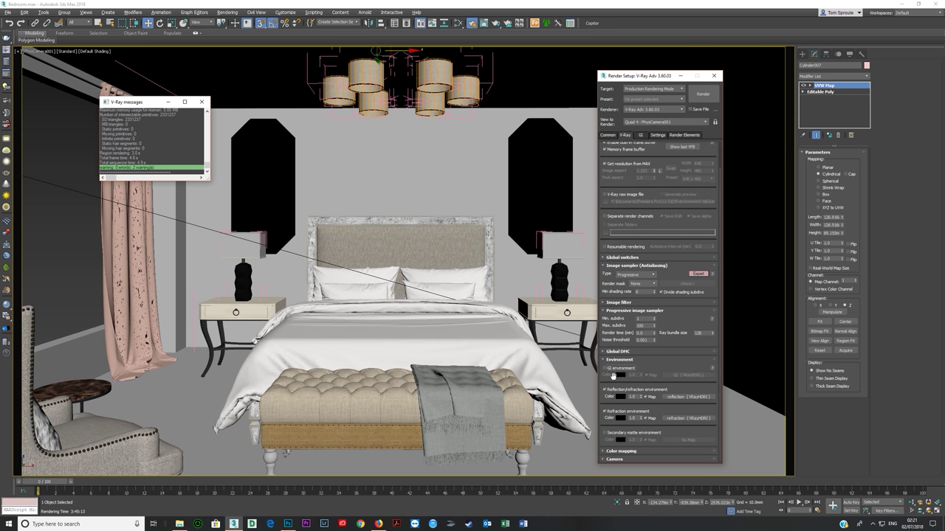
{"action": "left_click", "coordinate": [603, 391]}
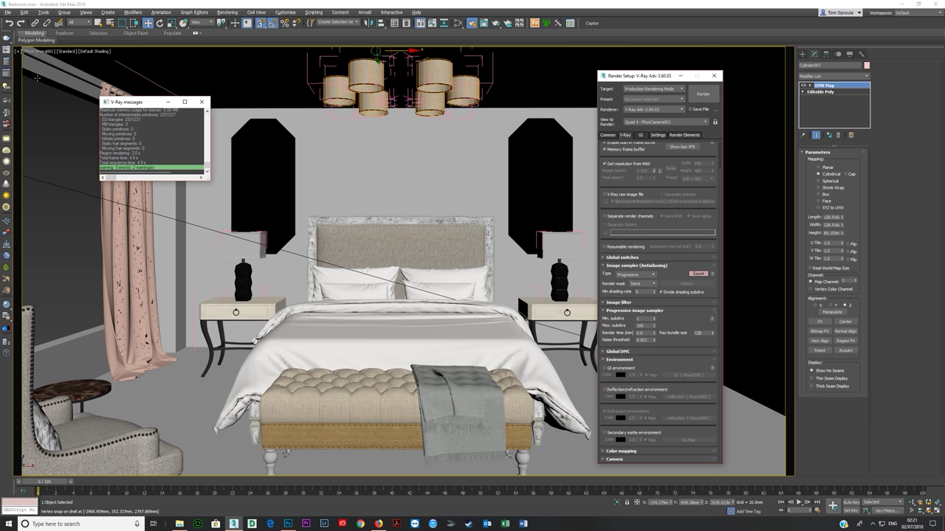
Switch off the chandelier light in the V-Ray Light Lister and test-render the chandelier region.
{"action": "left_click", "coordinate": [7, 88]}
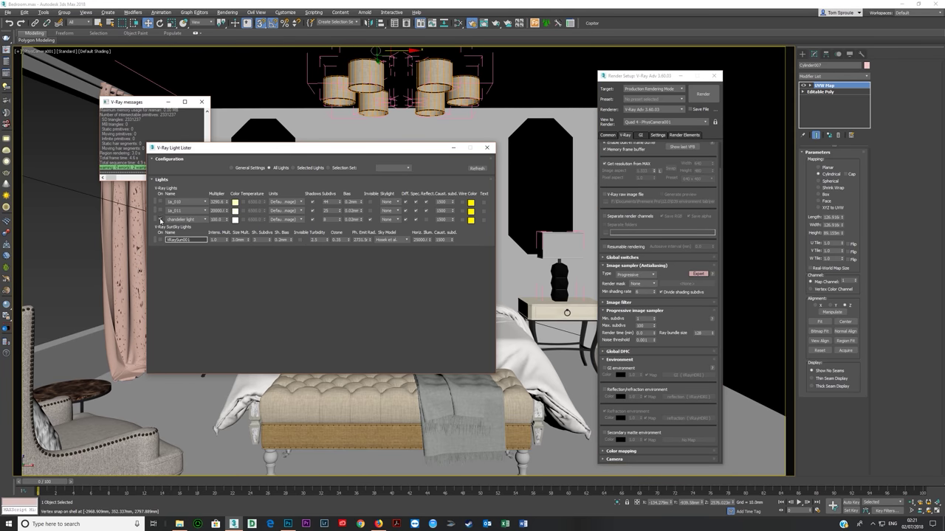
{"action": "left_click", "coordinate": [698, 101]}
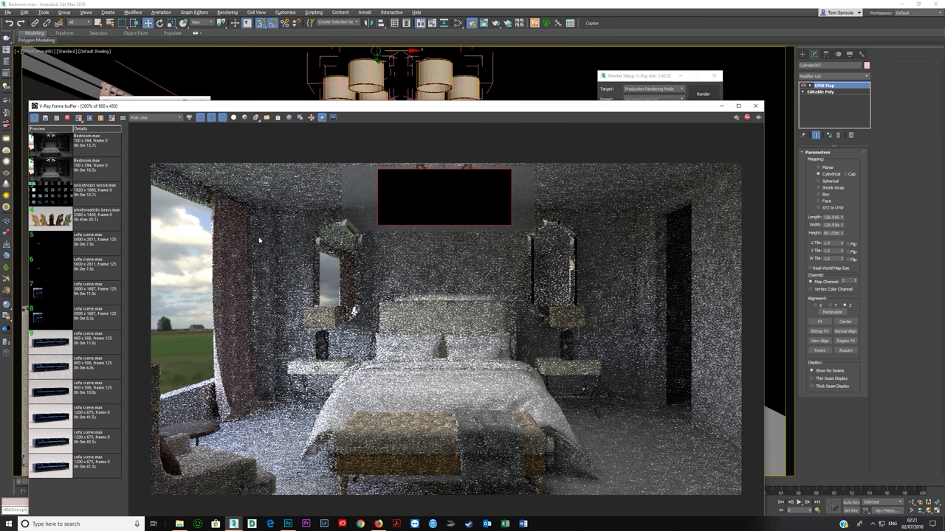
{"action": "left_click", "coordinate": [755, 105]}
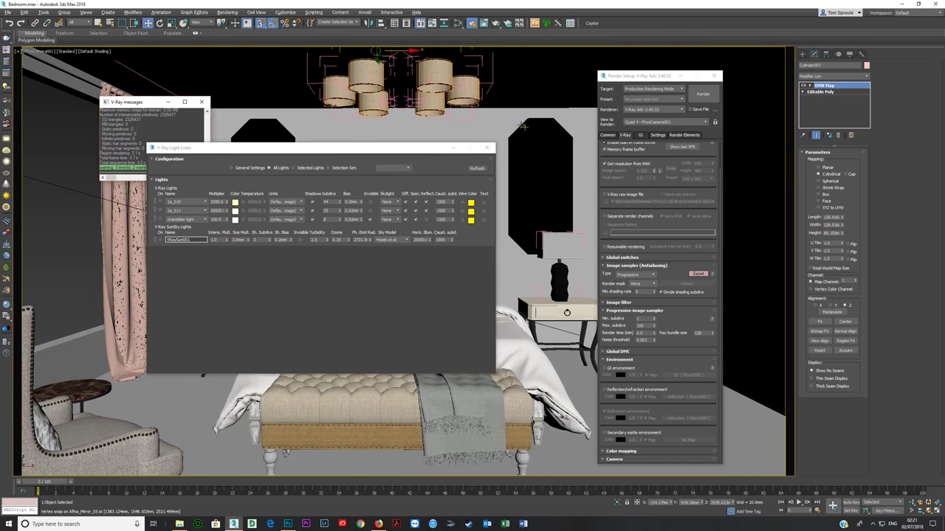
Switch the chandelier light back on and test-render the full camera view with region rendering disabled, then stop the render.
{"action": "left_click", "coordinate": [161, 220]}
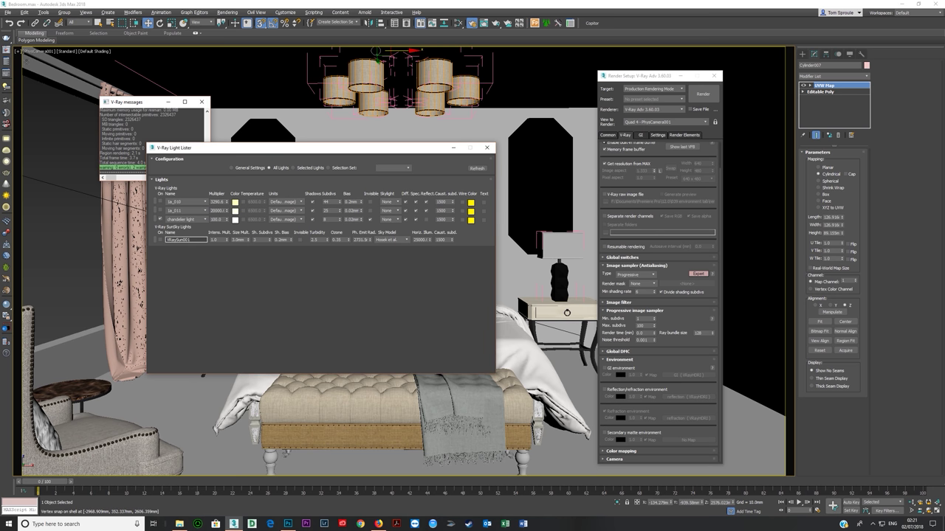
{"action": "key", "text": "shift+q"}
{"action": "left_click", "coordinate": [322, 116]}
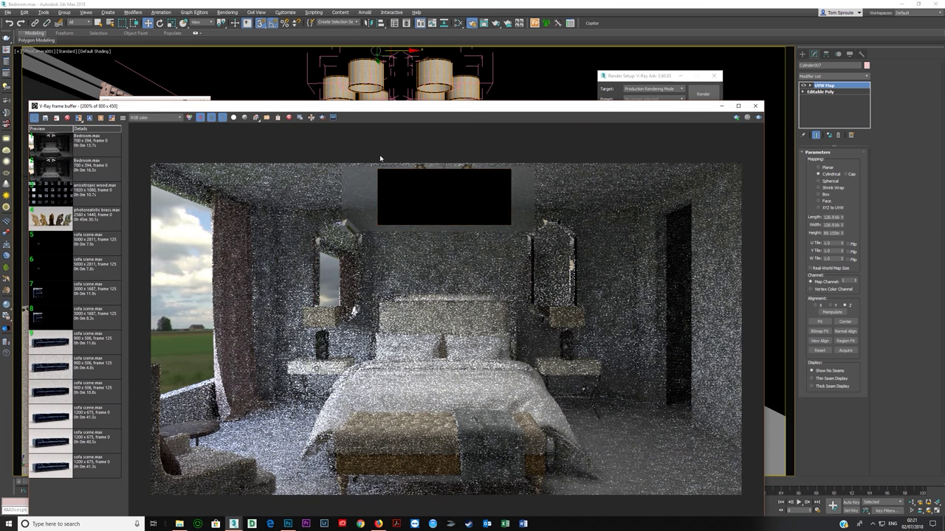
{"action": "left_click", "coordinate": [758, 118]}
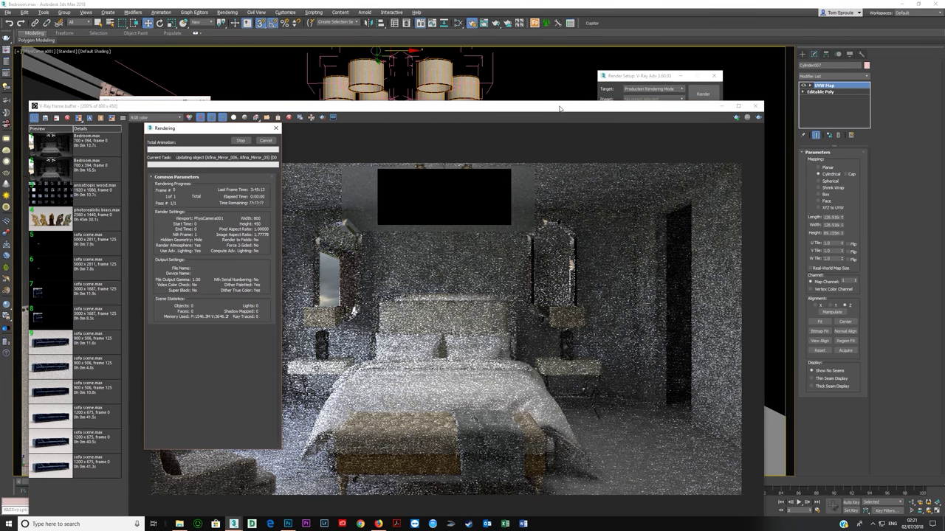
{"action": "left_click", "coordinate": [559, 108]}
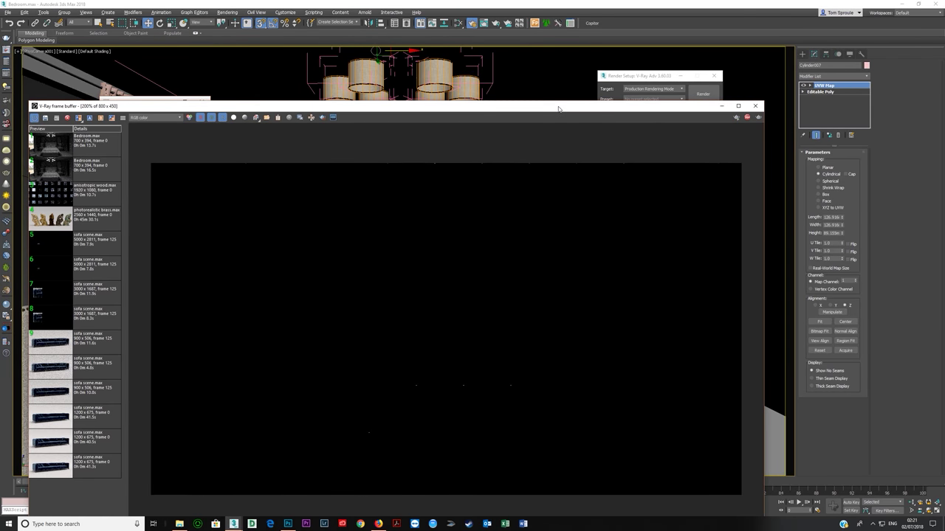
{"action": "left_click_drag", "start_coordinate": [559, 109], "coordinate": [548, 79]}
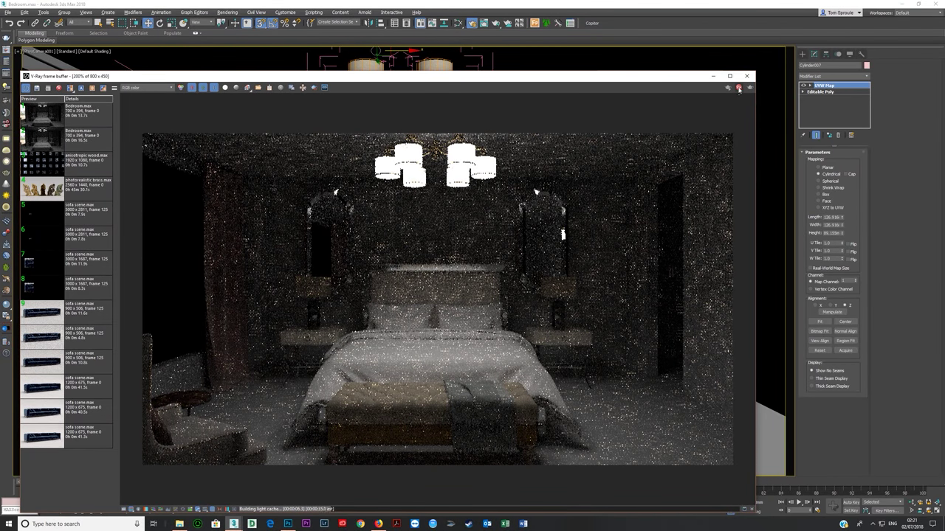
{"action": "left_click", "coordinate": [739, 89]}
{"action": "left_click", "coordinate": [746, 76]}
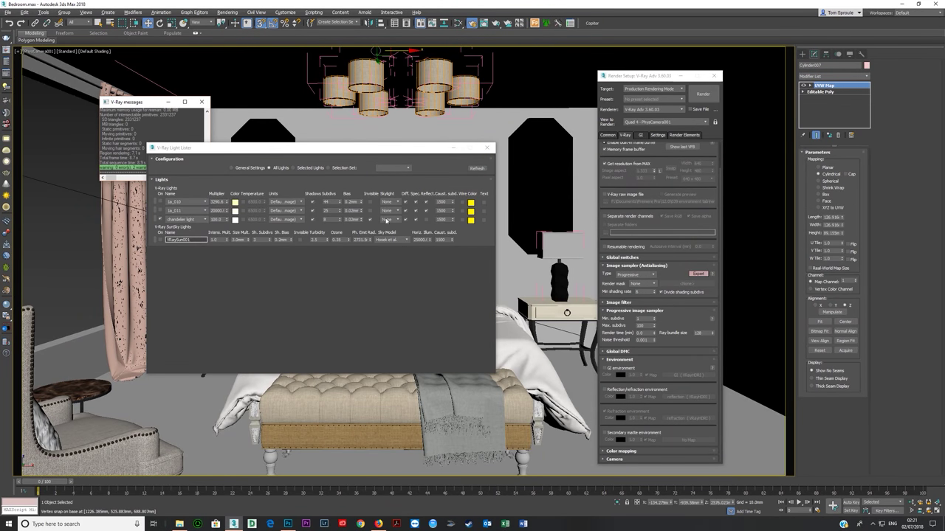
{"action": "left_click", "coordinate": [223, 219]}
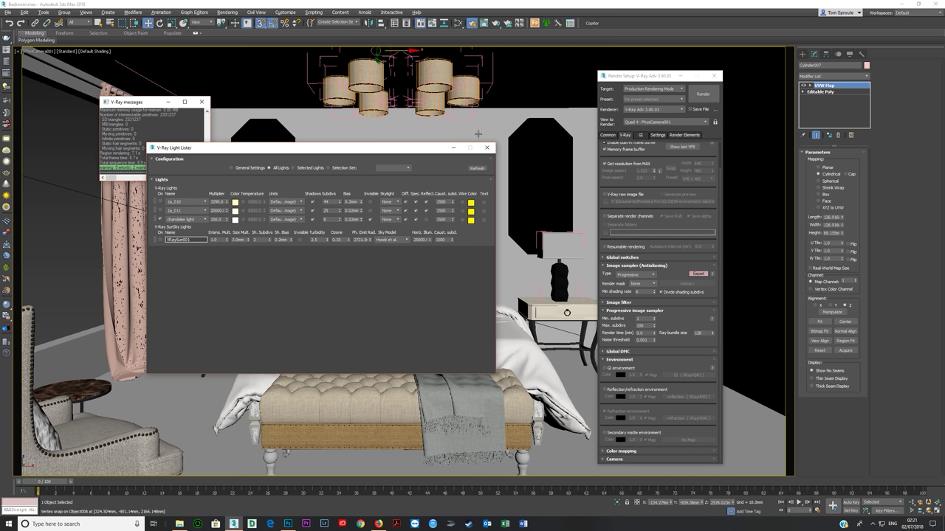
Set the VRay2SidedMtl's translucency colour to RGB 42, 42, 42 and run a short full-frame test render.
{"action": "left_click", "coordinate": [458, 24]}
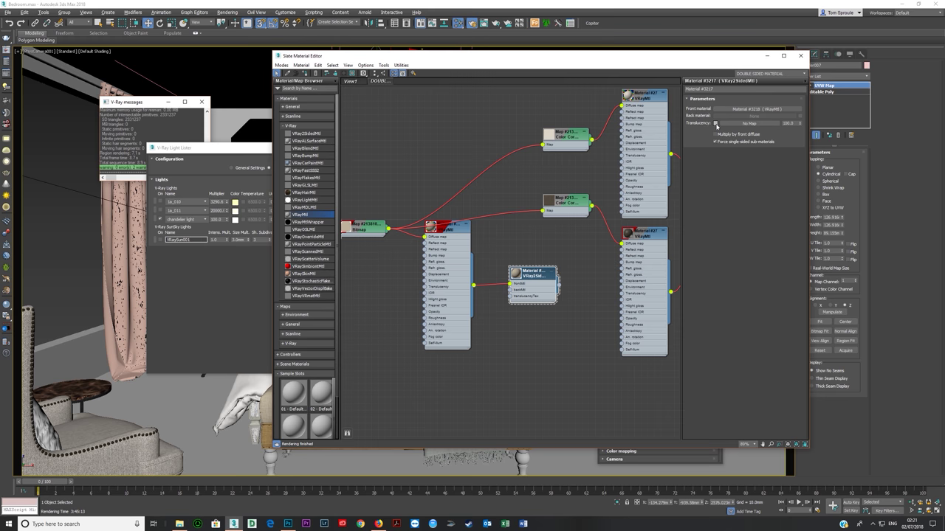
{"action": "left_click", "coordinate": [716, 124]}
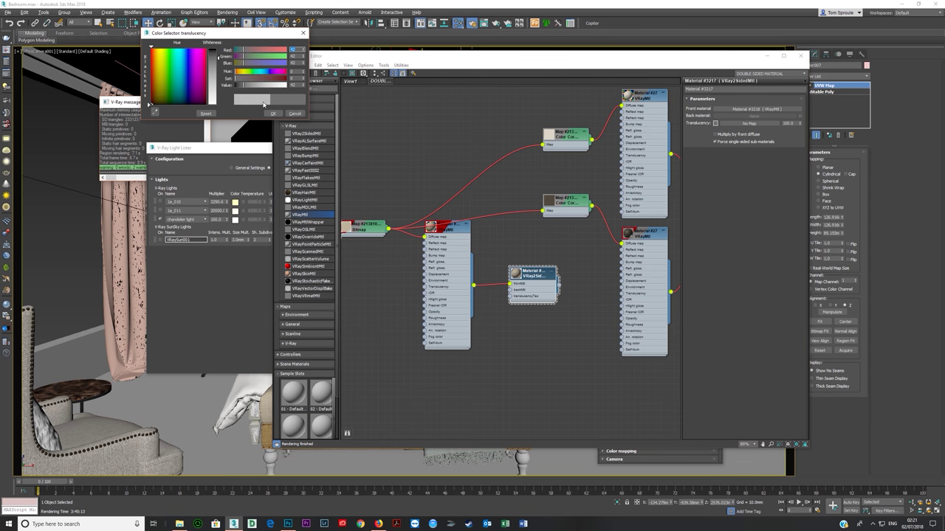
{"action": "left_click", "coordinate": [272, 113]}
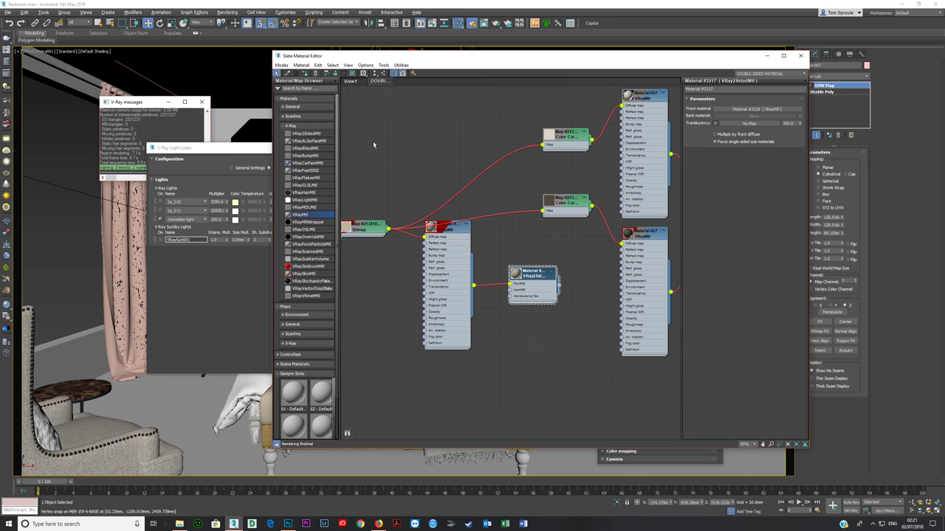
{"action": "key", "text": "shift+q"}
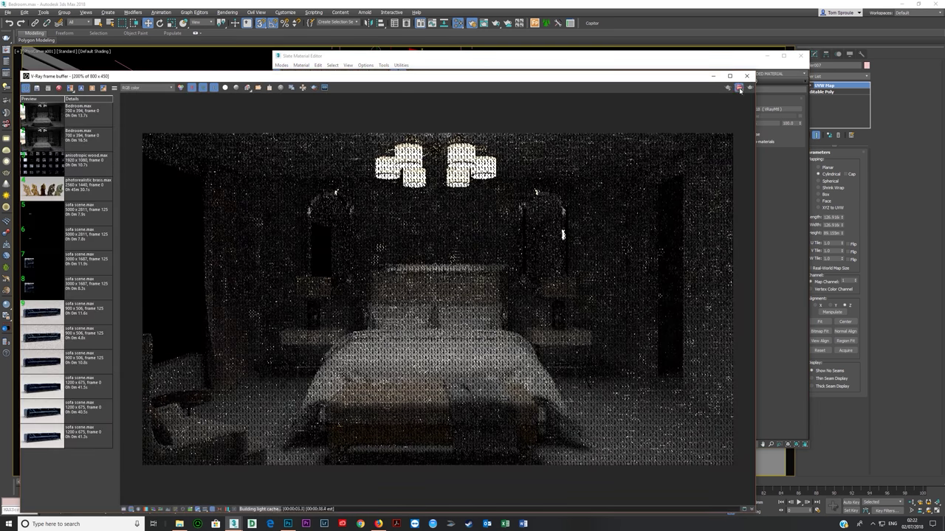
{"action": "left_click", "coordinate": [739, 89]}
{"action": "left_click", "coordinate": [747, 77]}
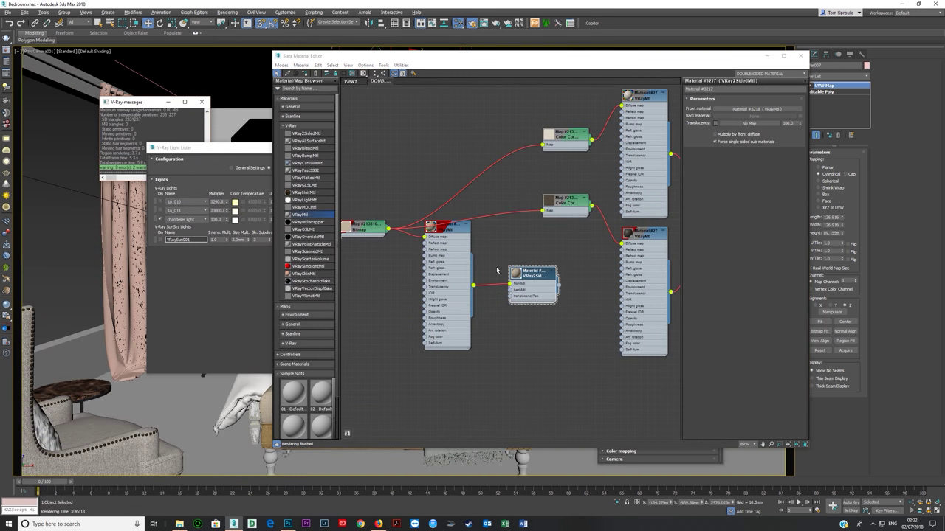
Darken the VRay2SidedMtl's translucency colour further and render only the chandelier region, magnified on the lampshades.
{"action": "left_click", "coordinate": [716, 124]}
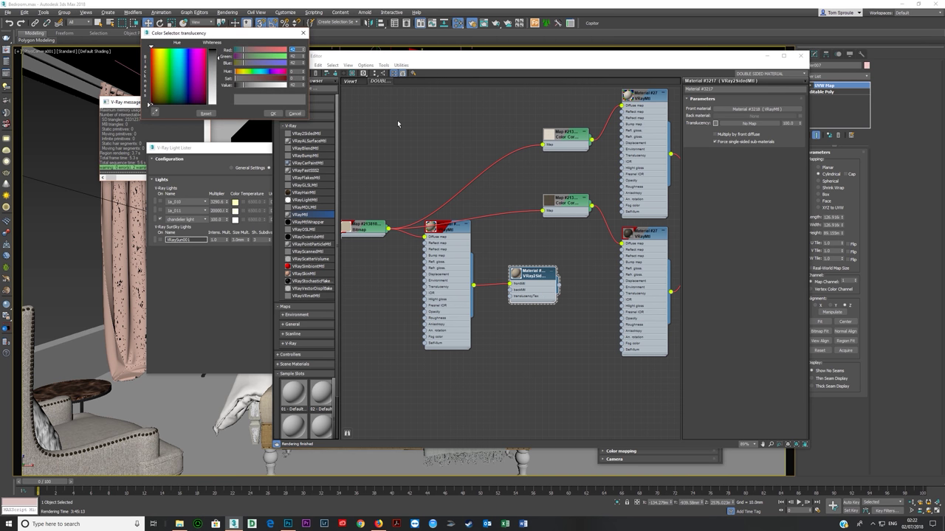
{"action": "left_click", "coordinate": [272, 113]}
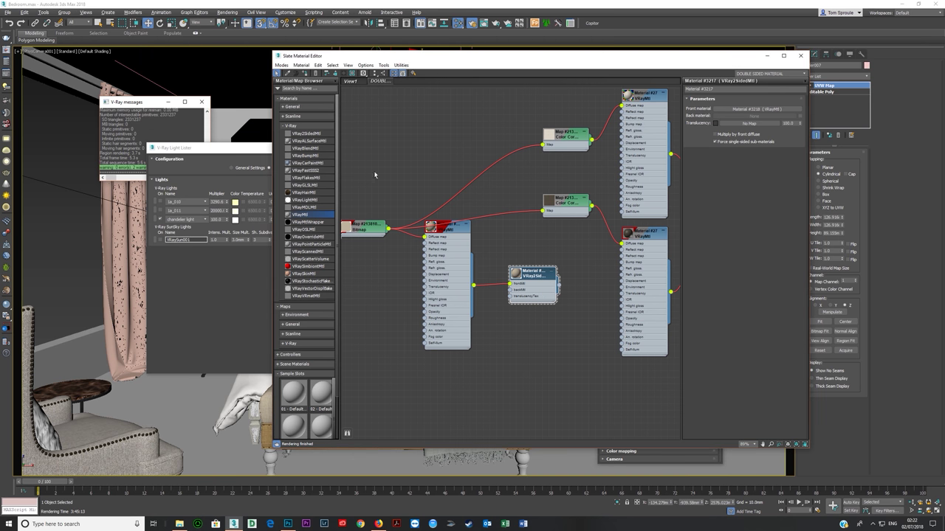
{"action": "key", "text": "shift+q"}
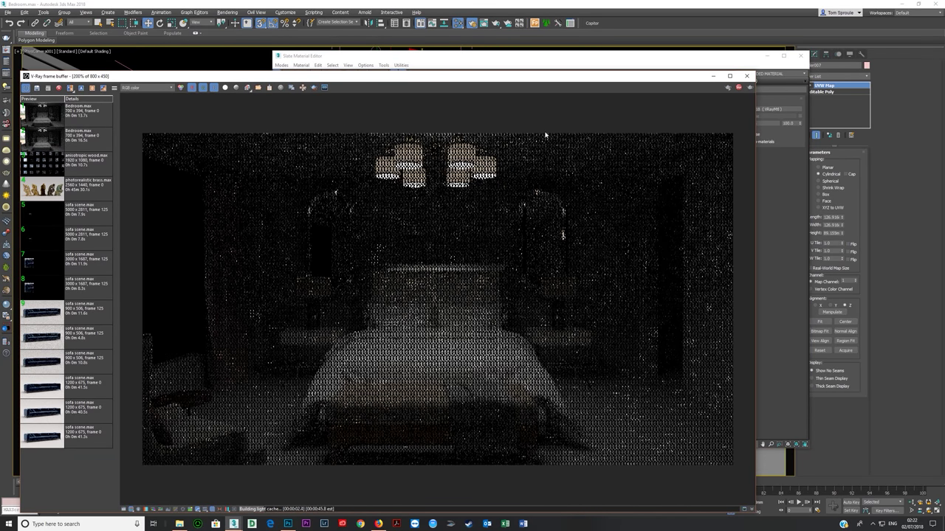
{"action": "left_click", "coordinate": [313, 90]}
{"action": "left_click", "coordinate": [750, 87]}
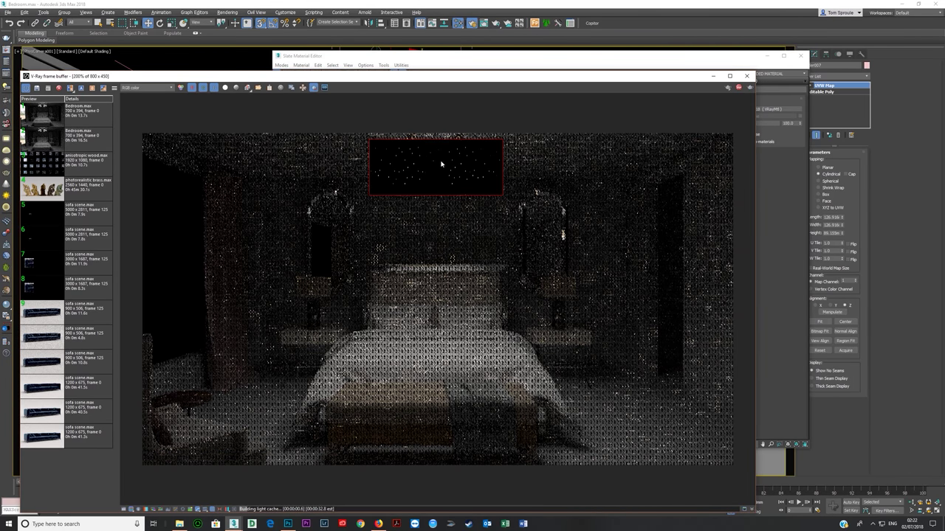
{"action": "scroll", "coordinate": [441, 164], "scroll_direction": "up", "scroll_amount": 2}
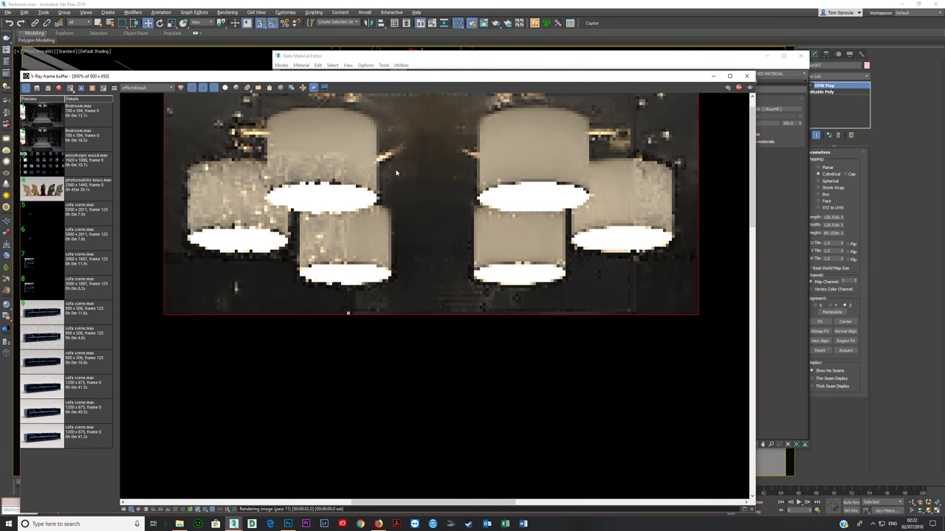
Compare the RGB color and effectsResult channels of the chandelier render, and stop the render.
{"action": "left_click", "coordinate": [148, 87]}
{"action": "left_click", "coordinate": [138, 96]}
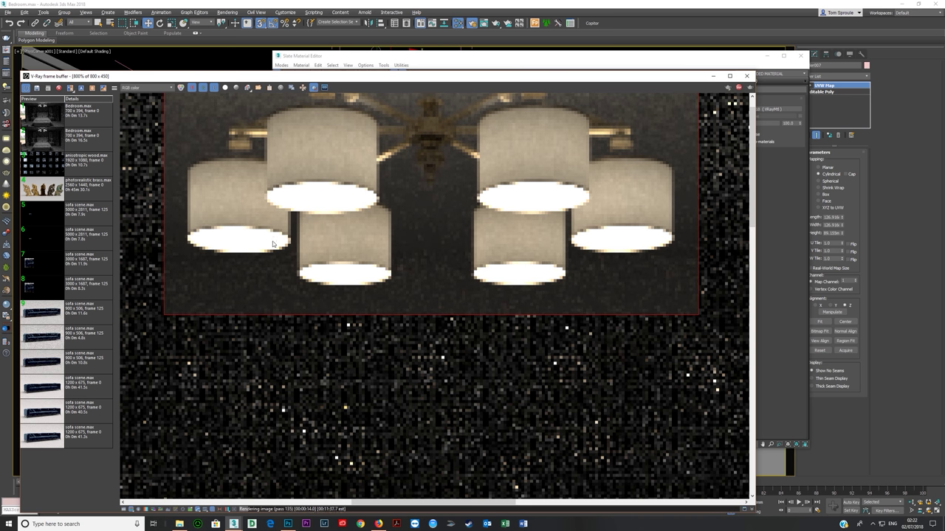
{"action": "left_click", "coordinate": [147, 88]}
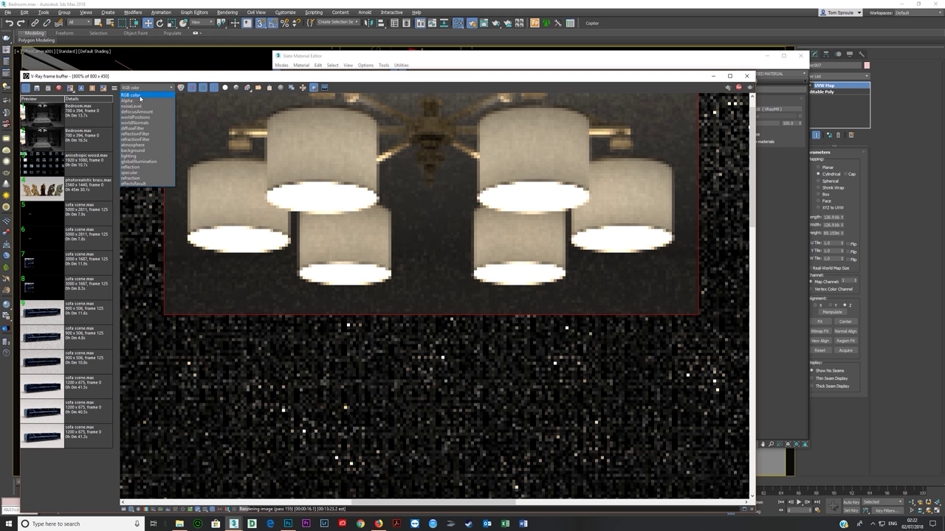
{"action": "left_click", "coordinate": [140, 96]}
{"action": "left_click", "coordinate": [738, 88]}
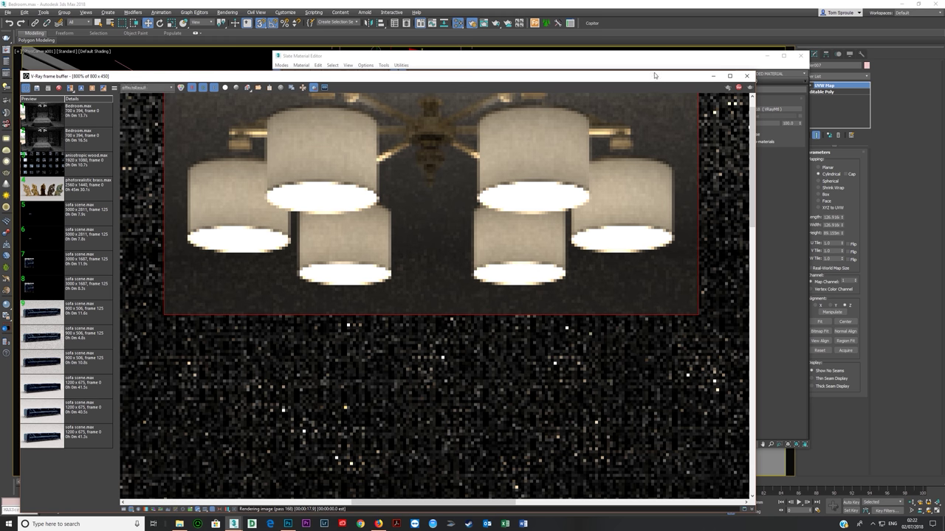
{"action": "left_click_drag", "start_coordinate": [656, 77], "coordinate": [605, 96]}
{"action": "left_click", "coordinate": [103, 107]}
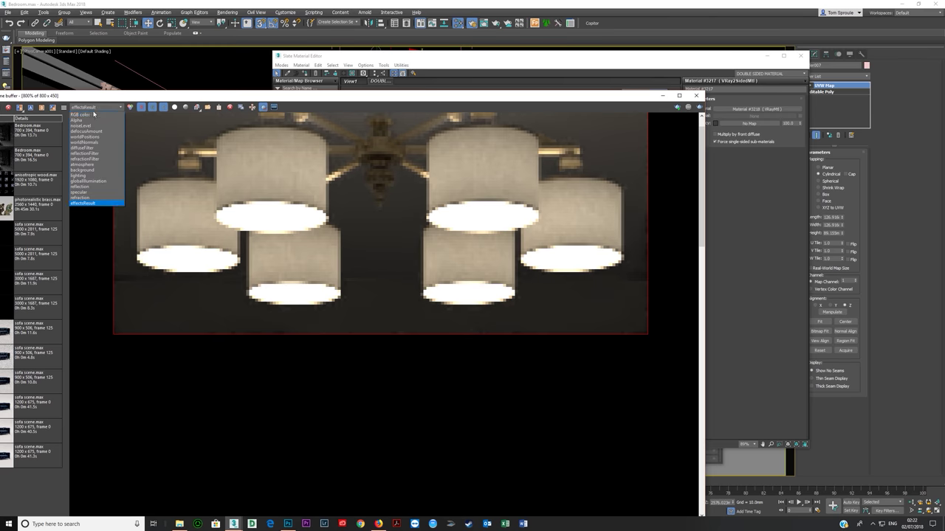
{"action": "left_click", "coordinate": [92, 117]}
Enable the VRay2SidedMtl's back material and connect a second VRayMtl to it, with the fabric bitmap as its diffuse map.
{"action": "left_click_drag", "start_coordinate": [441, 96], "coordinate": [433, 118]}
{"action": "left_click", "coordinate": [461, 59]}
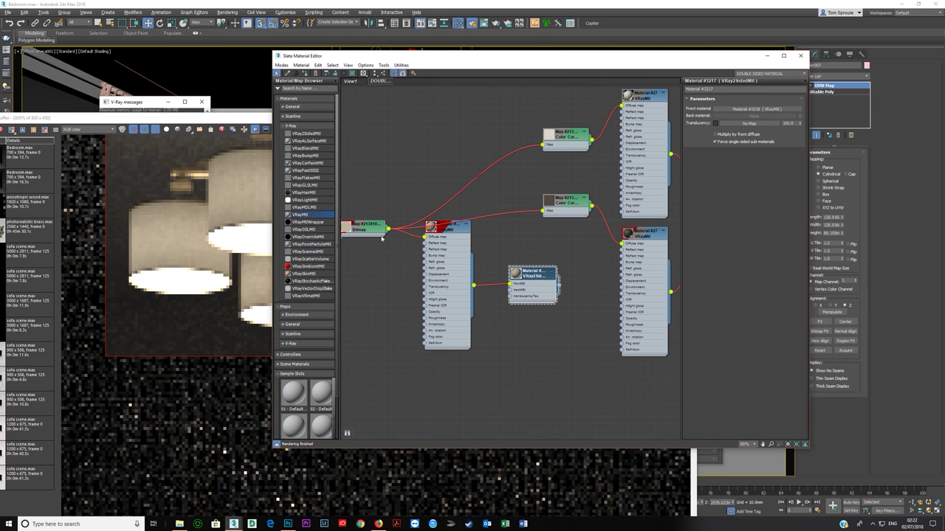
{"action": "middle_click_drag", "start_coordinate": [430, 270], "coordinate": [459, 249]}
{"action": "left_click_drag", "start_coordinate": [557, 277], "coordinate": [571, 283]}
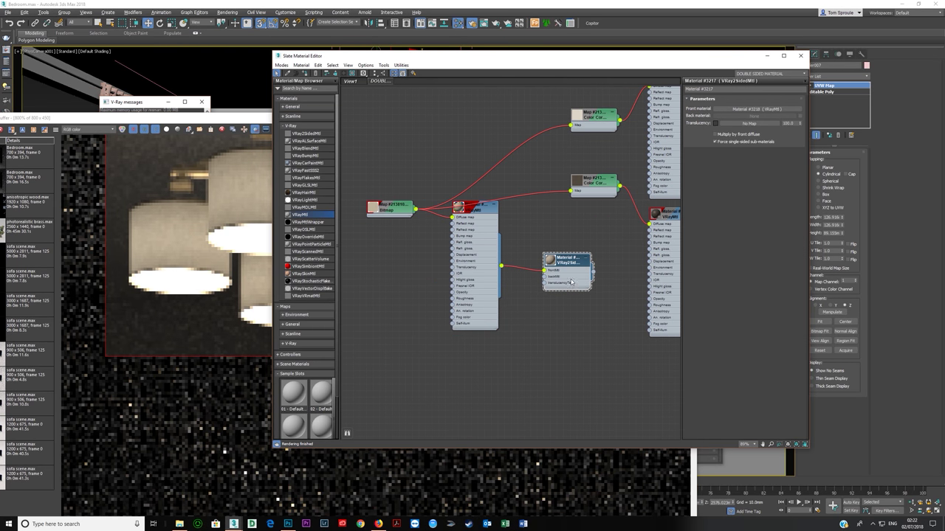
{"action": "left_click", "coordinate": [800, 116]}
{"action": "scroll", "coordinate": [487, 262], "scroll_direction": "down", "scroll_amount": 1}
{"action": "middle_click_drag", "start_coordinate": [486, 263], "coordinate": [491, 234]}
{"action": "left_click_drag", "start_coordinate": [418, 191], "coordinate": [390, 202]}
{"action": "mouse_move", "coordinate": [493, 237]}
{"action": "left_mouse_down"}
{"action": "mouse_move", "coordinate": [474, 214]}
{"action": "mouse_move", "coordinate": [474, 346]}
{"action": "mouse_move", "coordinate": [544, 247]}
{"action": "left_mouse_up"}
{"action": "left_click_drag", "start_coordinate": [386, 195], "coordinate": [379, 195]}
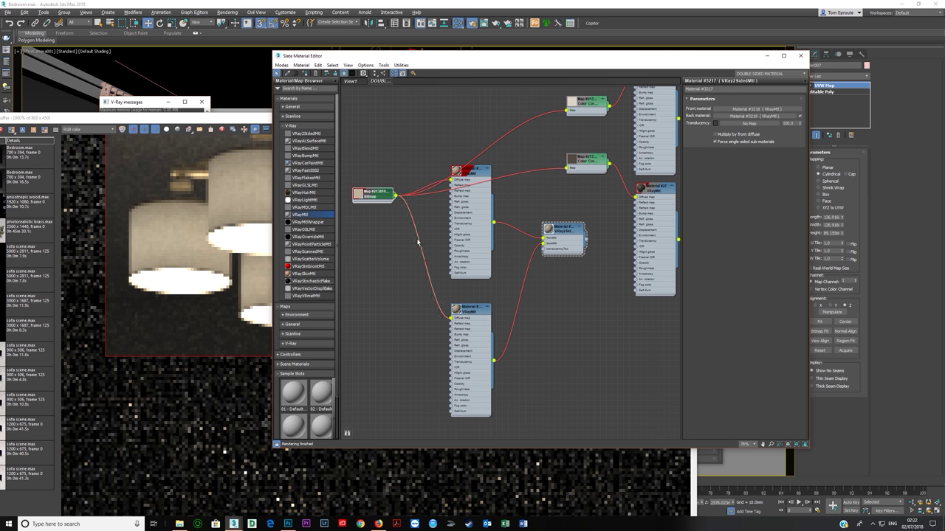
Insert a ColorCorrection map between the fabric bitmap and the back VRayMtl's diffuse map.
{"action": "left_click", "coordinate": [298, 126]}
{"action": "left_click", "coordinate": [293, 107]}
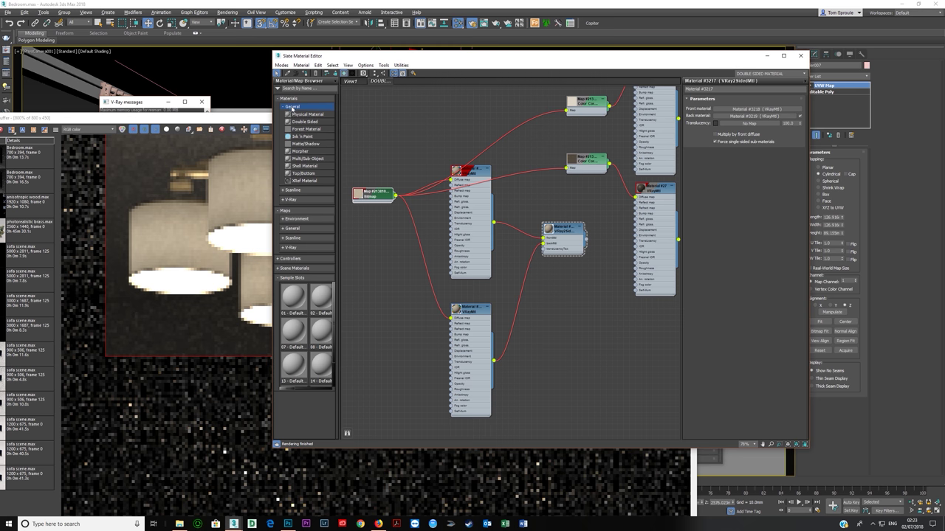
{"action": "left_click", "coordinate": [293, 107]}
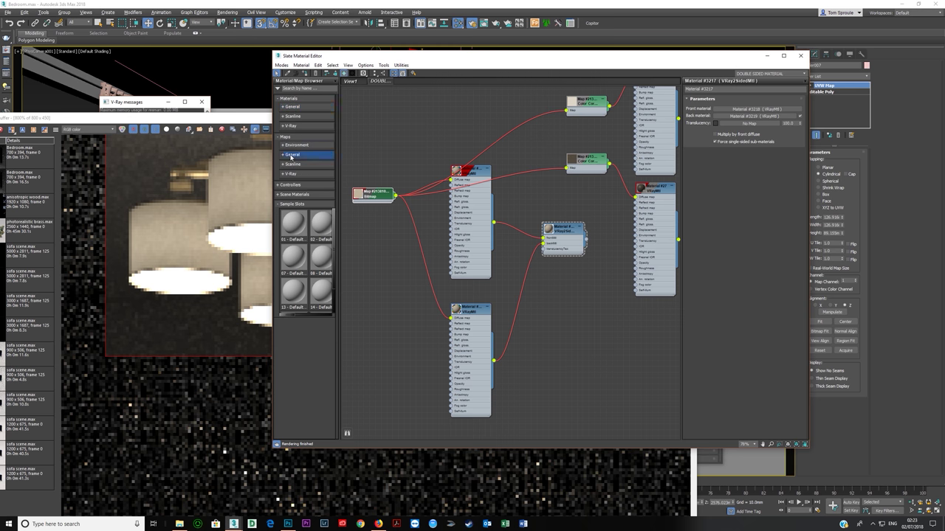
{"action": "left_click", "coordinate": [293, 154]}
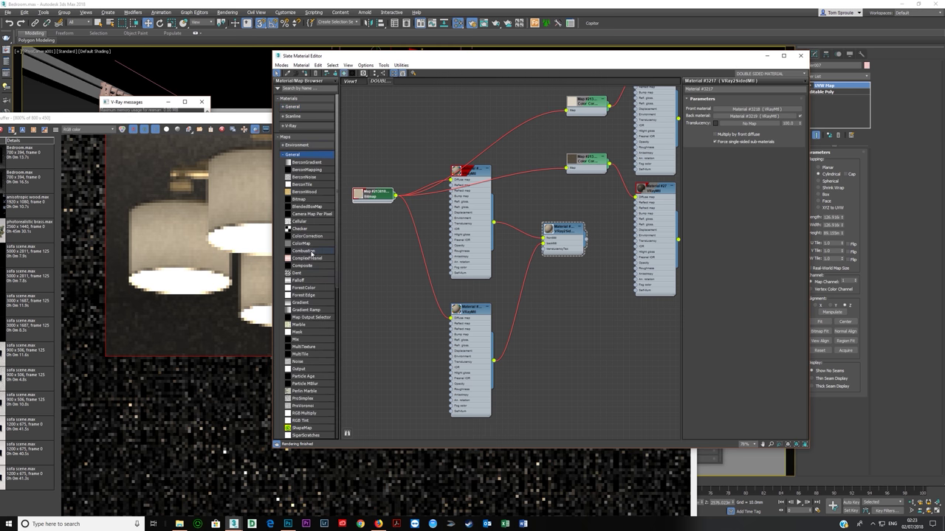
{"action": "left_click_drag", "start_coordinate": [307, 236], "coordinate": [421, 255]}
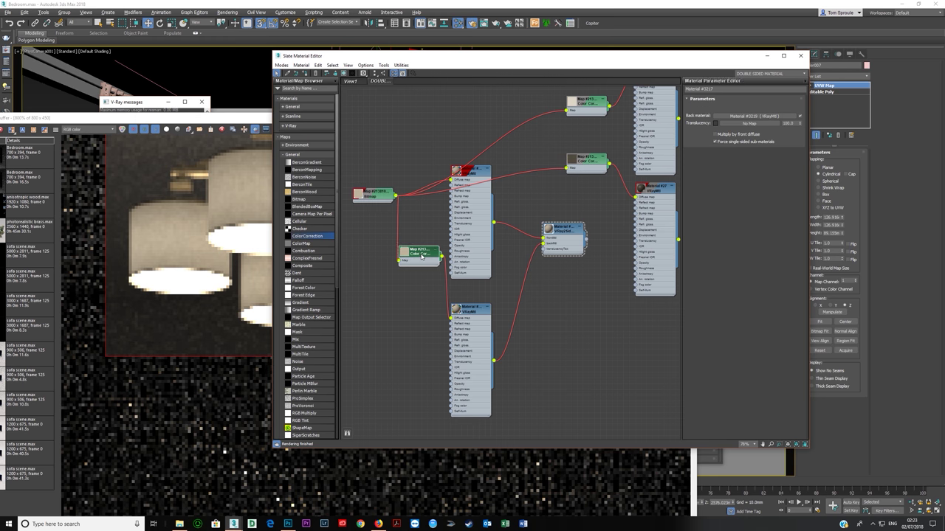
Switch the back Color Correction's lightness to Advanced and set its RGB gamma/contrast to 0.2.
{"action": "double_click", "coordinate": [421, 256]}
{"action": "left_click", "coordinate": [759, 233]}
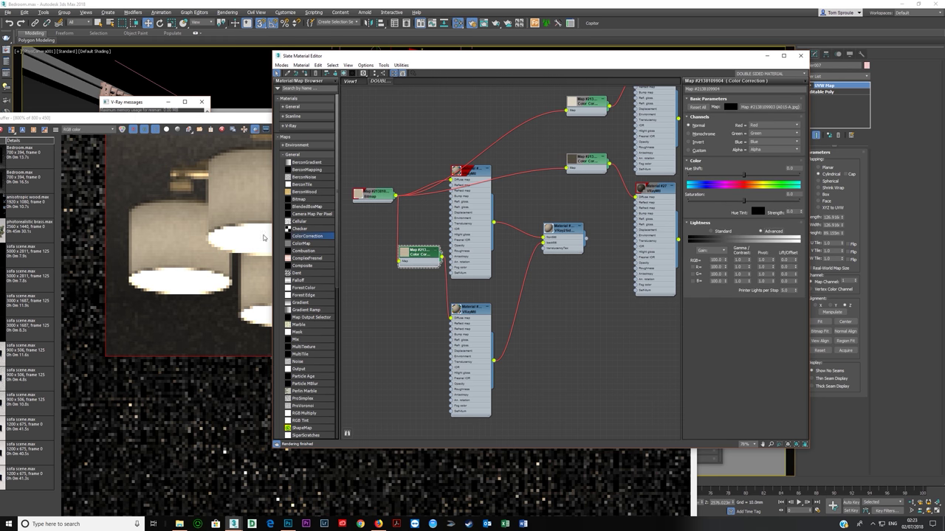
{"action": "left_click", "coordinate": [741, 259]}
{"action": "type", "text": "0.2"}
{"action": "key", "text": "Return"}
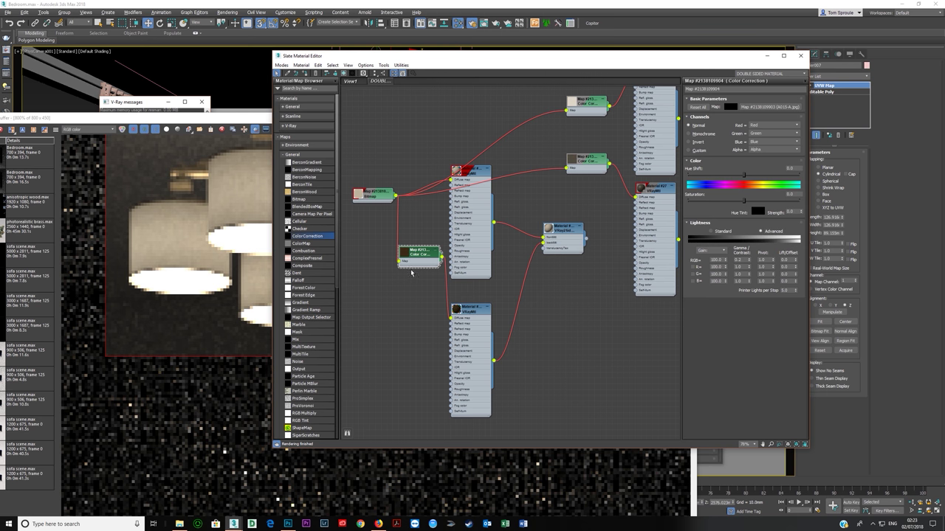
Render the chandelier region, check the lampshades in the RGB color channel, and close the frame buffer.
{"action": "left_click", "coordinate": [228, 125]}
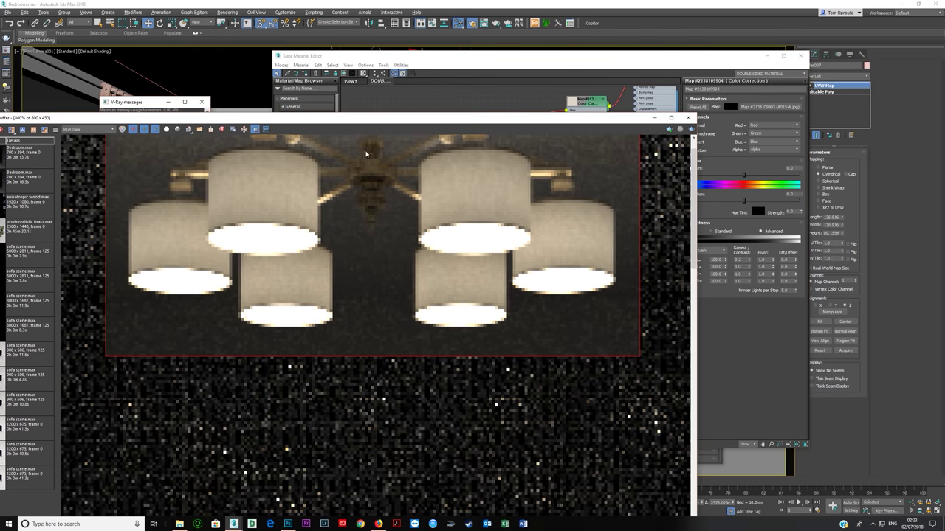
{"action": "left_click", "coordinate": [690, 130]}
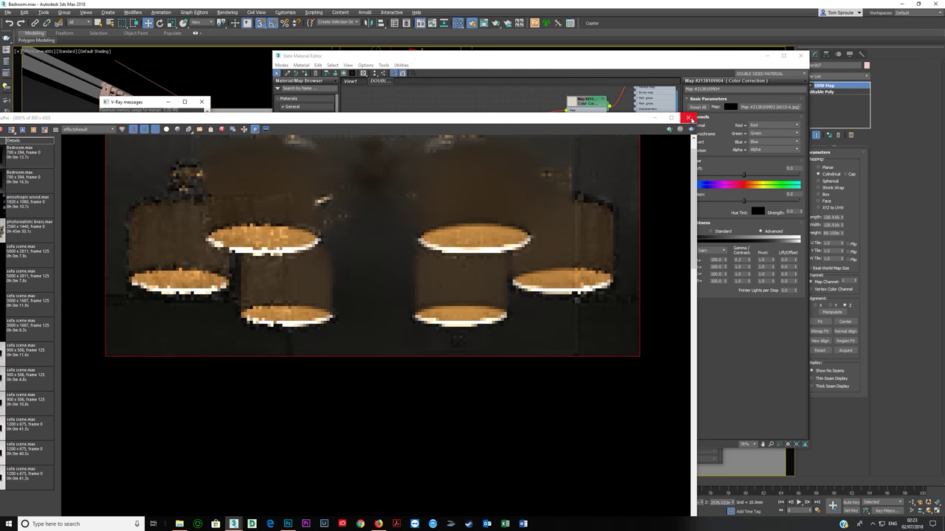
{"action": "left_click", "coordinate": [99, 131]}
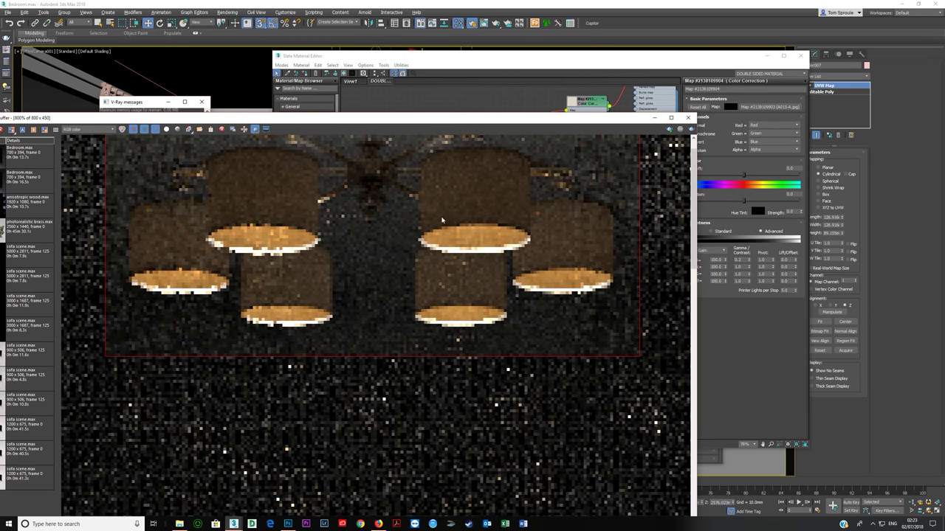
{"action": "left_click", "coordinate": [688, 117]}
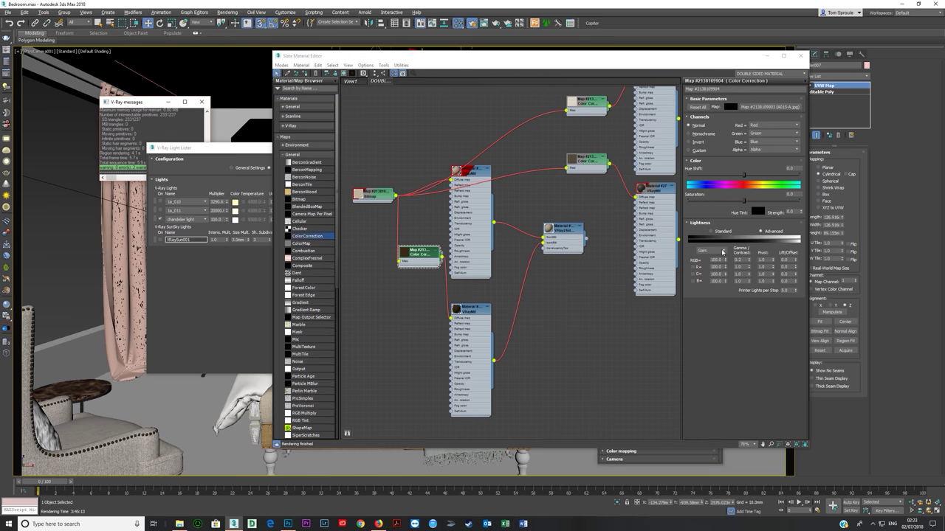
Reduce the back Color Correction's saturation to about -54.8 and set its RGB gamma/contrast to 0.4.
{"action": "mouse_move", "coordinate": [407, 266]}
{"action": "left_mouse_down"}
{"action": "mouse_move", "coordinate": [409, 258]}
{"action": "mouse_move", "coordinate": [405, 271]}
{"action": "left_mouse_up"}
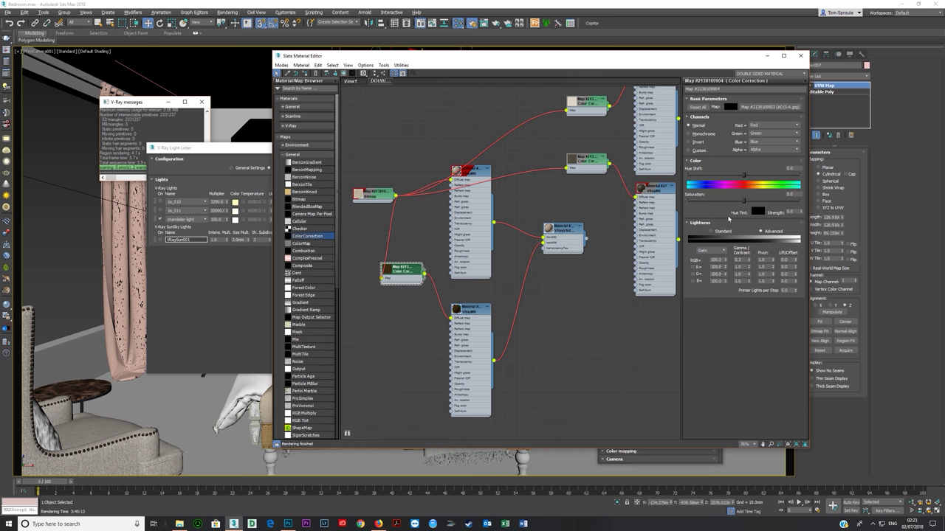
{"action": "left_click_drag", "start_coordinate": [743, 201], "coordinate": [713, 200]}
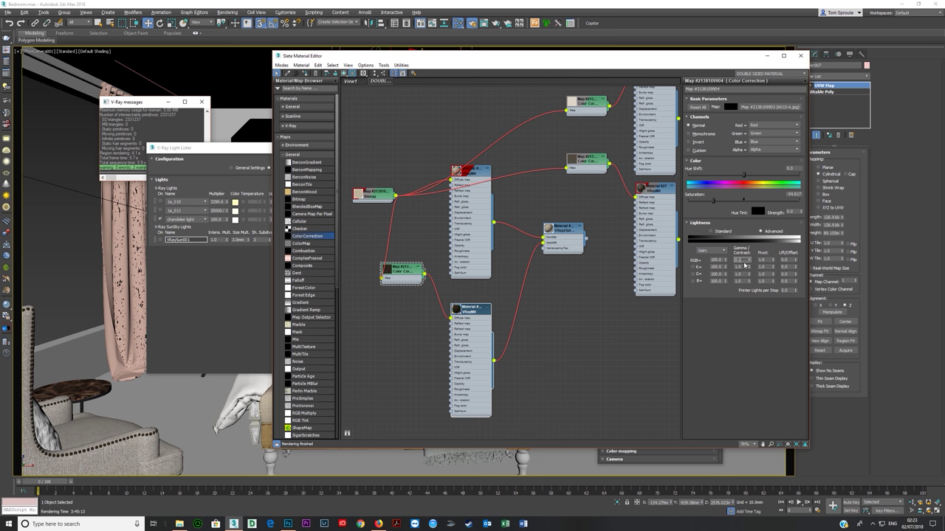
{"action": "key", "text": "BackSpace"}
{"action": "type", "text": "4"}
{"action": "key", "text": "Return"}
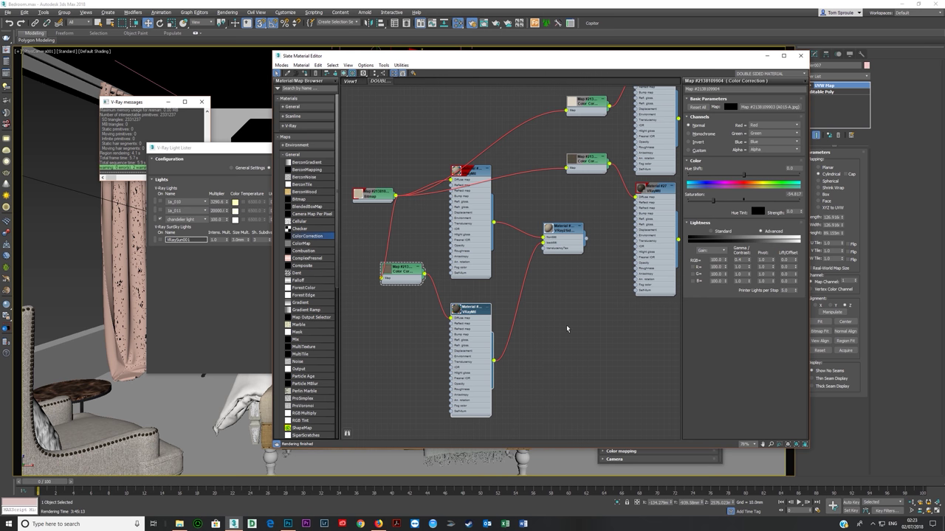
Test-render the chandelier region, lower the back Color Correction's RGB gamma/contrast further, and render the region again.
{"action": "key", "text": "shift+q"}
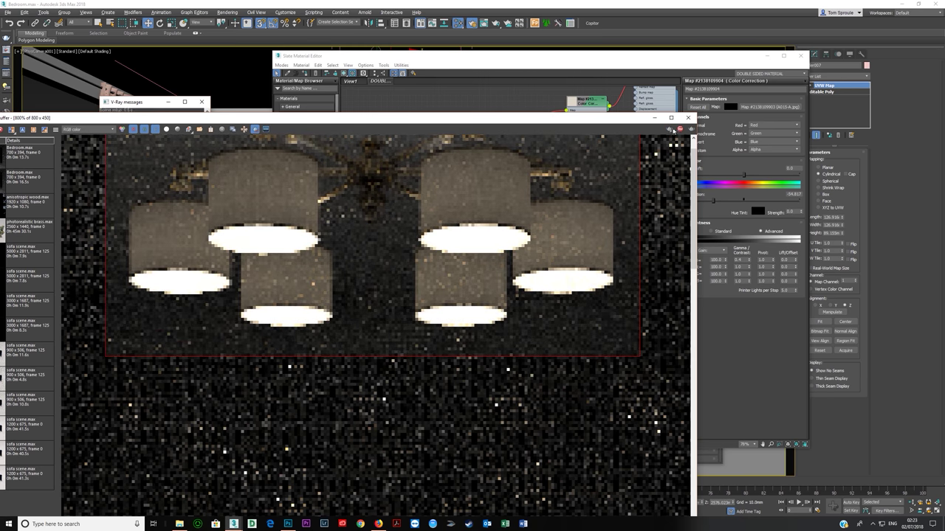
{"action": "left_click", "coordinate": [740, 260]}
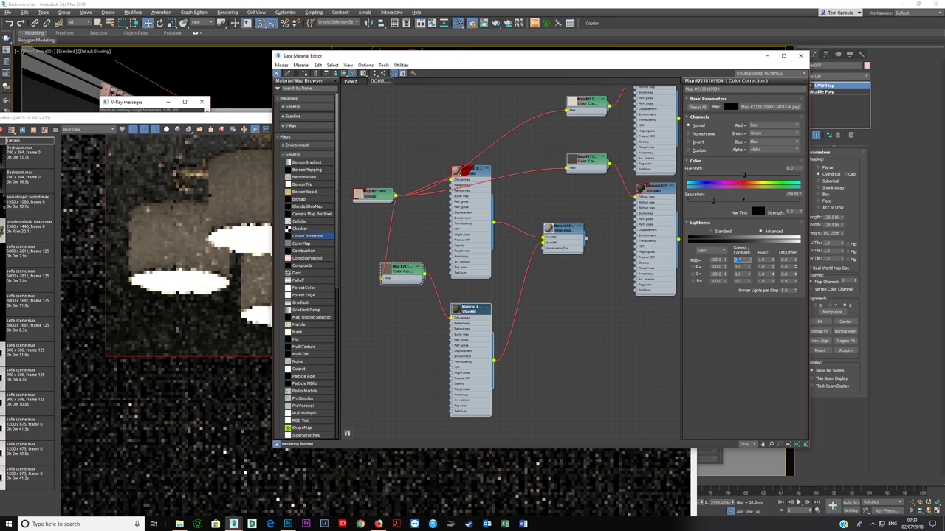
{"action": "key", "text": "Return"}
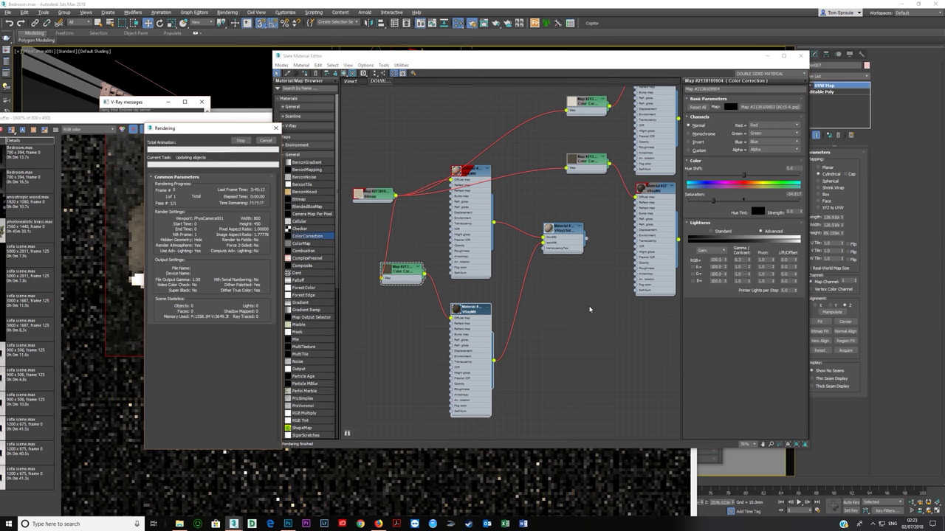
{"action": "left_click", "coordinate": [202, 119]}
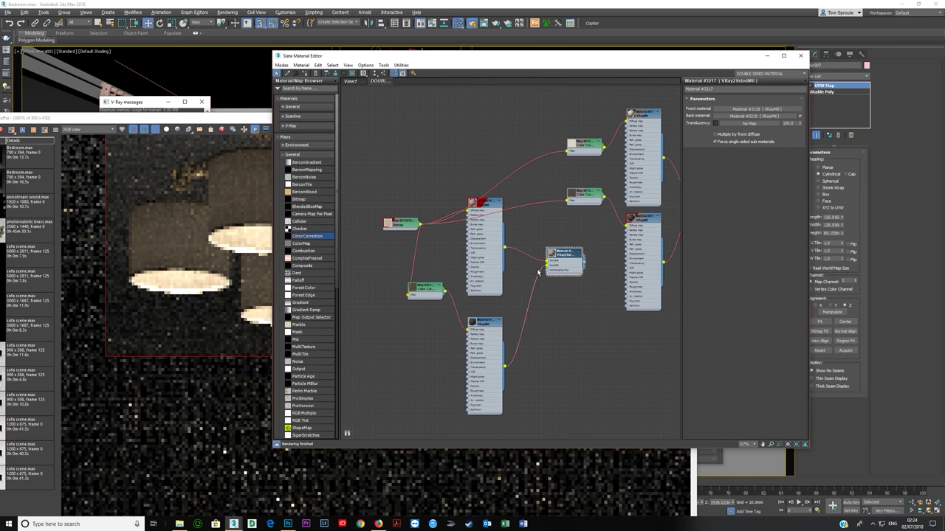
Disconnect the fabric bitmap from the other material's two Color Correction maps and arrange the VRay2SidedMtl's nodes into a tidy separate tree.
{"action": "left_click_drag", "start_coordinate": [568, 262], "coordinate": [568, 276]}
{"action": "mouse_move", "coordinate": [473, 255]}
{"action": "left_mouse_down"}
{"action": "mouse_move", "coordinate": [475, 292]}
{"action": "mouse_move", "coordinate": [475, 264]}
{"action": "left_mouse_up"}
{"action": "left_click_drag", "start_coordinate": [562, 270], "coordinate": [562, 304]}
{"action": "key", "text": "c"}
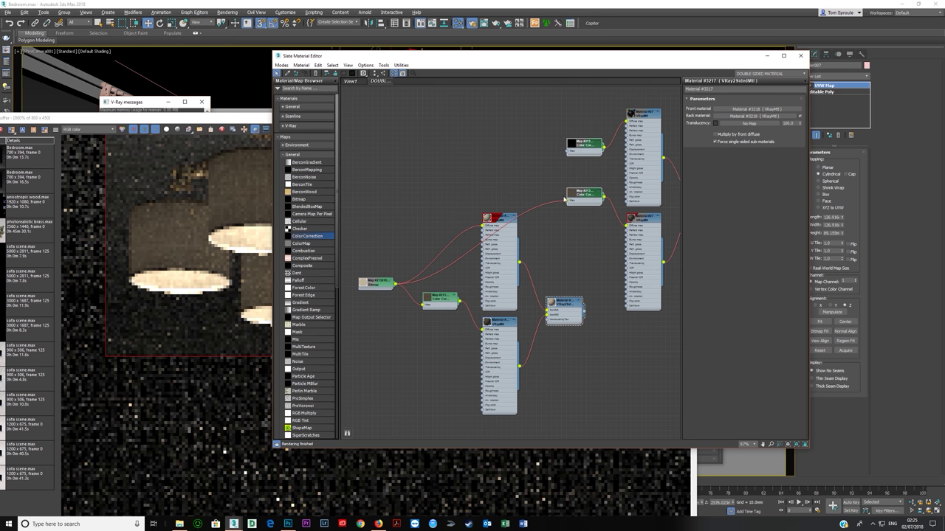
{"action": "middle_click_drag", "start_coordinate": [565, 197], "coordinate": [552, 149]}
{"action": "left_click_drag", "start_coordinate": [554, 267], "coordinate": [464, 267]}
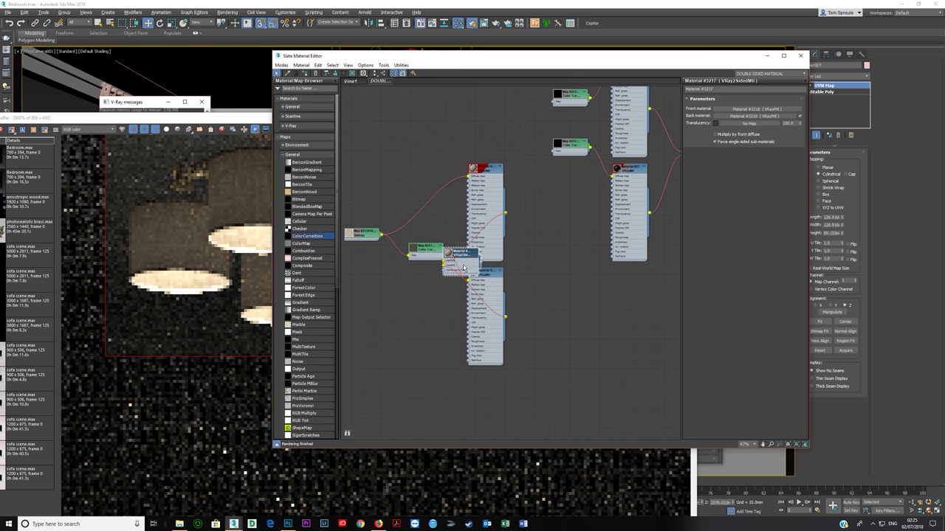
{"action": "key", "text": "c"}
{"action": "middle_click_drag", "start_coordinate": [456, 258], "coordinate": [586, 253]}
{"action": "scroll", "coordinate": [468, 235], "scroll_direction": "up", "scroll_amount": 3}
{"action": "middle_click_drag", "start_coordinate": [468, 235], "coordinate": [502, 238]}
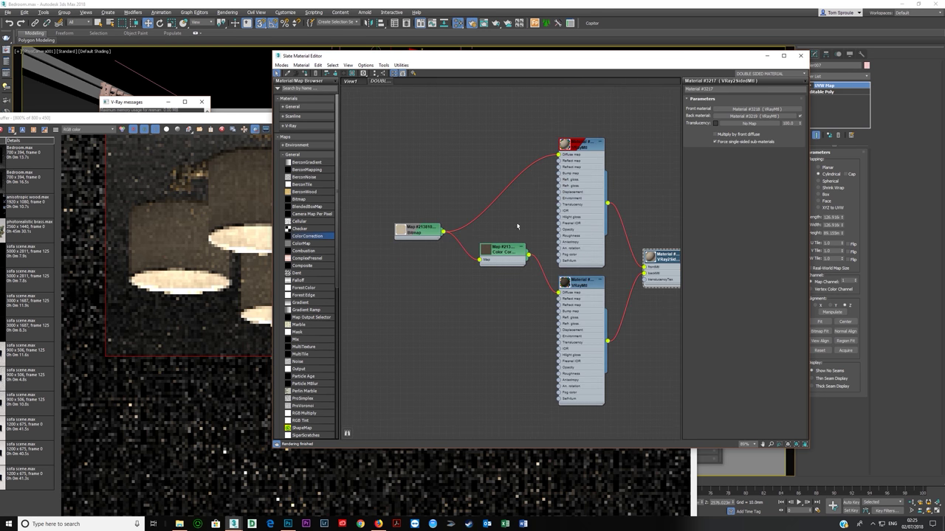
{"action": "scroll", "coordinate": [474, 194], "scroll_direction": "up", "scroll_amount": 1}
{"action": "middle_click_drag", "start_coordinate": [474, 194], "coordinate": [440, 225]}
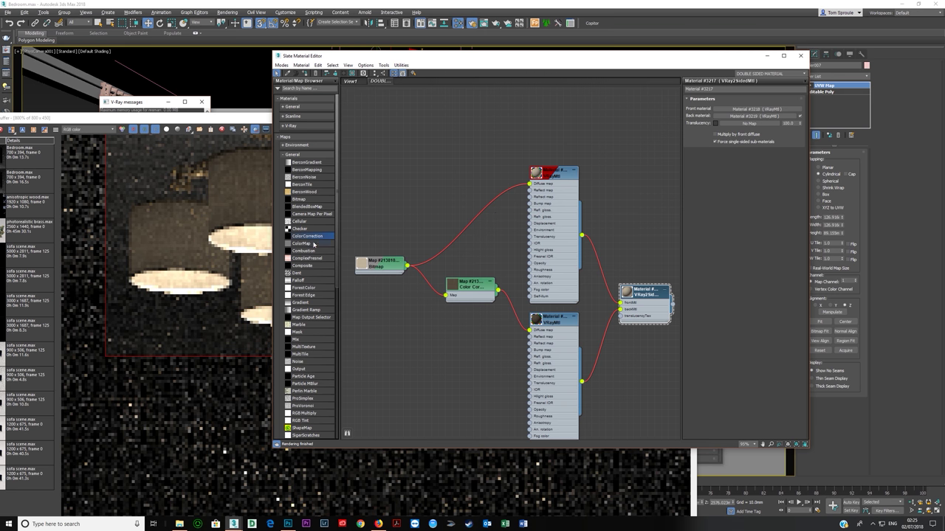
Insert a ColorCorrection map between the fabric bitmap and the front VRayMtl, with Advanced lightness and RGB gamma/contrast 2.
{"action": "left_click_drag", "start_coordinate": [504, 230], "coordinate": [478, 211]}
{"action": "double_click", "coordinate": [477, 213]}
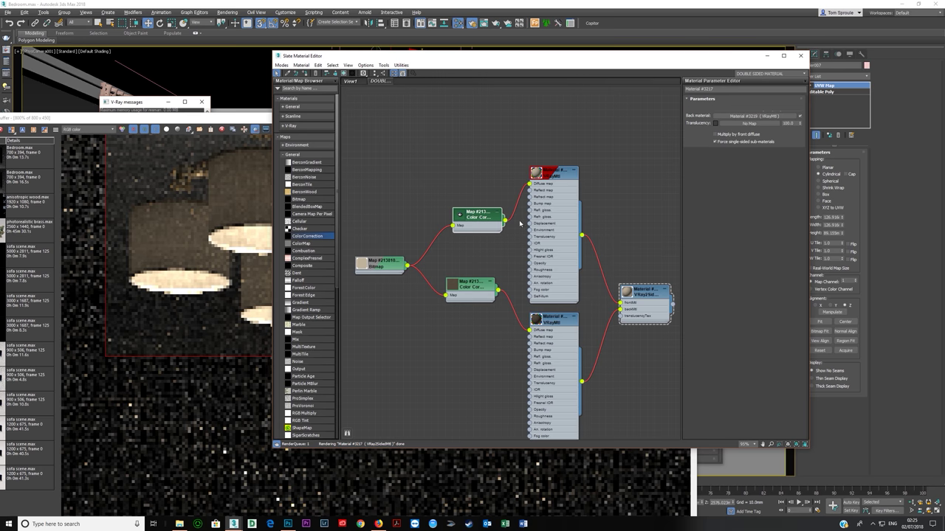
{"action": "left_click", "coordinate": [761, 232]}
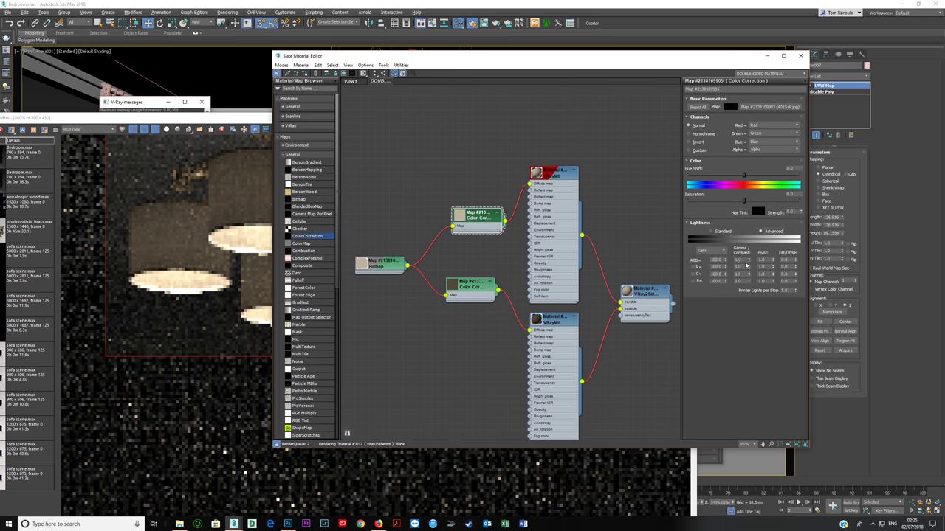
{"action": "left_click", "coordinate": [739, 260]}
{"action": "type", "text": "2"}
{"action": "key", "text": "Return"}
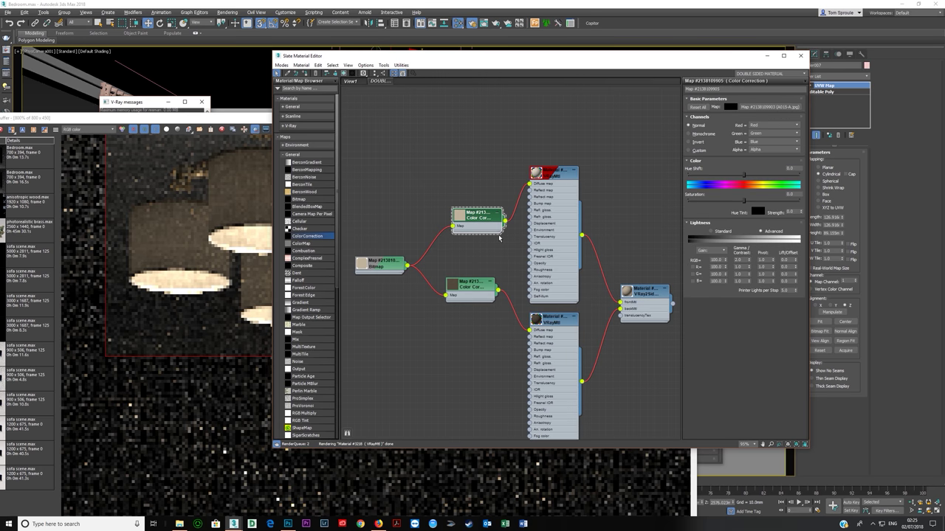
Render the chandelier region with the corrected front material, and bring up the VRay2SidedMtl's parameters.
{"action": "left_click", "coordinate": [238, 122]}
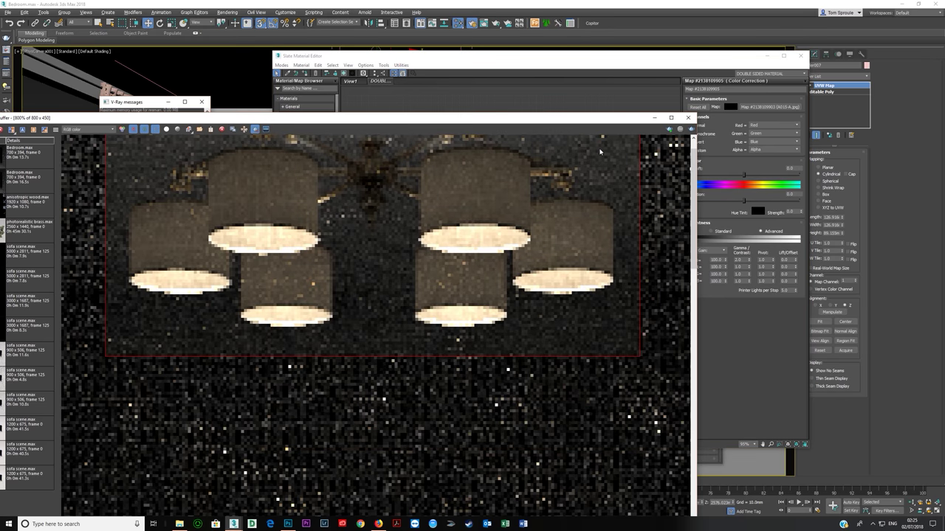
{"action": "left_click", "coordinate": [681, 130]}
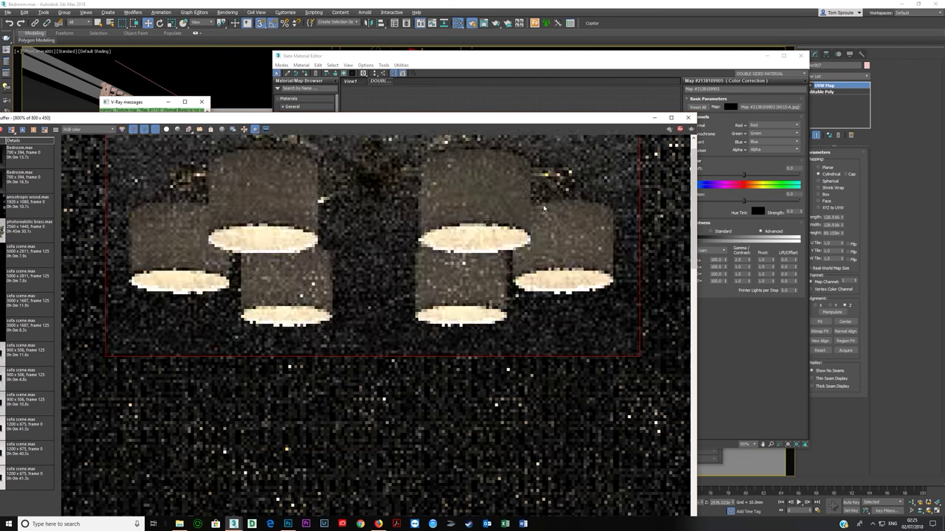
{"action": "left_click", "coordinate": [631, 288]}
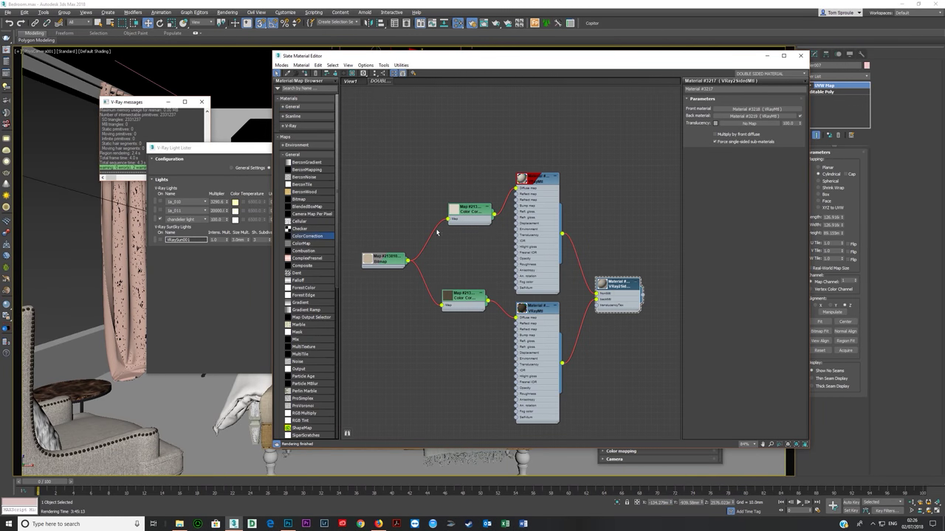
Uncover the V-Ray Light Lister and Render Setup windows, and start another chandelier render.
{"action": "left_click", "coordinate": [253, 152]}
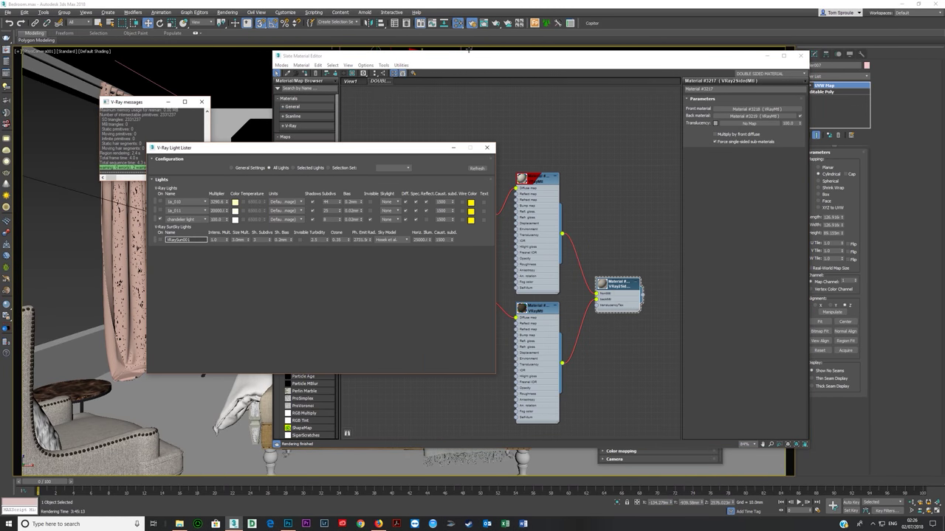
{"action": "left_click_drag", "start_coordinate": [472, 56], "coordinate": [524, 204]}
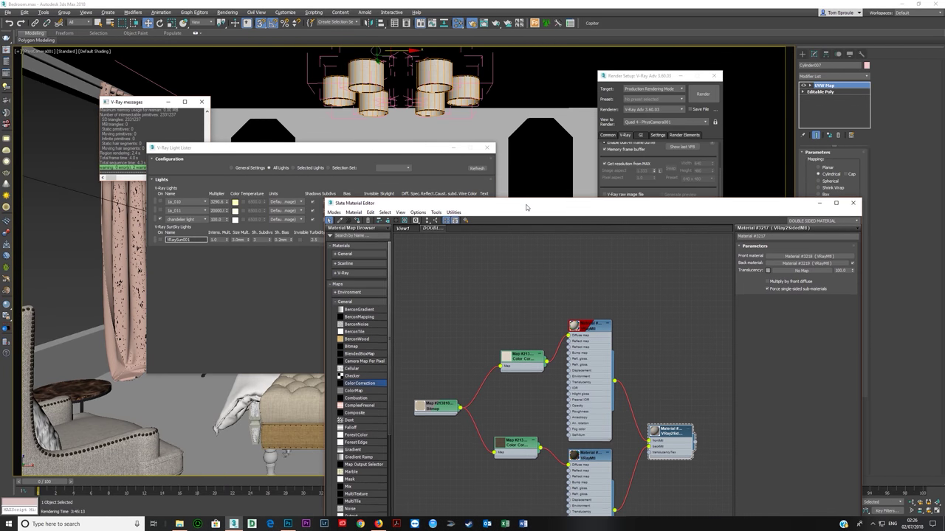
{"action": "left_click", "coordinate": [702, 95]}
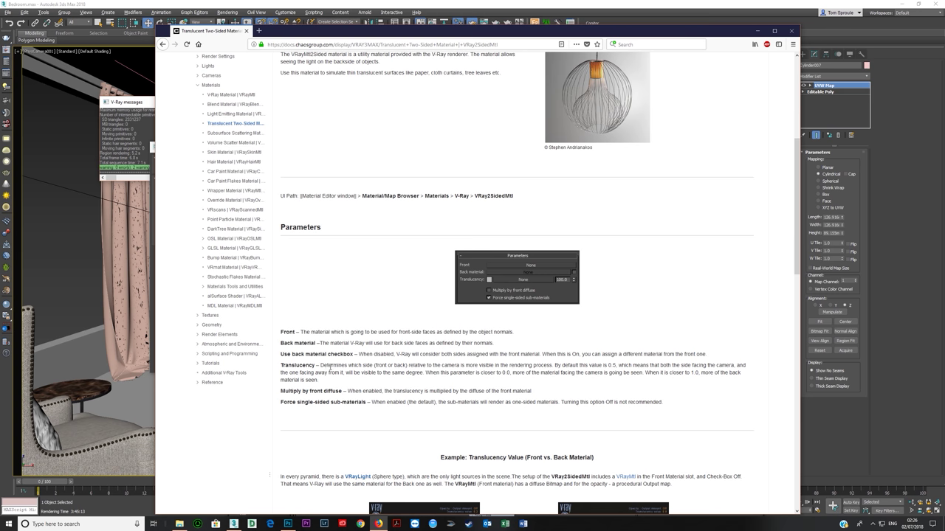
Read the Translucency and Front parameter descriptions on the VRay2SidedMtl documentation page, and return to the 3ds Max scene.
{"action": "left_click_drag", "start_coordinate": [336, 365], "coordinate": [548, 365]}
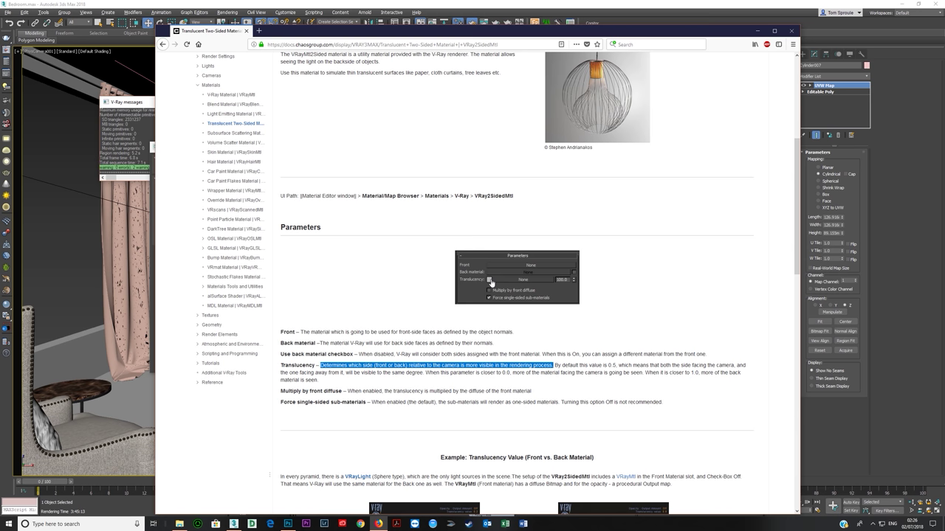
{"action": "left_click_drag", "start_coordinate": [621, 365], "coordinate": [591, 365]}
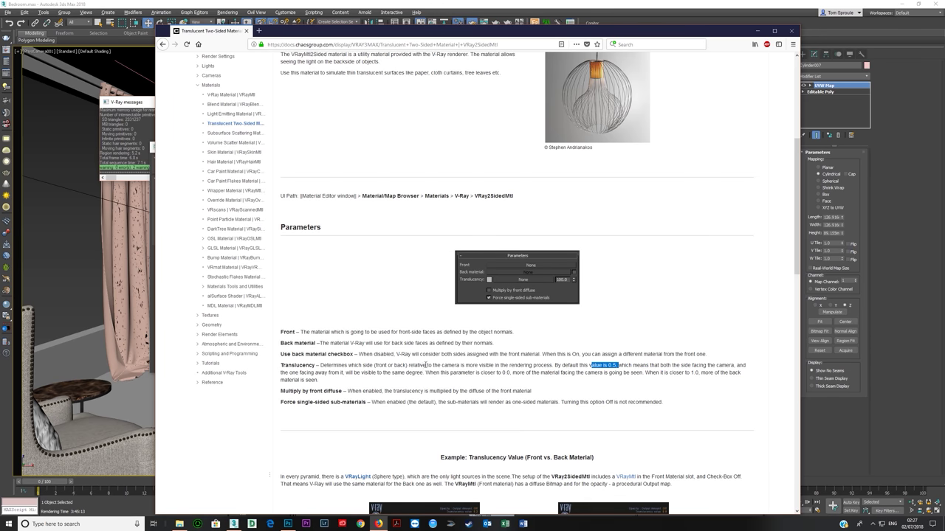
{"action": "triple_click", "coordinate": [384, 372]}
{"action": "left_click", "coordinate": [505, 333]}
{"action": "left_click", "coordinate": [791, 31]}
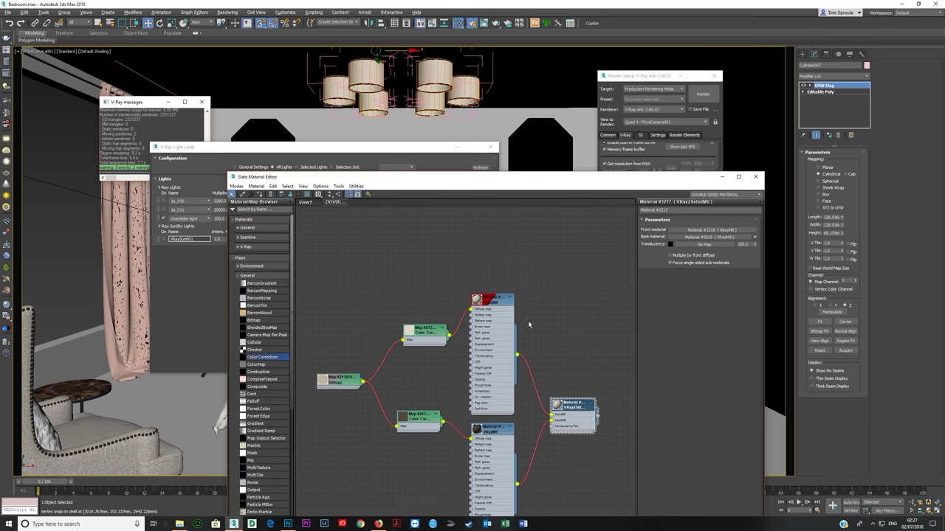
Inspect the VRay2SidedMtl's translucency colour in the colour selector, and dismiss the selector without changes.
{"action": "middle_click_drag", "start_coordinate": [458, 348], "coordinate": [436, 331]}
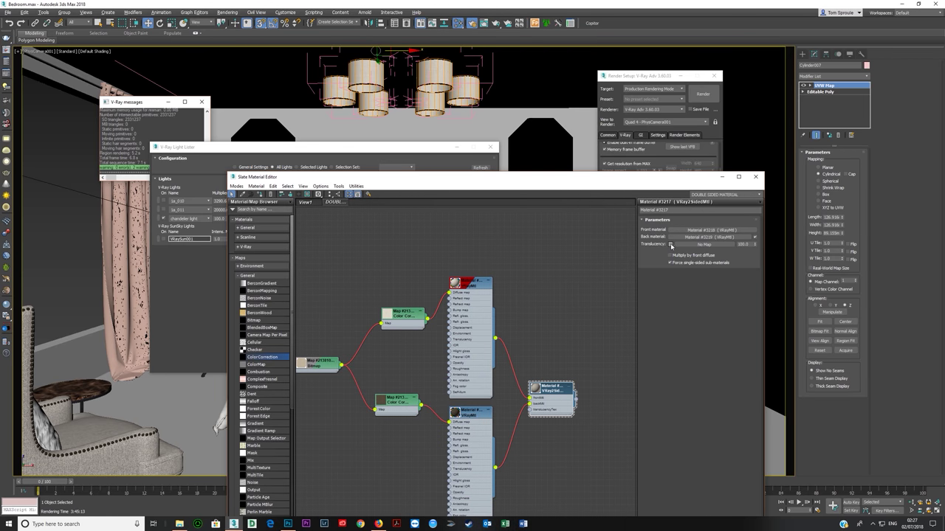
{"action": "left_click", "coordinate": [671, 245]}
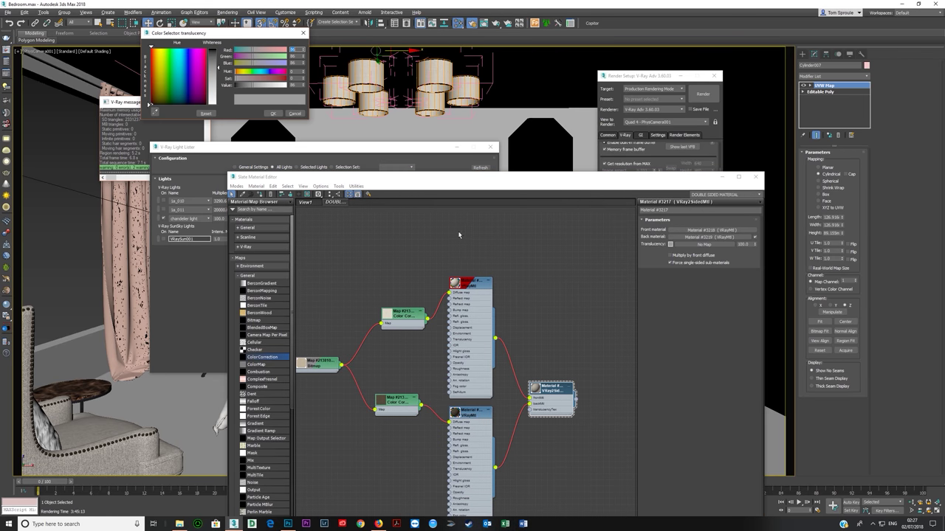
{"action": "left_click", "coordinate": [295, 113]}
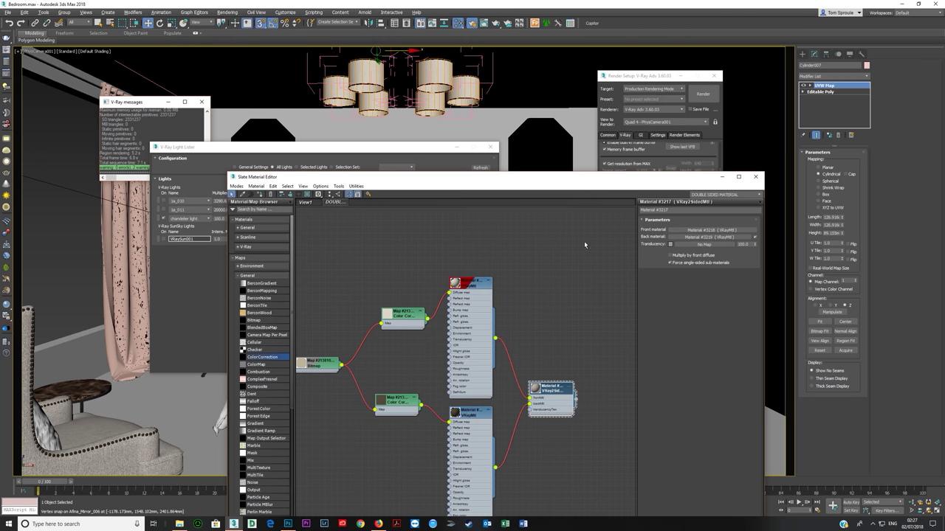
Move the Slate Material Editor clear of the V-Ray Light Lister and Render Setup windows, and render the chandelier region.
{"action": "left_click_drag", "start_coordinate": [405, 179], "coordinate": [419, 238]}
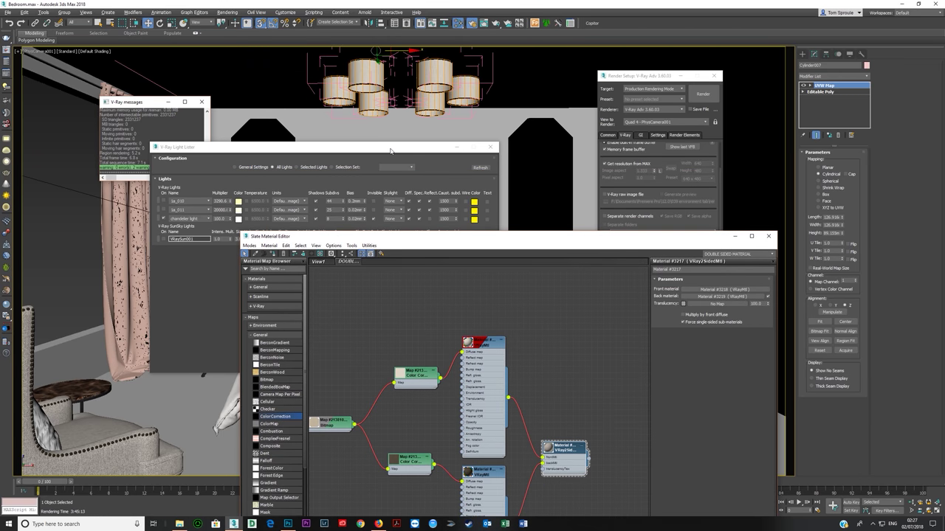
{"action": "left_click", "coordinate": [391, 151]}
{"action": "left_click", "coordinate": [518, 239]}
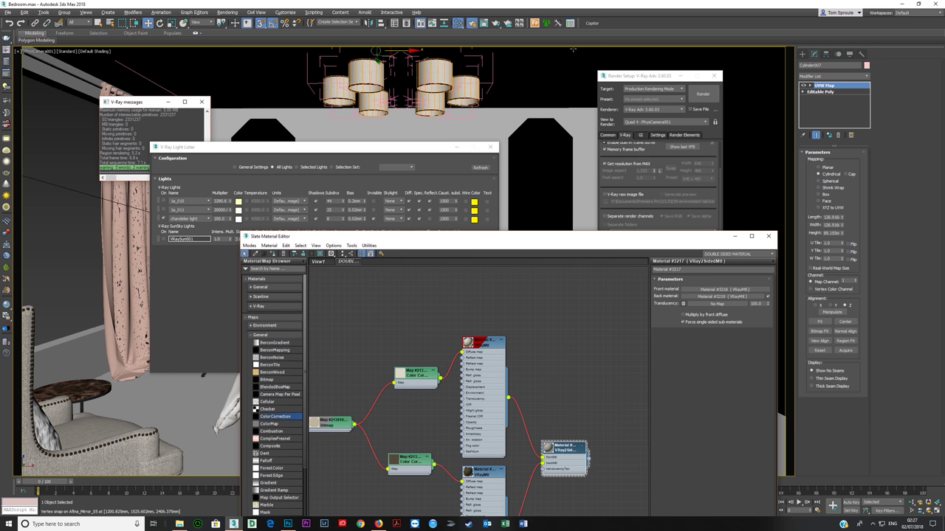
{"action": "left_click", "coordinate": [703, 94]}
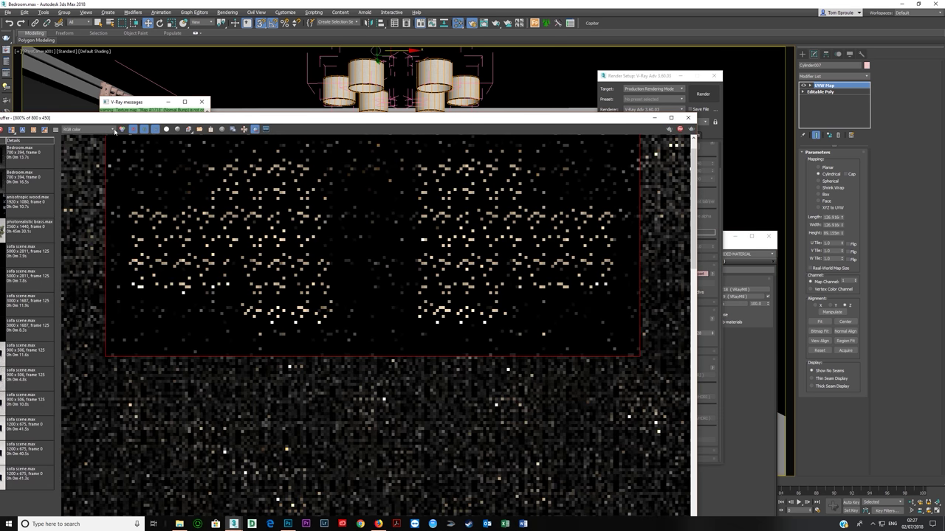
View the RGB color channel of the chandelier render, examine the lampshades at different magnifications, and stop the render.
{"action": "left_click", "coordinate": [87, 130]}
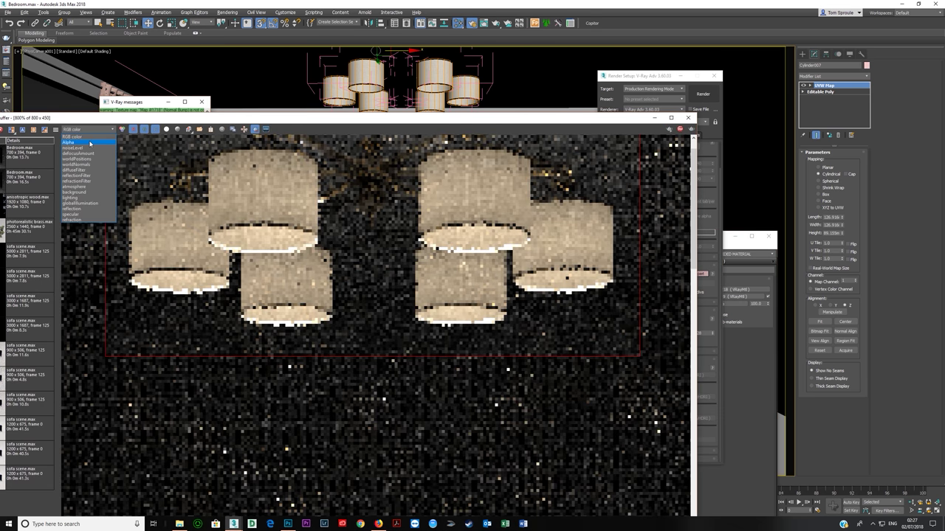
{"action": "left_click", "coordinate": [88, 137]}
{"action": "scroll", "coordinate": [357, 220], "scroll_direction": "down", "scroll_amount": 1}
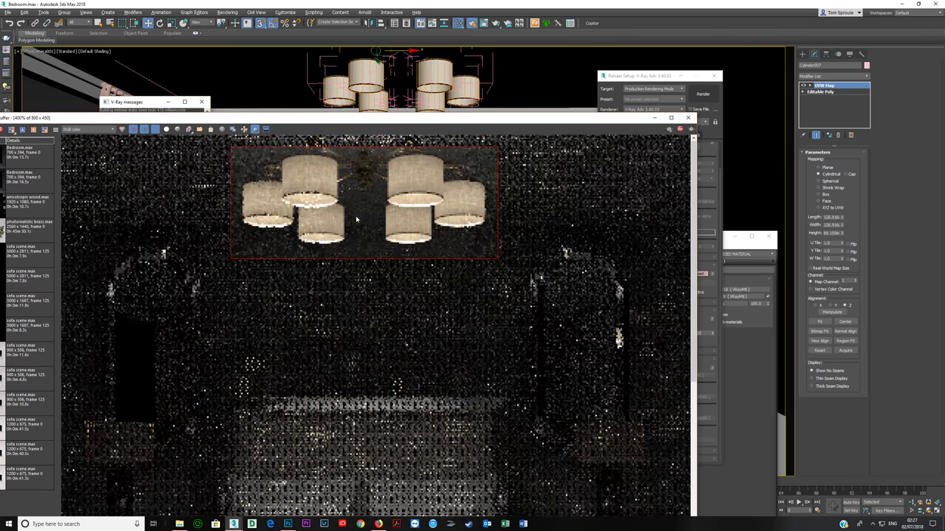
{"action": "scroll", "coordinate": [357, 219], "scroll_direction": "down", "scroll_amount": 1}
{"action": "scroll", "coordinate": [358, 218], "scroll_direction": "up", "scroll_amount": 1}
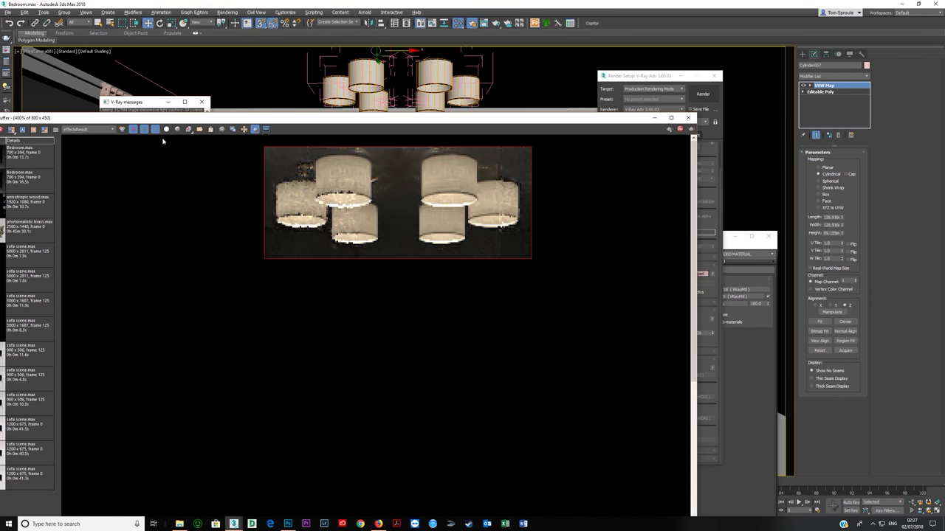
{"action": "left_click", "coordinate": [87, 129]}
{"action": "left_click", "coordinate": [85, 137]}
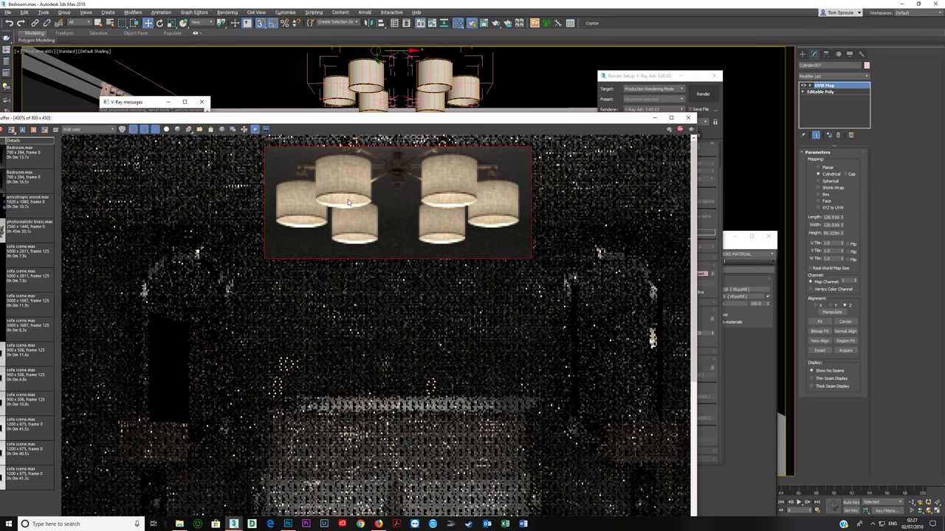
{"action": "scroll", "coordinate": [348, 202], "scroll_direction": "down", "scroll_amount": 1}
{"action": "scroll", "coordinate": [348, 201], "scroll_direction": "up", "scroll_amount": 1}
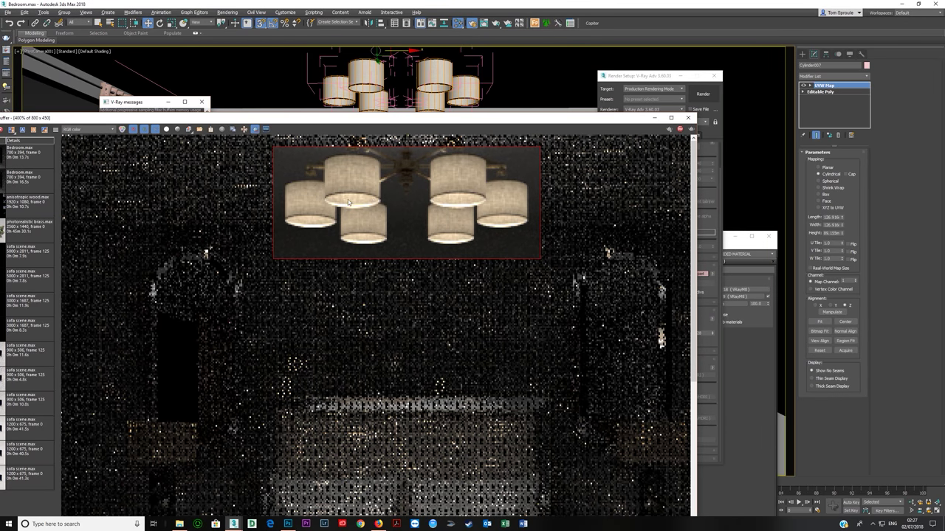
{"action": "left_click", "coordinate": [681, 130]}
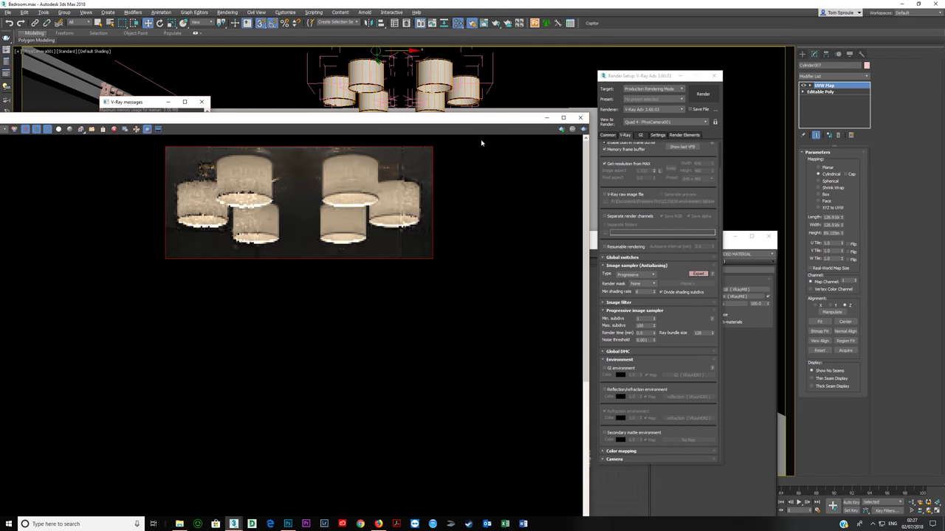
Turn off the VRayDenoiser render element, and bring the Slate Material Editor back to the front.
{"action": "left_click", "coordinate": [684, 135]}
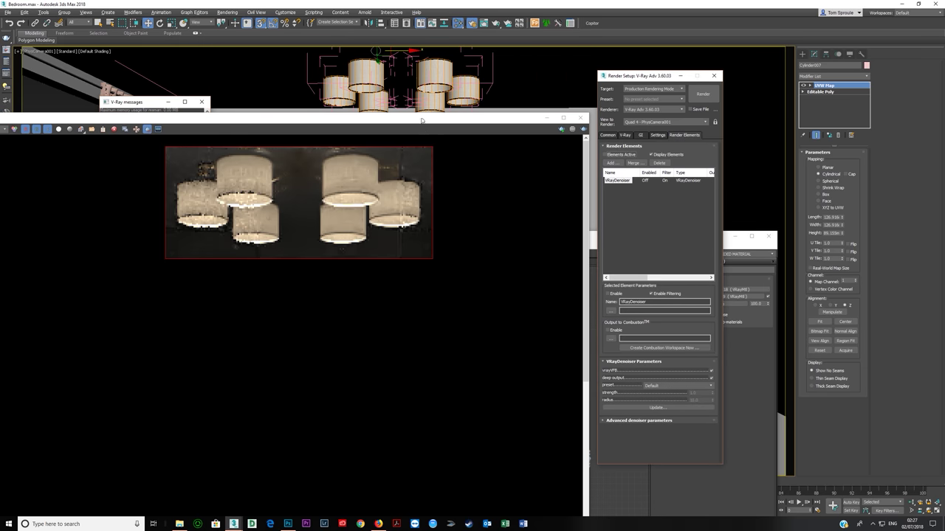
{"action": "left_click_drag", "start_coordinate": [422, 121], "coordinate": [410, 128]}
{"action": "left_click", "coordinate": [578, 262]}
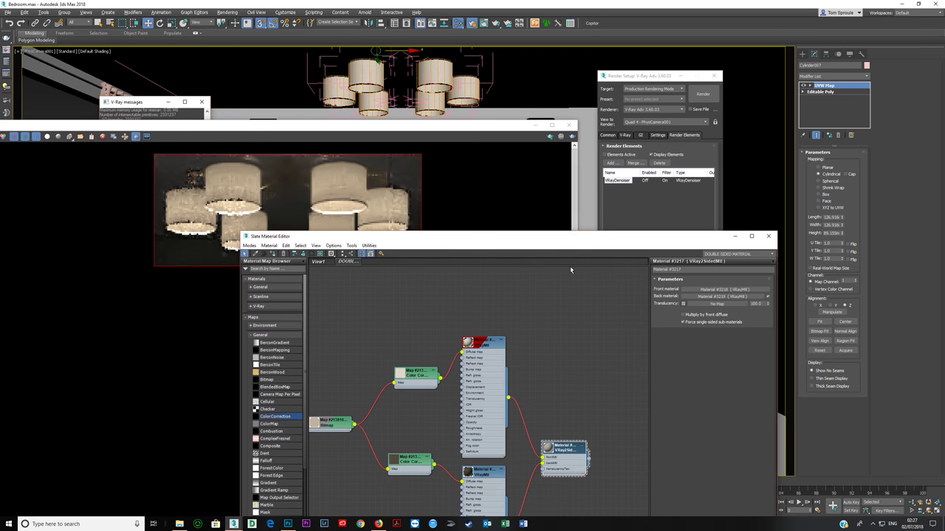
Set the RGB gamma/contrast of the back material's ColorCorrection map to 0.5.
{"action": "middle_click_drag", "start_coordinate": [460, 377], "coordinate": [469, 307]}
{"action": "double_click", "coordinate": [419, 389]}
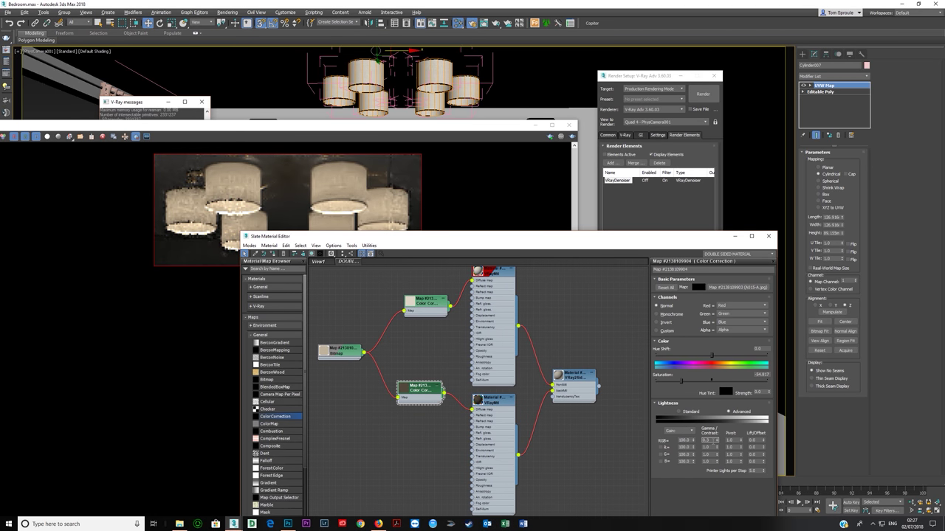
{"action": "type", "text": "0.5"}
{"action": "key", "text": "Return"}
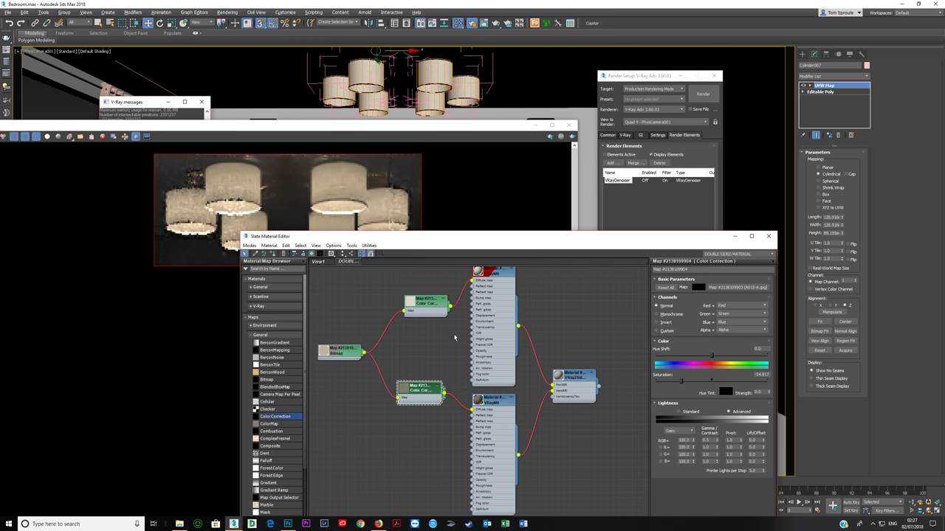
Render the chandelier region with the changed back correction, and move the frame buffer off the material editor.
{"action": "left_click", "coordinate": [422, 128]}
{"action": "left_click", "coordinate": [571, 137]}
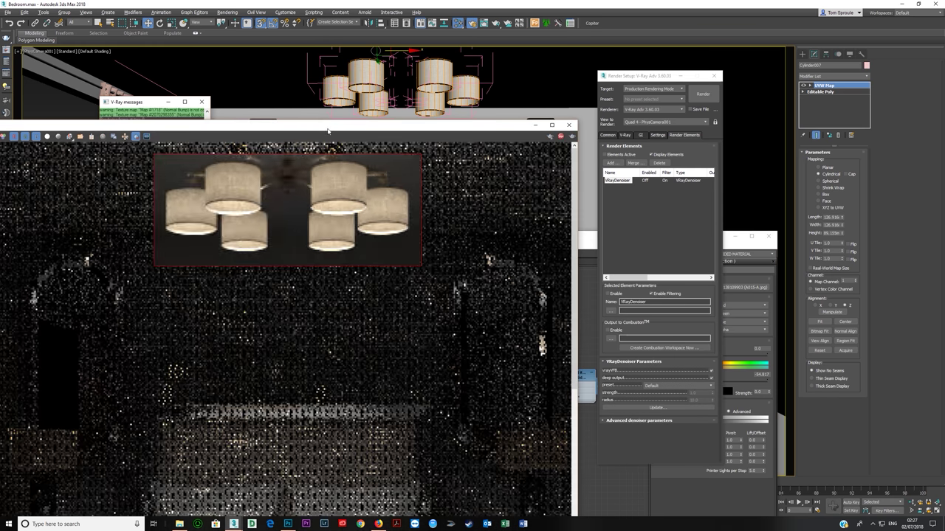
{"action": "left_click_drag", "start_coordinate": [328, 131], "coordinate": [382, 135]}
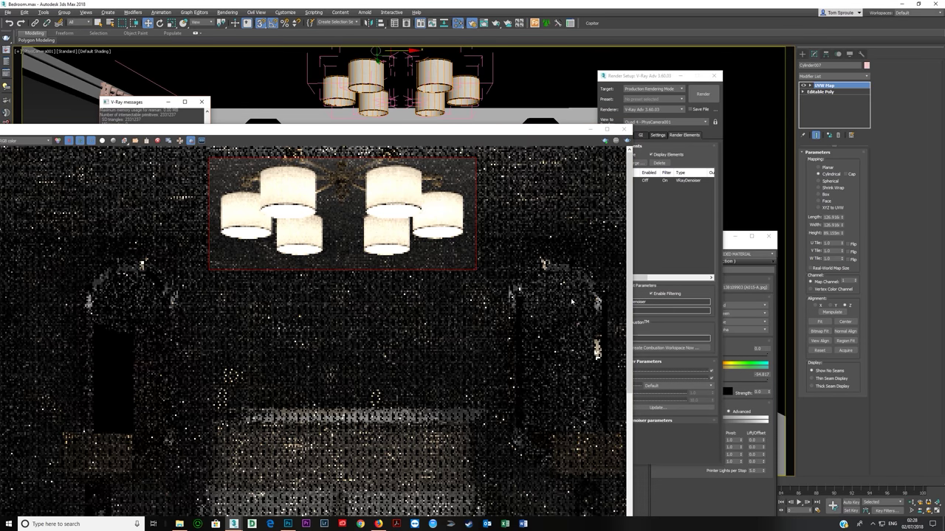
{"action": "left_click_drag", "start_coordinate": [528, 133], "coordinate": [407, 273]}
Set the RGB gamma/contrast of the back material's ColorCorrection map to 0.35.
{"action": "left_click", "coordinate": [506, 238]}
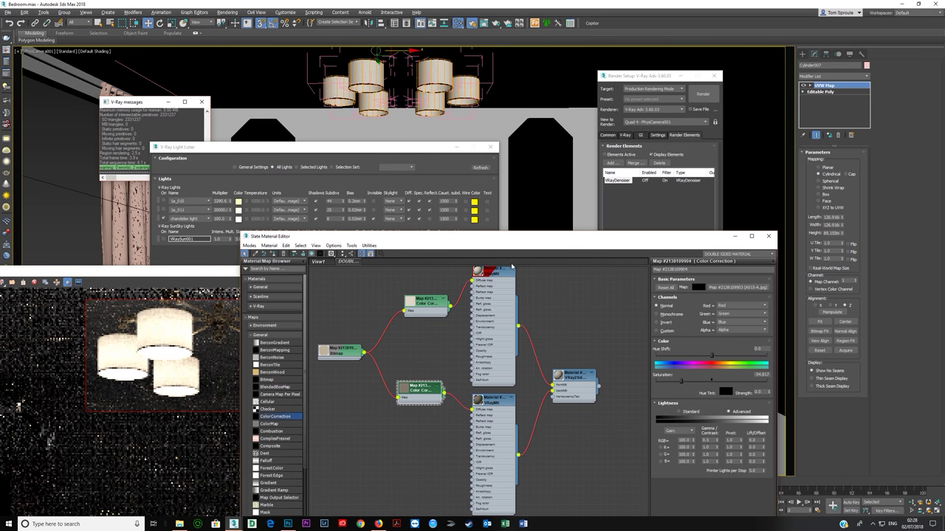
{"action": "left_click", "coordinate": [705, 440]}
{"action": "type", "text": "0.35"}
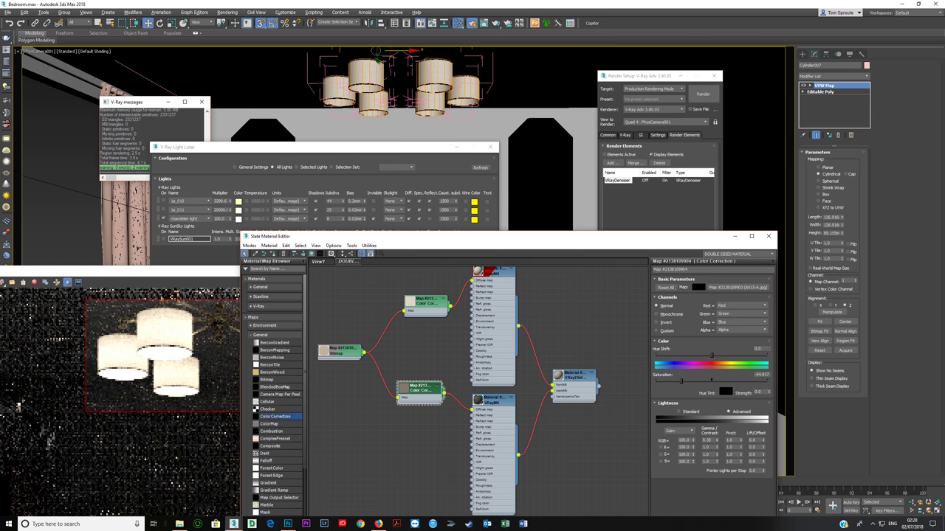
Render the chandelier region again with the lowered back gamma, and stop the render once the lampshades are clean enough.
{"action": "left_click", "coordinate": [214, 285]}
{"action": "left_click", "coordinate": [504, 282]}
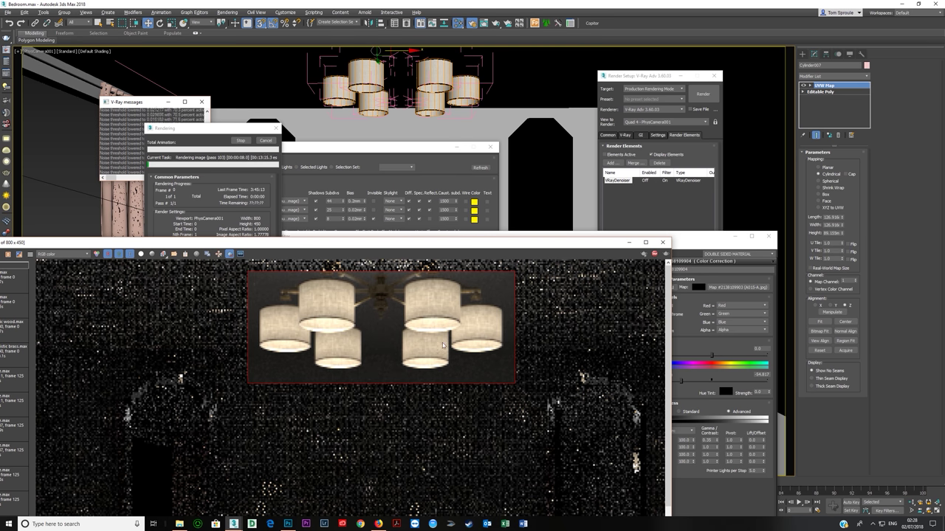
{"action": "left_click", "coordinate": [239, 139]}
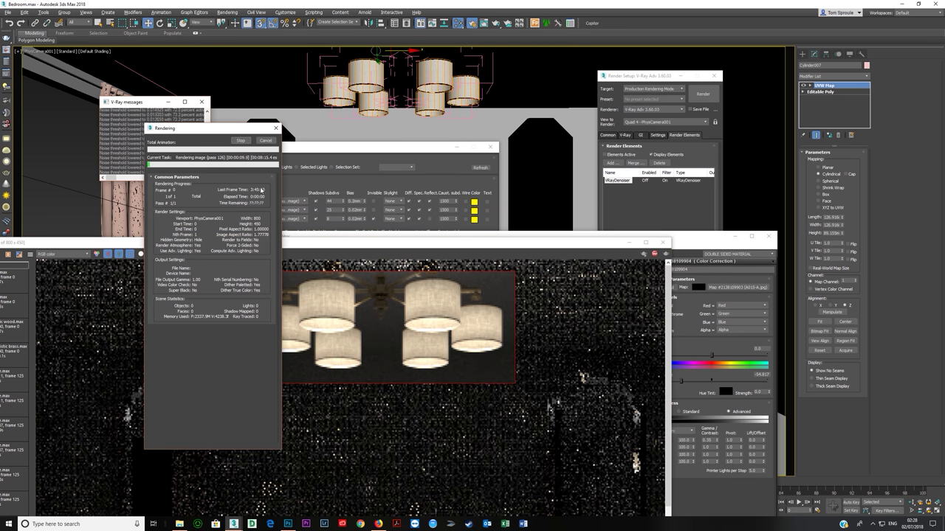
Examine the lampshades' fabric texture and glow up close in the rendered region, and close the frame buffer.
{"action": "scroll", "coordinate": [391, 216], "scroll_direction": "down", "scroll_amount": 2}
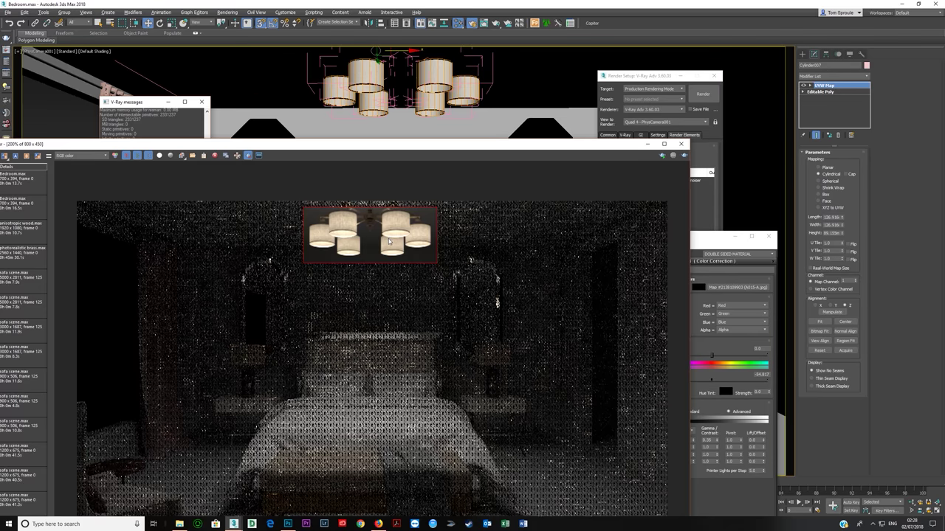
{"action": "scroll", "coordinate": [370, 285], "scroll_direction": "up", "scroll_amount": 1}
{"action": "scroll", "coordinate": [346, 235], "scroll_direction": "up", "scroll_amount": 3}
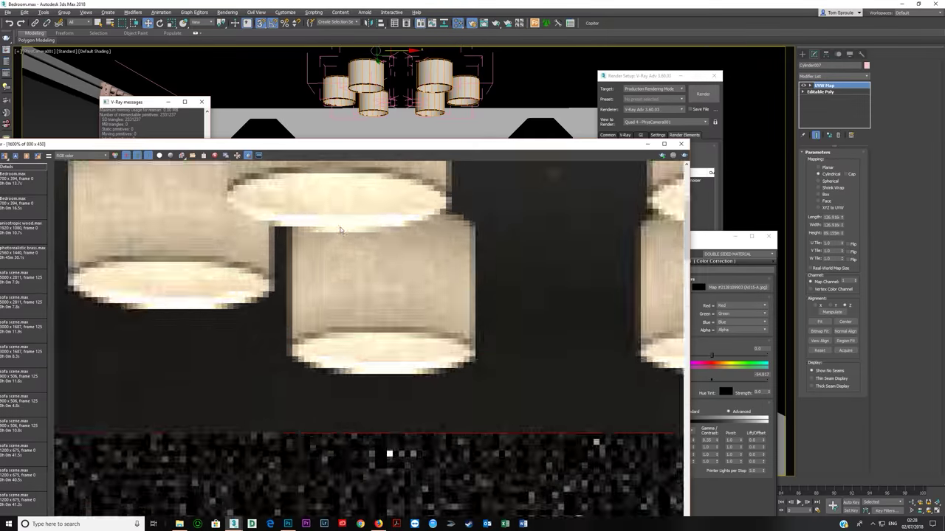
{"action": "scroll", "coordinate": [339, 229], "scroll_direction": "down", "scroll_amount": 1}
{"action": "middle_click_drag", "start_coordinate": [327, 213], "coordinate": [311, 278]}
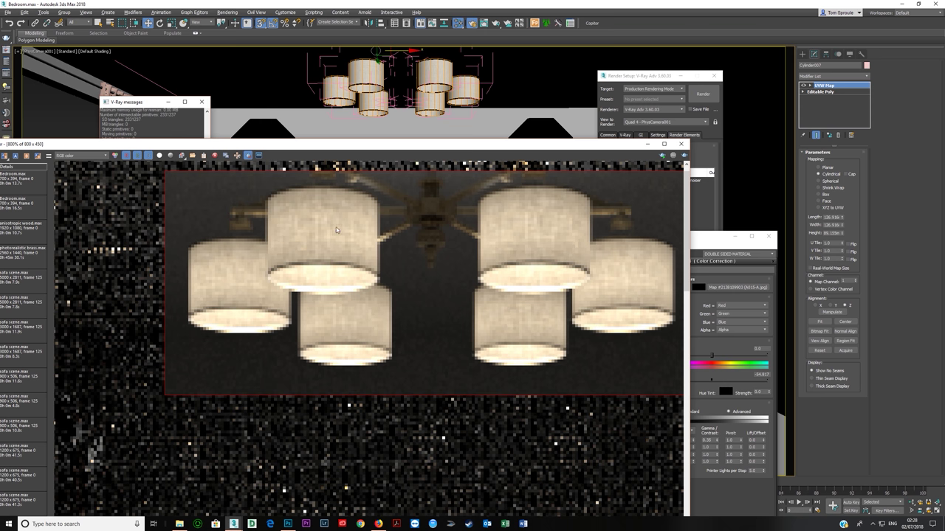
{"action": "scroll", "coordinate": [353, 250], "scroll_direction": "down", "scroll_amount": 2}
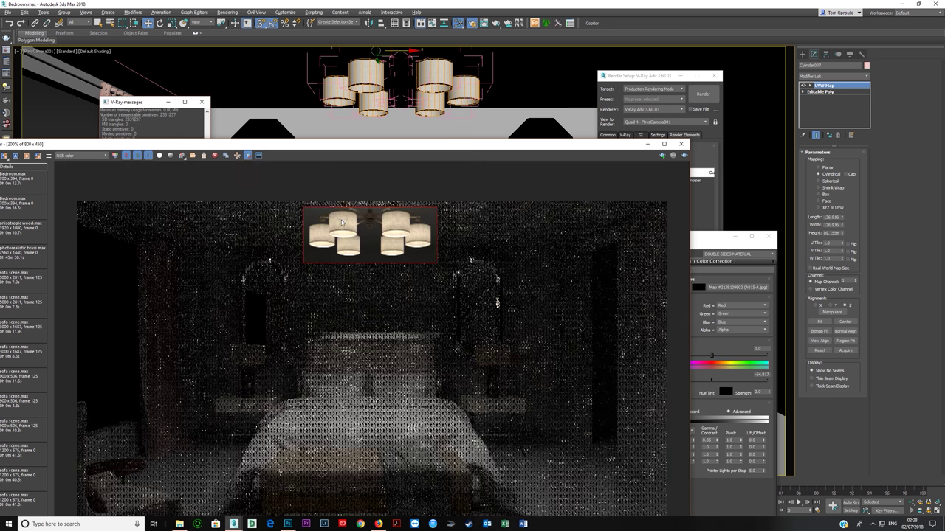
{"action": "left_click", "coordinate": [681, 144]}
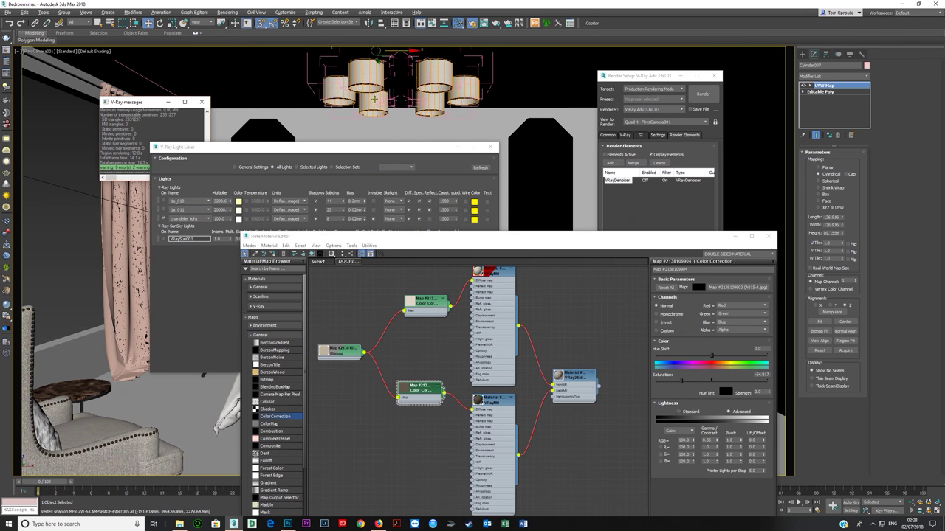
Show the viewport in wireframe, select the chandelier, and frame it in the Top view.
{"action": "key", "text": "F3"}
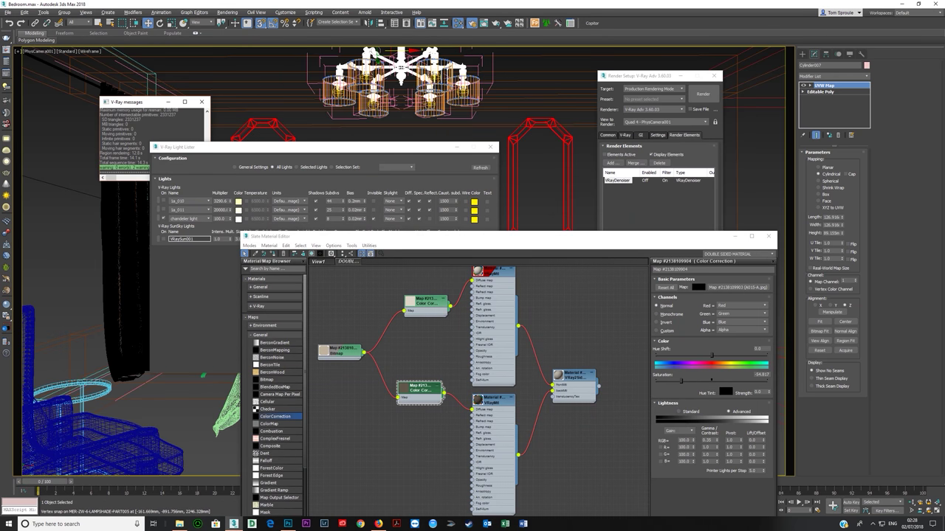
{"action": "left_click", "coordinate": [399, 67]}
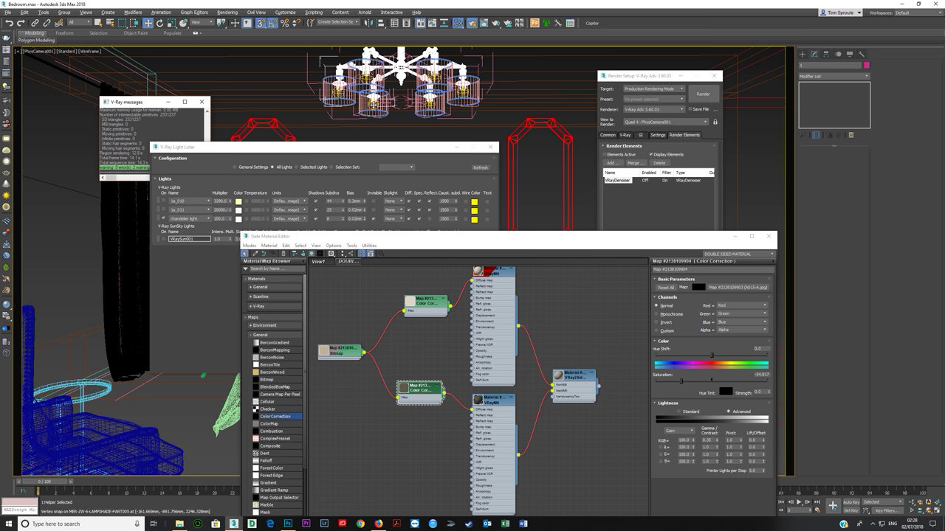
{"action": "key", "text": "t"}
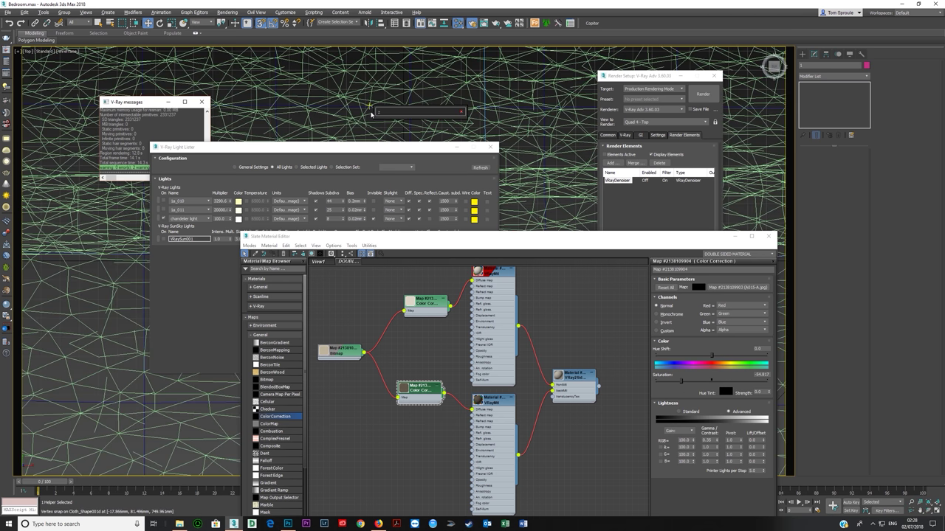
{"action": "key", "text": "z"}
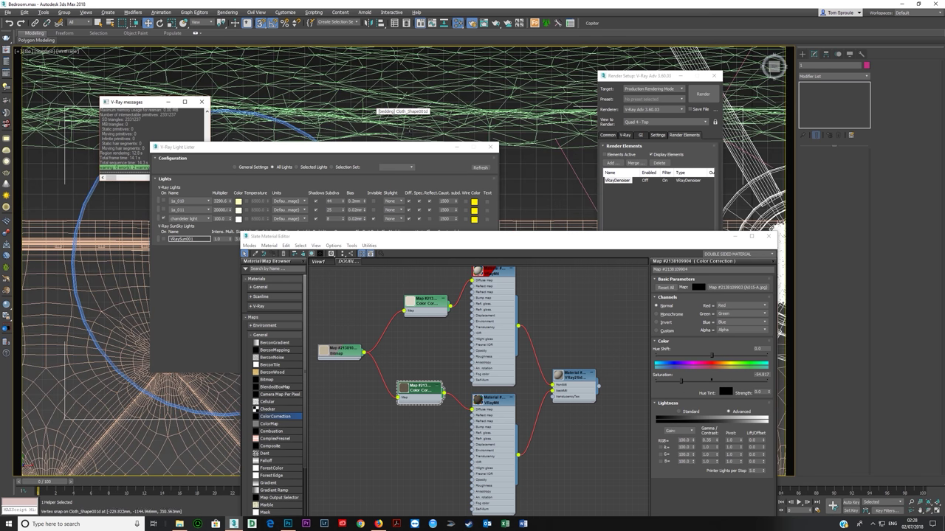
Close the V-Ray Light Lister, Slate Material Editor and Render Setup windows.
{"action": "left_click", "coordinate": [490, 147]}
{"action": "left_click", "coordinate": [768, 236]}
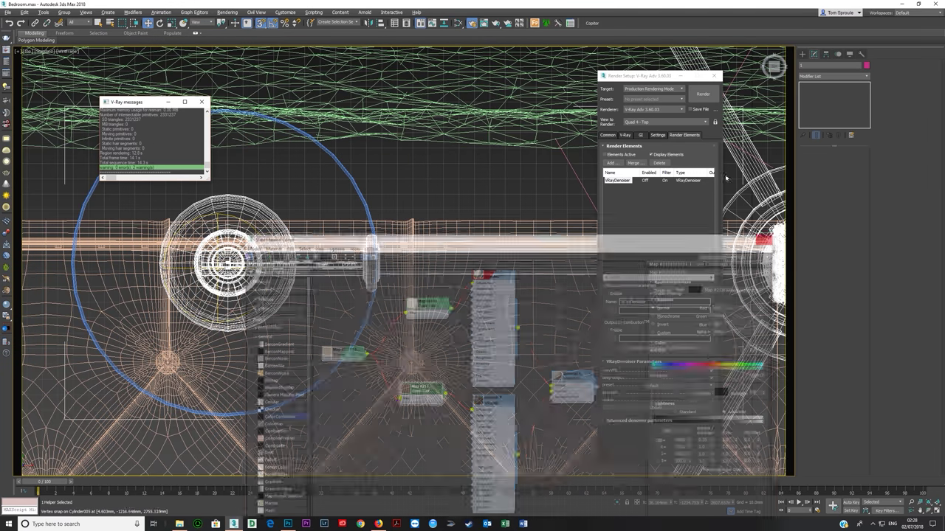
{"action": "left_click", "coordinate": [713, 76]}
Select the V-Ray sphere light inside one chandelier lampshade, and add the surrounding shade to the selection in an angled orthographic view.
{"action": "scroll", "coordinate": [267, 246], "scroll_direction": "up", "scroll_amount": 6}
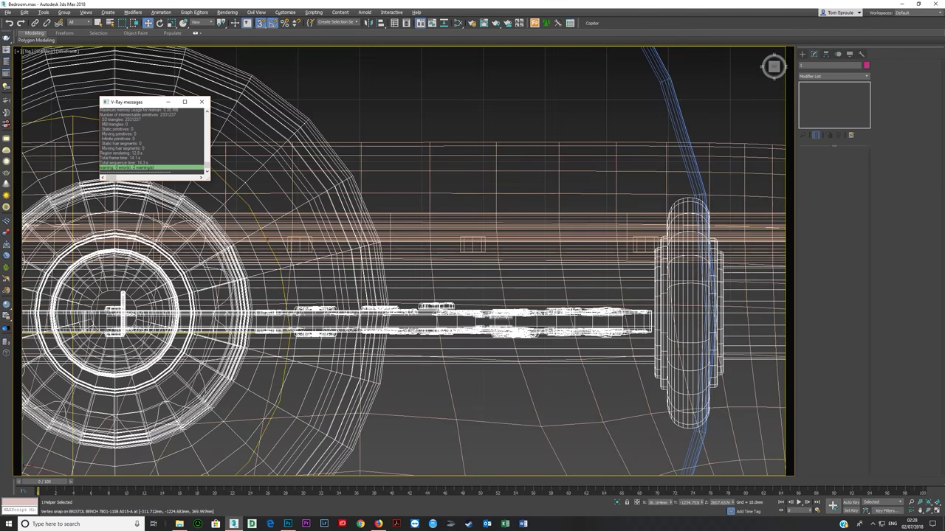
{"action": "left_click", "coordinate": [249, 209]}
{"action": "scroll", "coordinate": [249, 209], "scroll_direction": "down", "scroll_amount": 5}
{"action": "scroll", "coordinate": [267, 229], "scroll_direction": "up", "scroll_amount": 3}
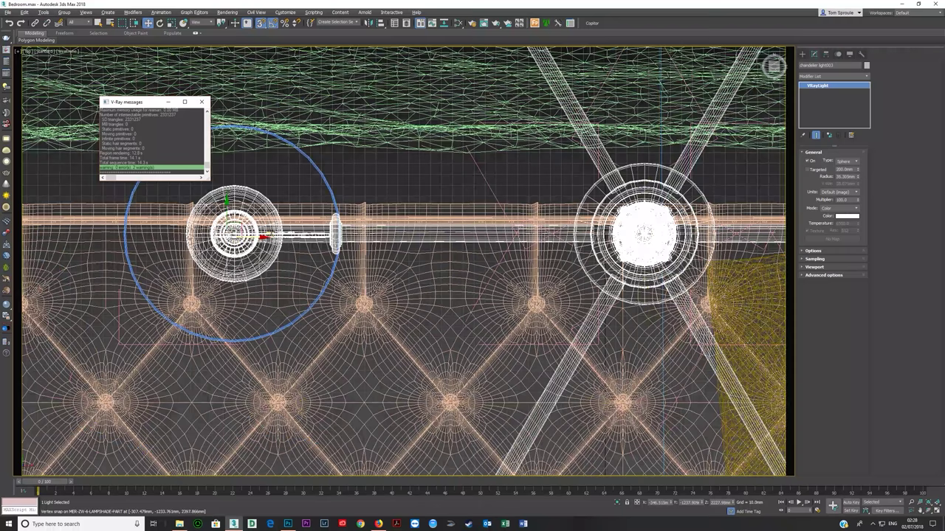
{"action": "middle_click_drag", "start_coordinate": [267, 229], "coordinate": [318, 325], "text": "alt"}
{"action": "left_click", "coordinate": [325, 229]}
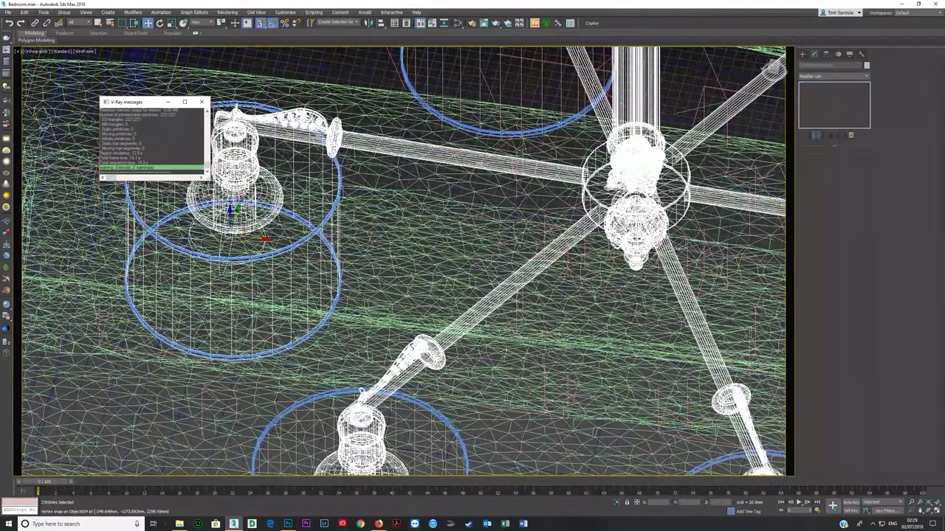
Isolate one lampshade together with its V-Ray sphere light, and select the light in a nearly side-on view.
{"action": "left_click", "coordinate": [324, 230]}
{"action": "key", "text": "z"}
{"action": "middle_click_drag", "start_coordinate": [309, 238], "coordinate": [318, 230], "text": "alt"}
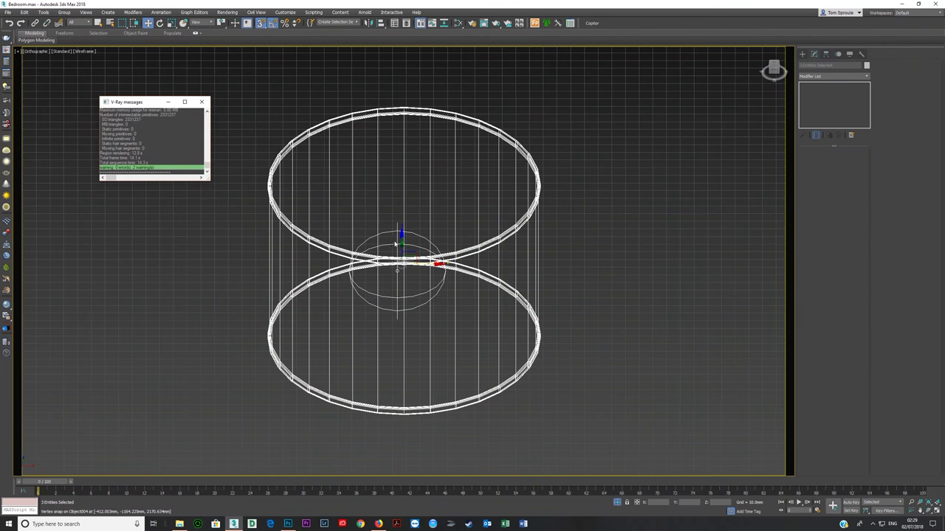
{"action": "left_click", "coordinate": [397, 242]}
{"action": "mouse_move", "coordinate": [389, 263]}
{"action": "middle_mouse_down", "text": "alt"}
{"action": "mouse_move", "coordinate": [410, 248]}
{"action": "mouse_move", "coordinate": [385, 231]}
{"action": "mouse_move", "coordinate": [400, 267]}
{"action": "middle_mouse_up", "text": "alt"}
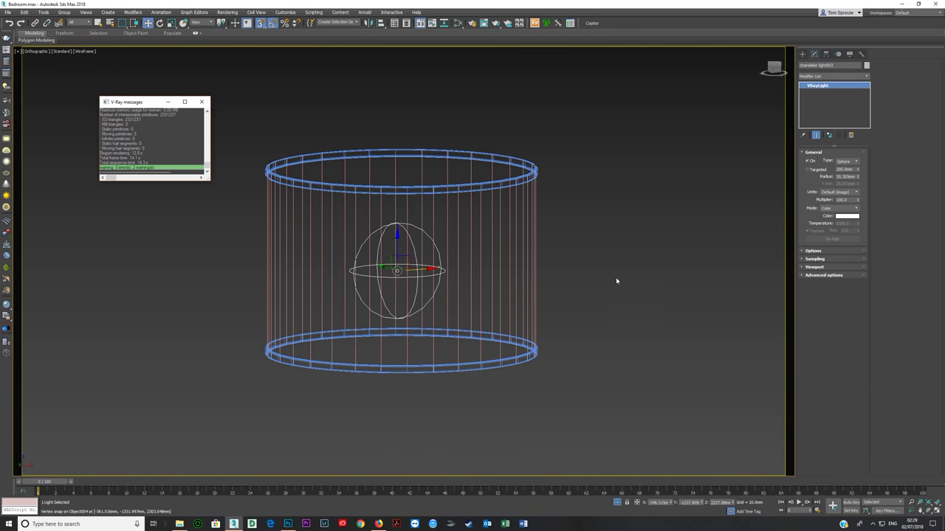
Examine the sphere light's options and multiplier inside the shade, and exit isolation mode.
{"action": "left_click", "coordinate": [812, 251]}
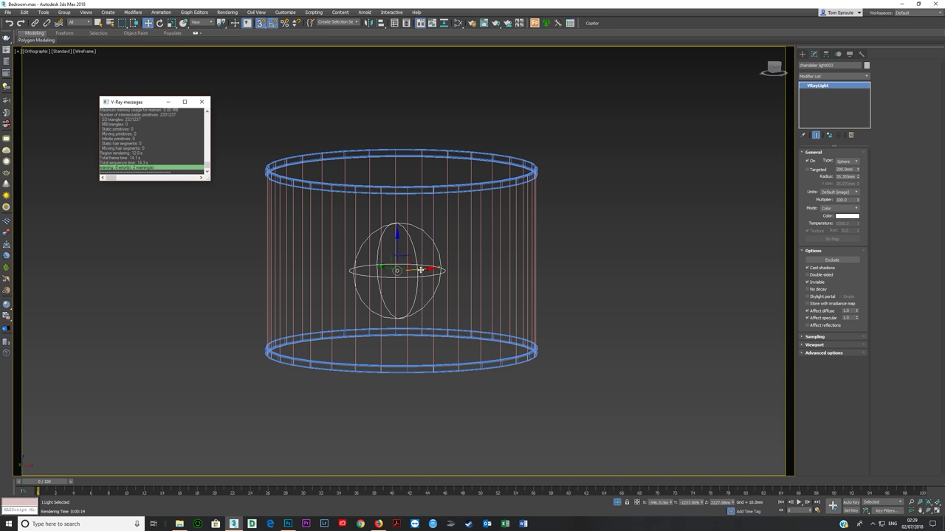
{"action": "middle_click_drag", "start_coordinate": [450, 262], "coordinate": [440, 263]}
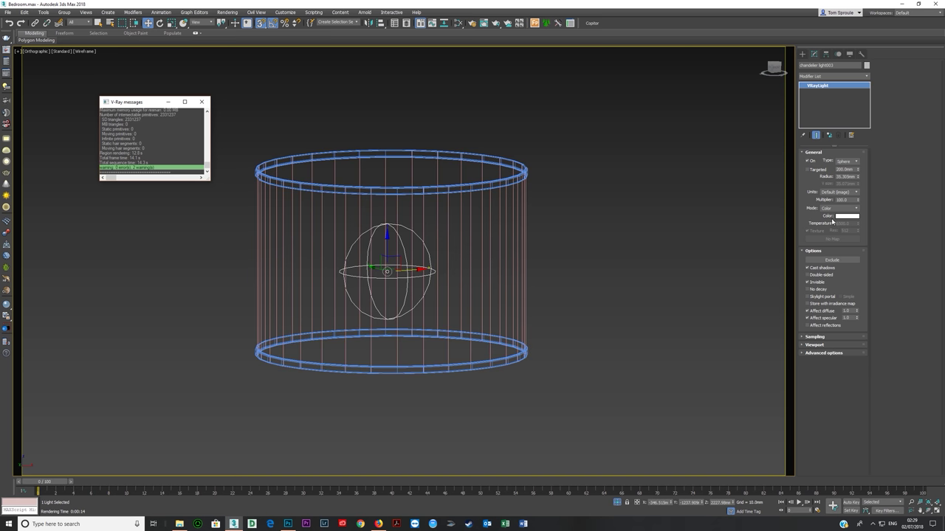
{"action": "double_click", "coordinate": [849, 199]}
{"action": "left_click", "coordinate": [617, 503]}
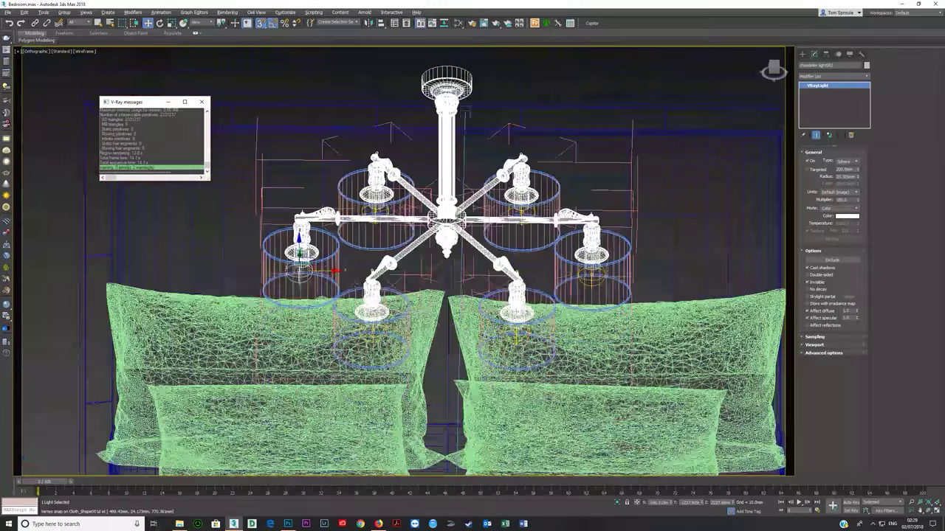
Return to the camera view in the four-viewport layout with default shading, and close the V-Ray messages window.
{"action": "key", "text": "c"}
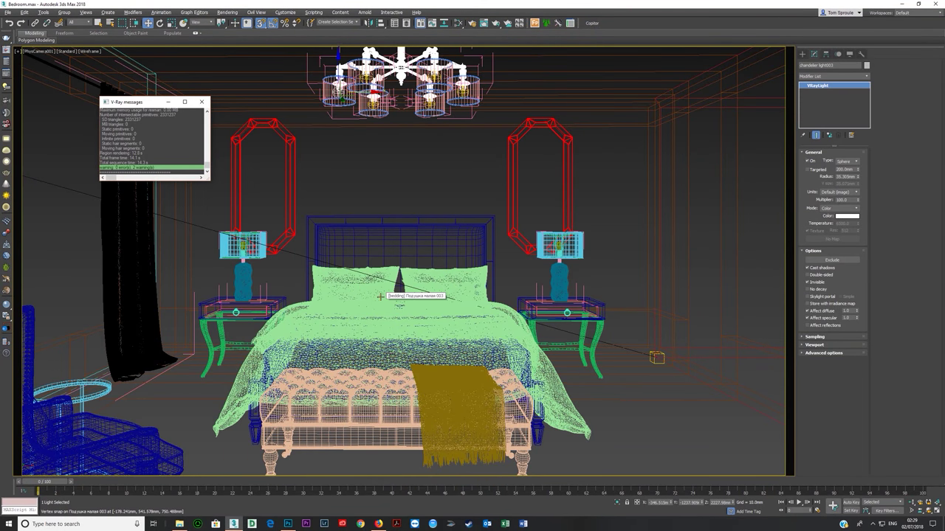
{"action": "key", "text": "alt+w"}
{"action": "right_click", "coordinate": [491, 363]}
{"action": "left_click", "coordinate": [470, 385]}
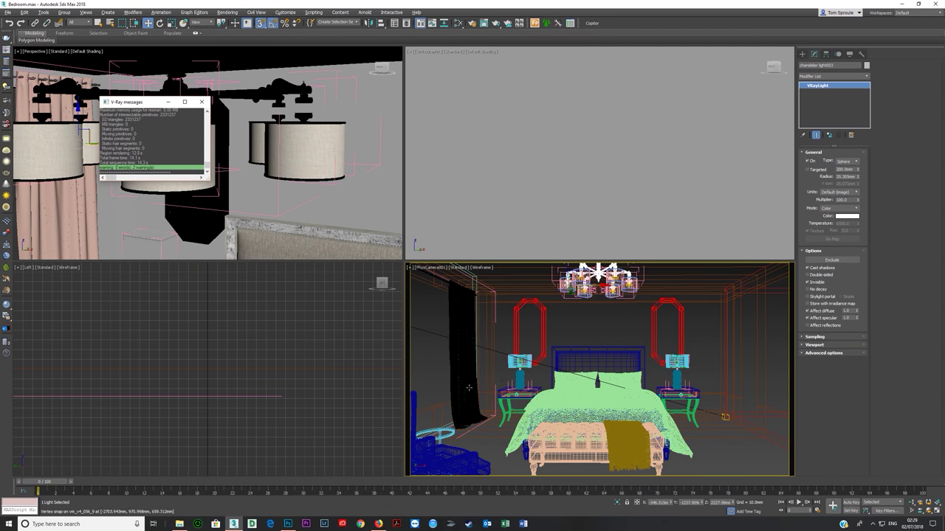
{"action": "key", "text": "F3"}
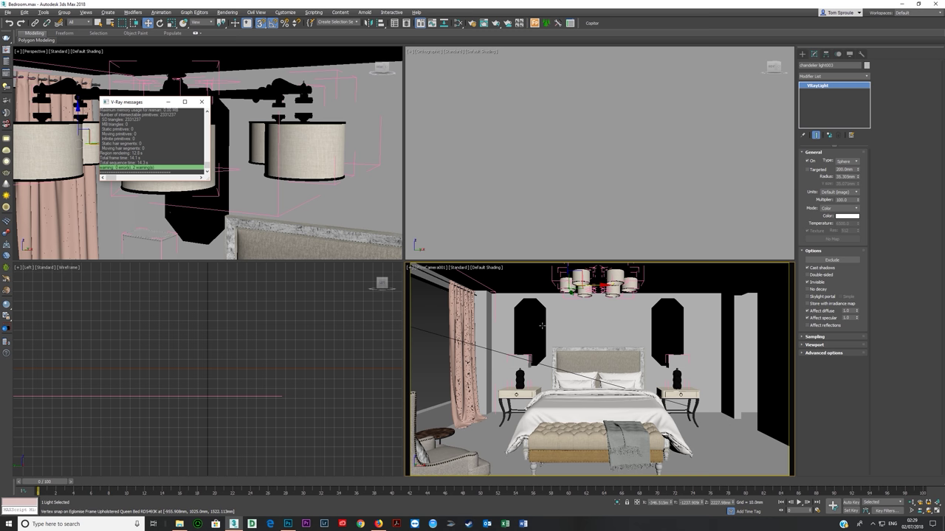
{"action": "left_click", "coordinate": [201, 102]}
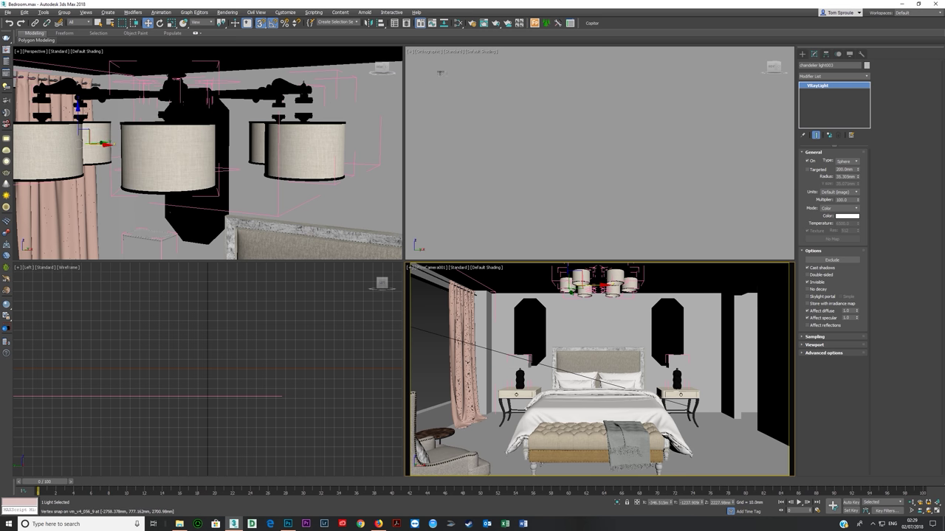
Open the Slate Material Editor, enlarge the front VRayMtl's preview, move its node clear of the back material, and show its parameters.
{"action": "left_click", "coordinate": [458, 23]}
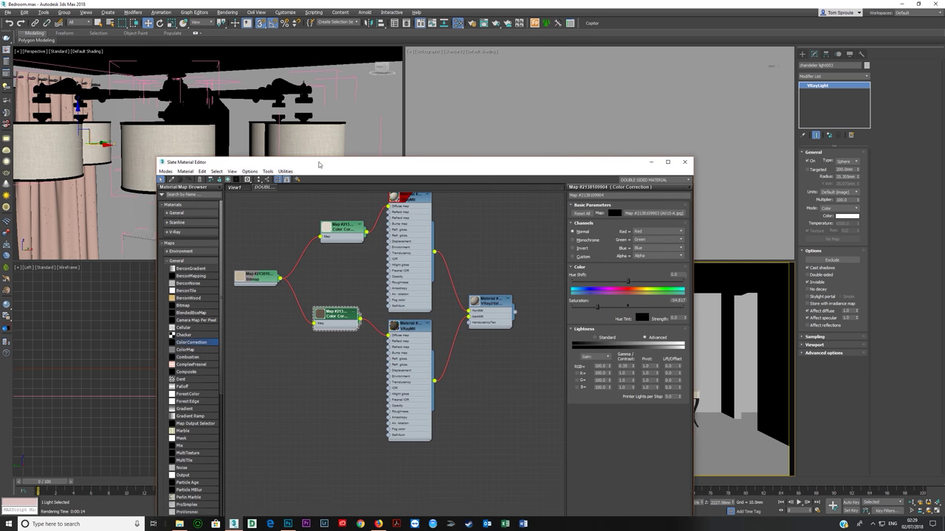
{"action": "scroll", "coordinate": [389, 232], "scroll_direction": "up", "scroll_amount": 3}
{"action": "double_click", "coordinate": [393, 228]}
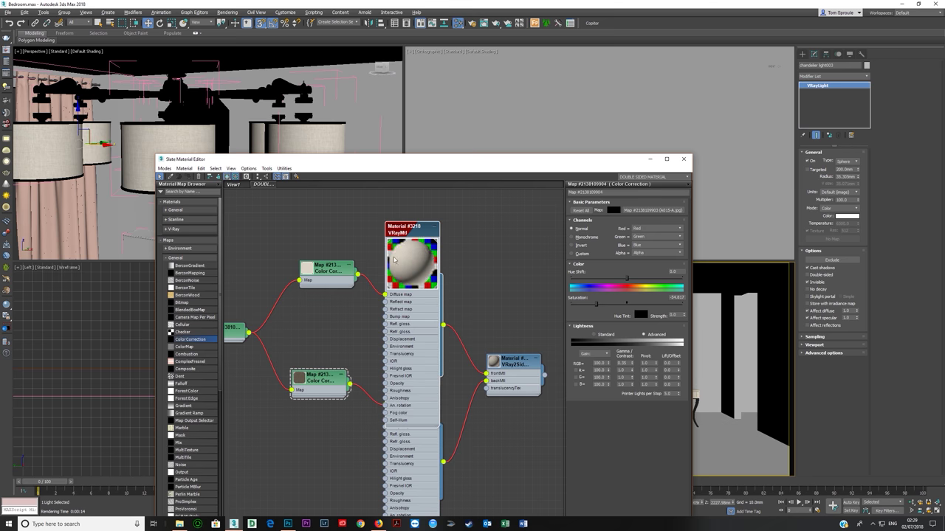
{"action": "left_click_drag", "start_coordinate": [395, 238], "coordinate": [393, 225]}
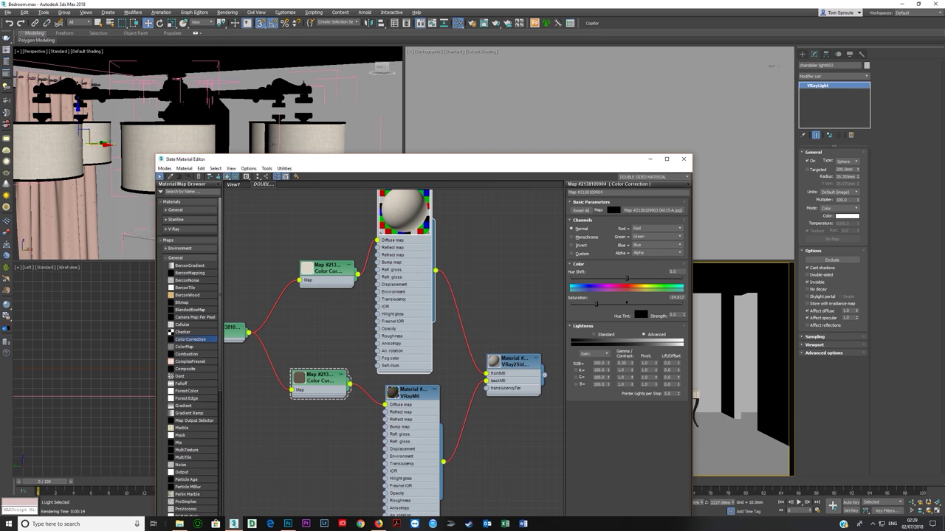
{"action": "double_click", "coordinate": [411, 277]}
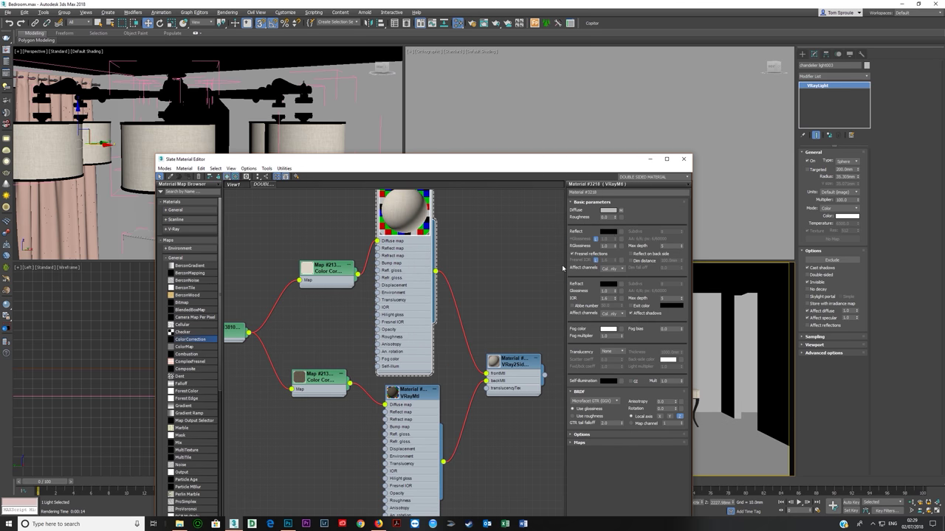
Give the front VRayMtl a dark grey reflection colour and a reflection glossiness of 0.5.
{"action": "left_click", "coordinate": [612, 232]}
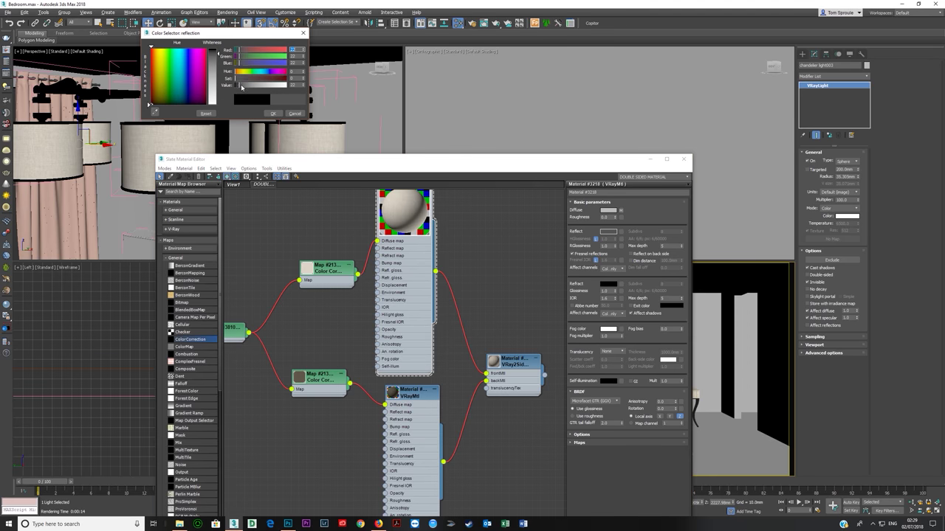
{"action": "left_click", "coordinate": [272, 113]}
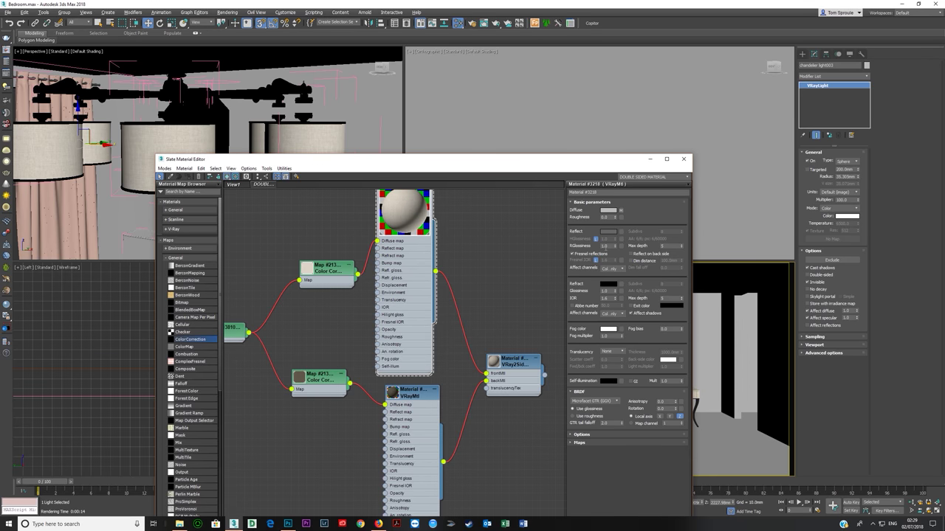
{"action": "left_click_drag", "start_coordinate": [606, 247], "coordinate": [599, 246]}
{"action": "type", "text": ".5"}
{"action": "key", "text": "Return"}
Set the front material's GTR tail falloff to 1.0 and brighten its reflection colour to a value of 77.
{"action": "double_click", "coordinate": [607, 423]}
{"action": "key", "text": "Return"}
{"action": "left_click", "coordinate": [608, 232]}
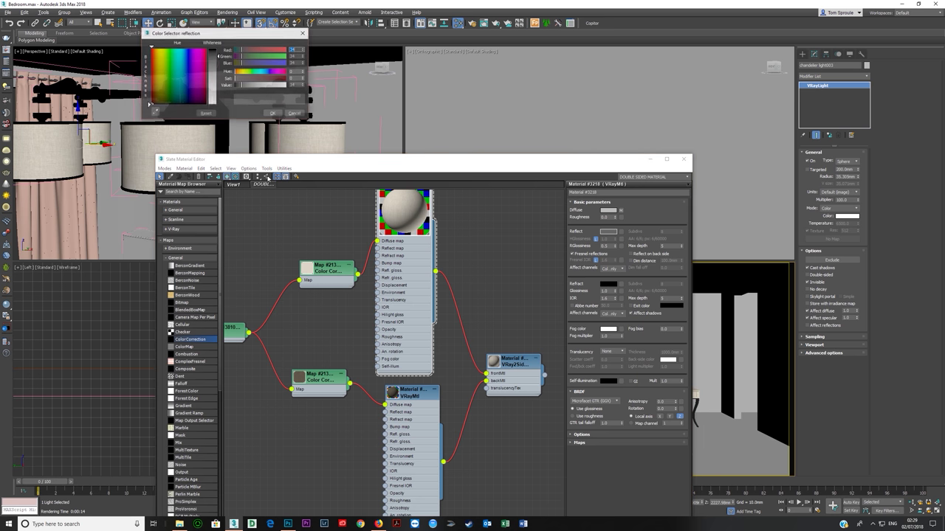
{"action": "left_click", "coordinate": [271, 113]}
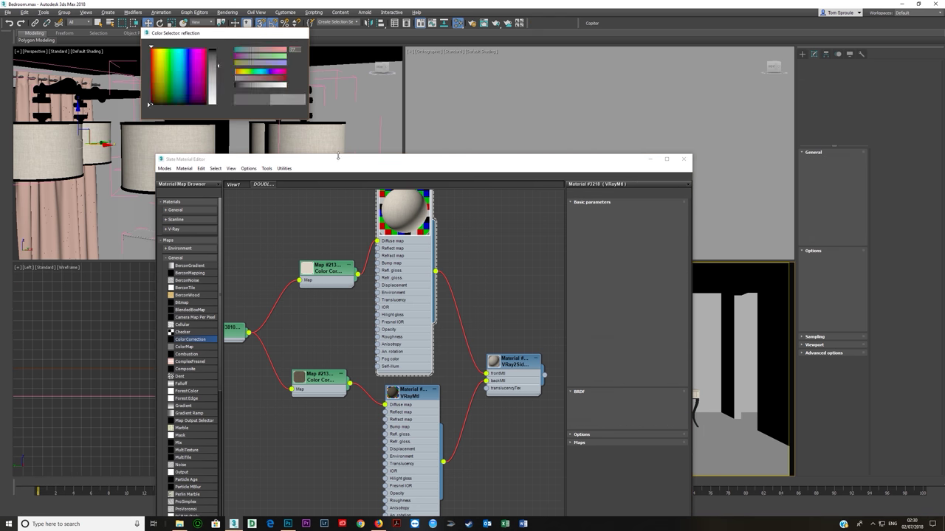
{"action": "scroll", "coordinate": [388, 265], "scroll_direction": "down", "scroll_amount": 1}
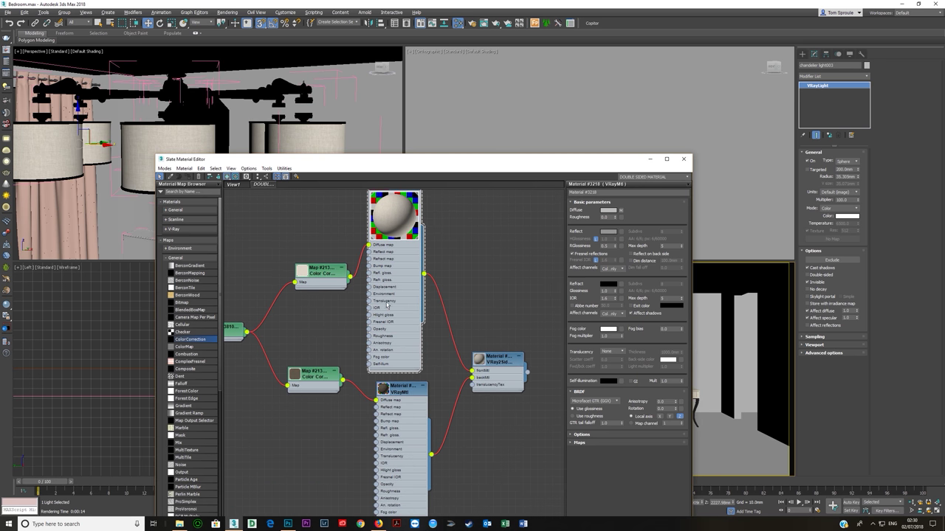
{"action": "middle_click_drag", "start_coordinate": [380, 271], "coordinate": [402, 263]}
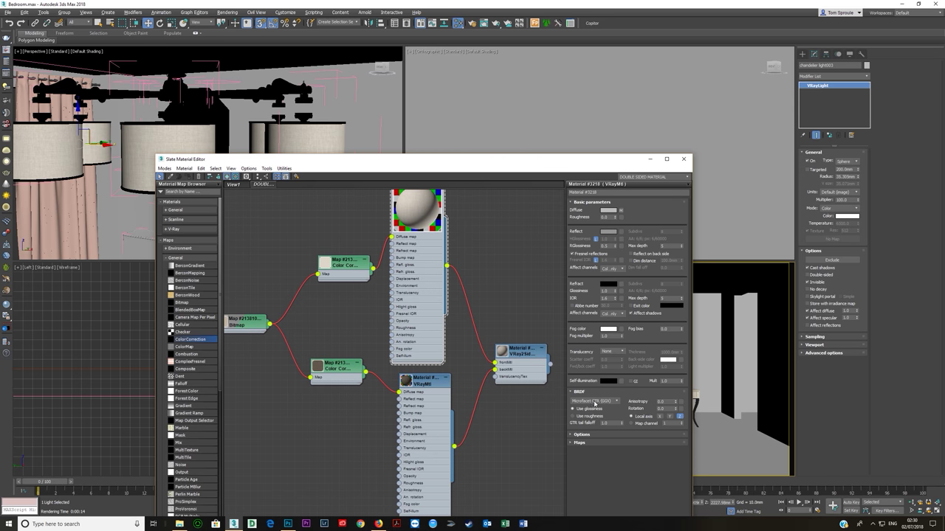
Set the front material's anisotropy to 0.4 and wire the fabric bitmap into its anisotropy rotation input.
{"action": "double_click", "coordinate": [661, 402]}
{"action": "scroll", "coordinate": [363, 329], "scroll_direction": "down", "scroll_amount": 1}
{"action": "left_click_drag", "start_coordinate": [270, 341], "coordinate": [384, 358]}
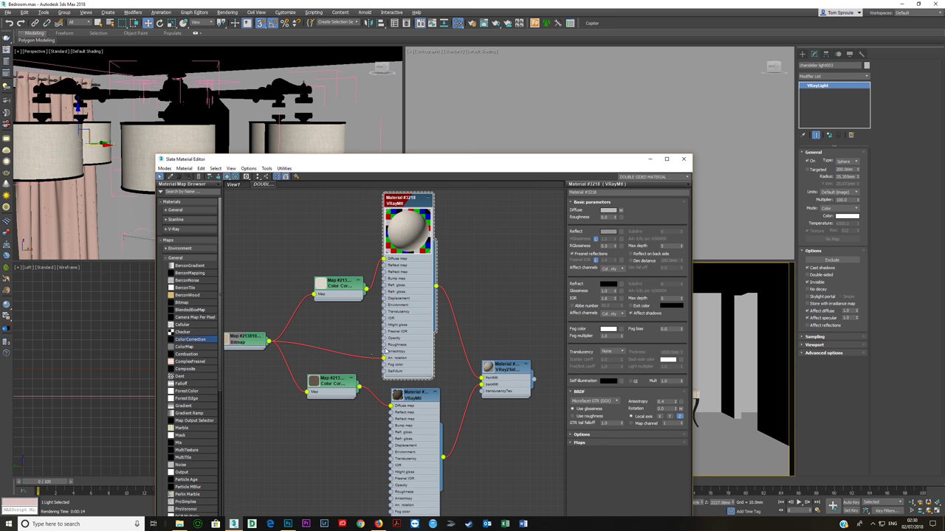
{"action": "middle_click_drag", "start_coordinate": [352, 347], "coordinate": [419, 365]}
{"action": "middle_click_drag", "start_coordinate": [554, 378], "coordinate": [526, 380]}
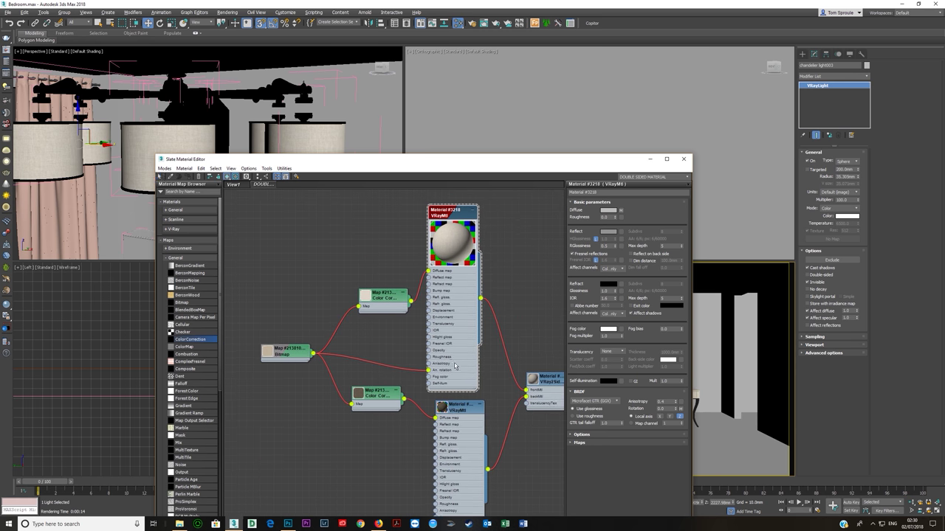
Try a reflection glossiness of 1.0 with a near-white reflection colour on the front VRayMtl, and revert both.
{"action": "scroll", "coordinate": [467, 258], "scroll_direction": "up", "scroll_amount": 4}
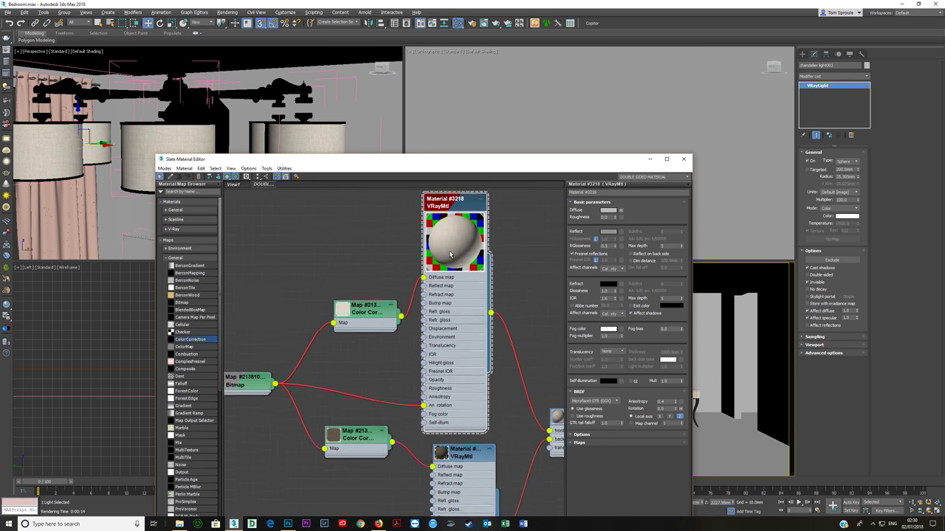
{"action": "left_click", "coordinate": [608, 232]}
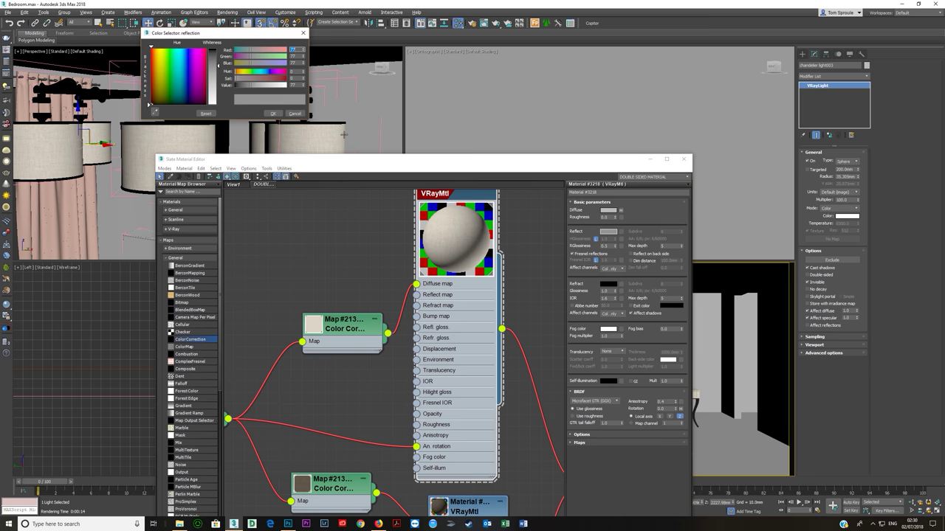
{"action": "key", "text": "Escape"}
{"action": "double_click", "coordinate": [610, 246]}
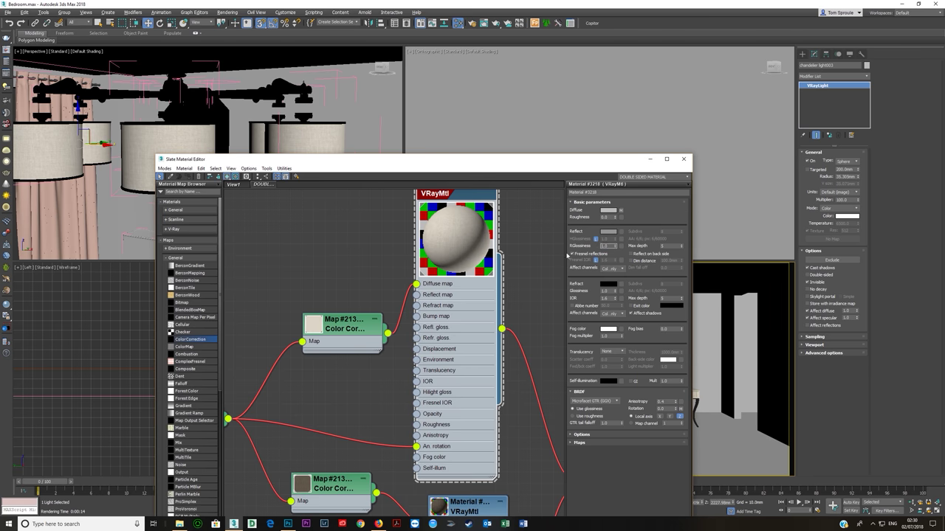
{"action": "type", "text": "1"}
{"action": "key", "text": "Tab"}
{"action": "left_click", "coordinate": [609, 234]}
{"action": "left_click", "coordinate": [282, 86]}
{"action": "left_click", "coordinate": [271, 114]}
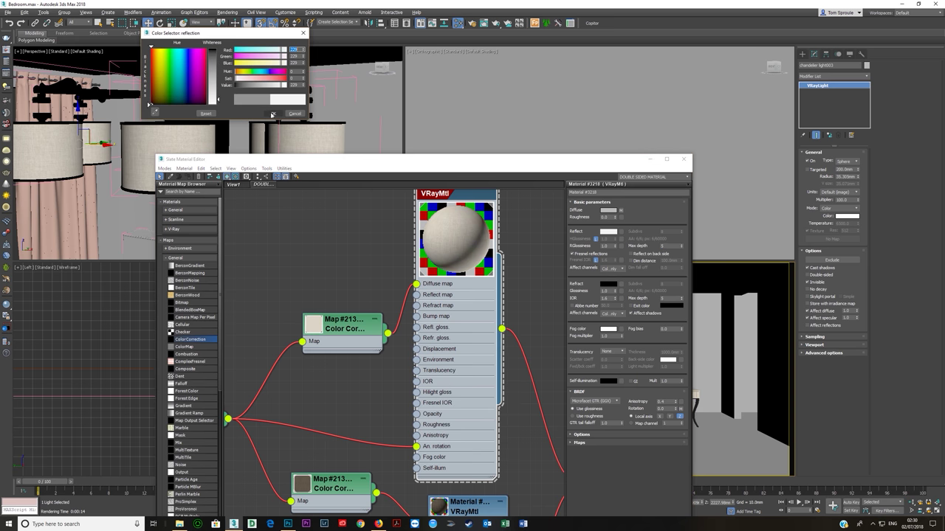
{"action": "left_click", "coordinate": [271, 113]}
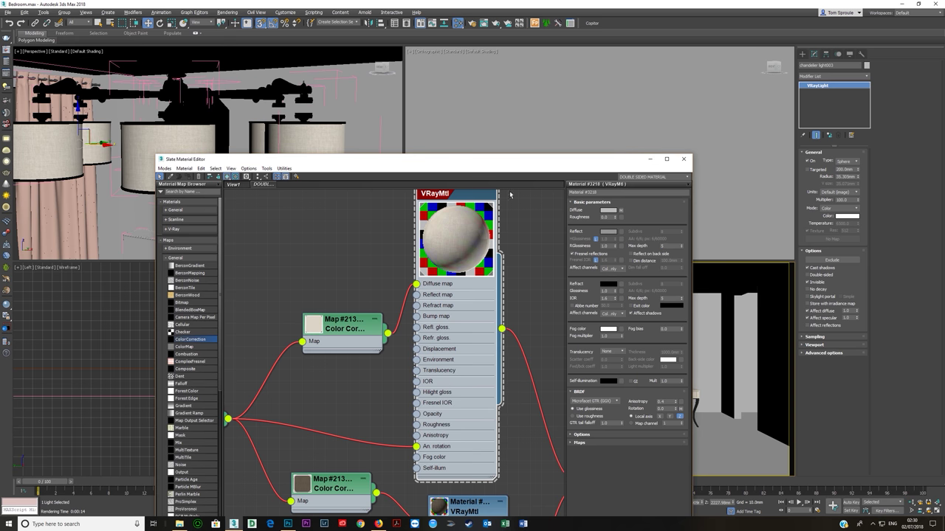
{"action": "left_click_drag", "start_coordinate": [619, 245], "coordinate": [617, 250]}
Duplicate the front VRayMtl and wire the copy into the backMtl input of the VRay2SidedMtl.
{"action": "scroll", "coordinate": [417, 221], "scroll_direction": "down", "scroll_amount": 4}
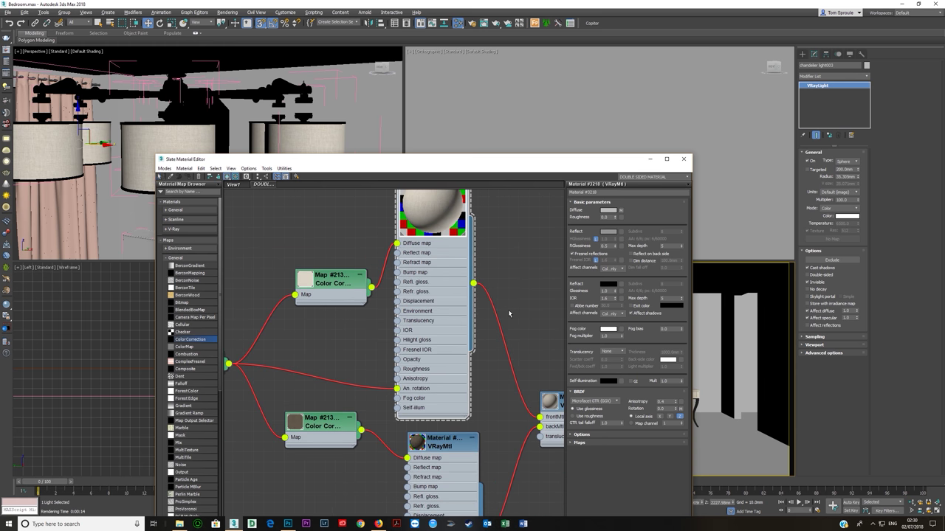
{"action": "scroll", "coordinate": [461, 323], "scroll_direction": "down", "scroll_amount": 4}
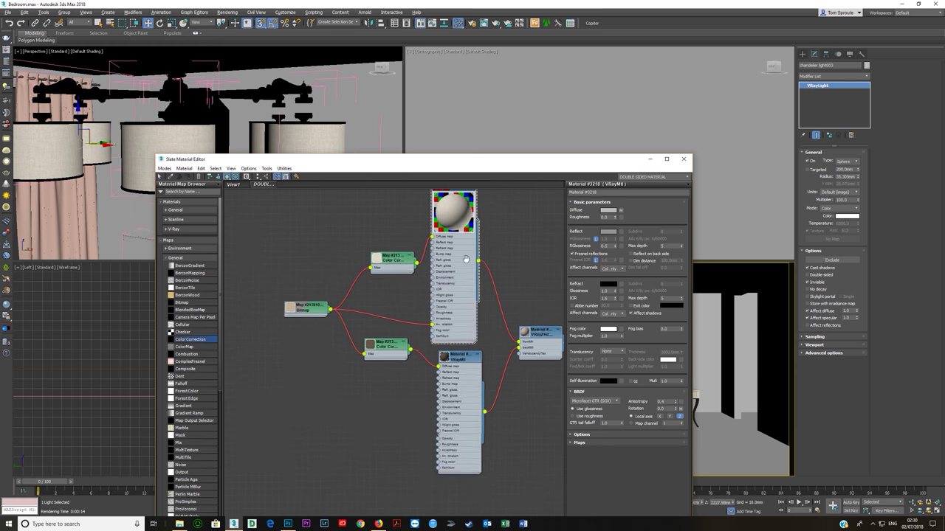
{"action": "scroll", "coordinate": [449, 282], "scroll_direction": "down", "scroll_amount": 2}
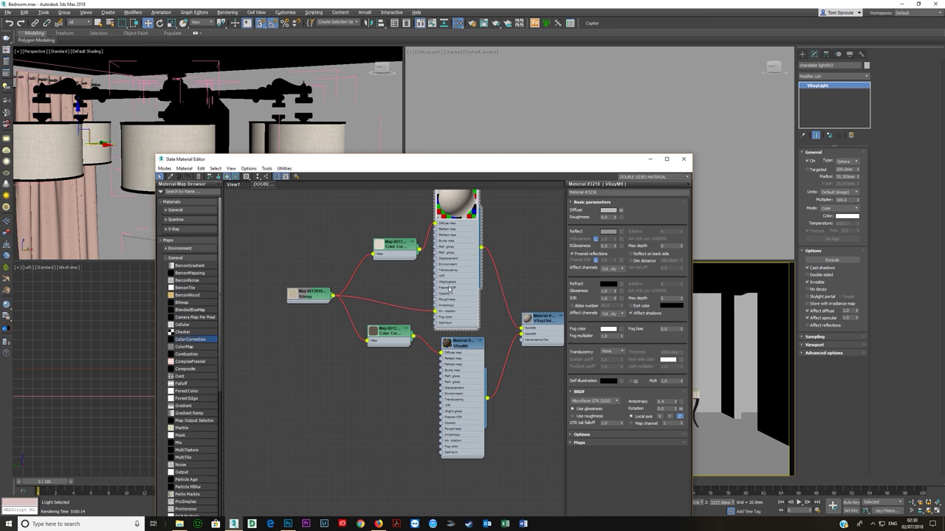
{"action": "left_click_drag", "start_coordinate": [452, 275], "coordinate": [522, 333], "text": "shift"}
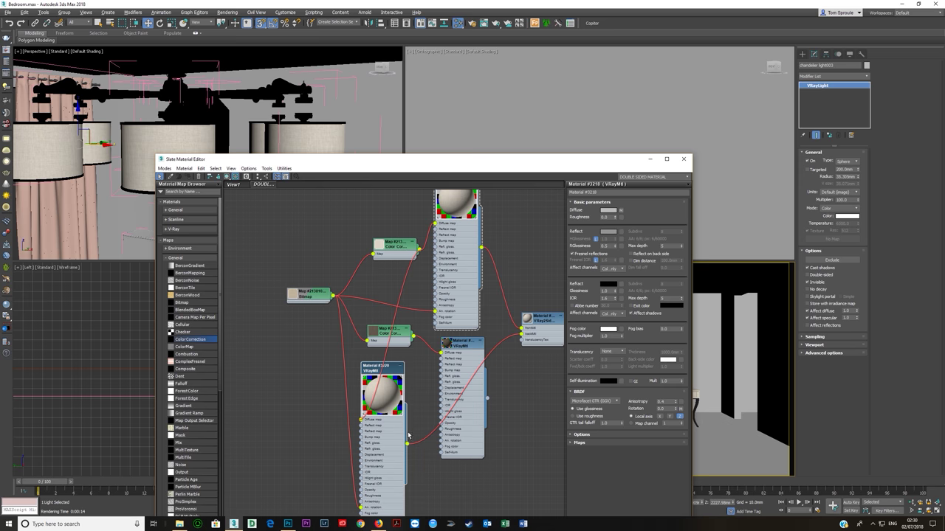
Wire the dark Color Correction into the copied material's diffuse map, and delete the old back VRayMtl.
{"action": "left_click_drag", "start_coordinate": [376, 423], "coordinate": [493, 398]}
{"action": "left_click_drag", "start_coordinate": [414, 336], "coordinate": [478, 395]}
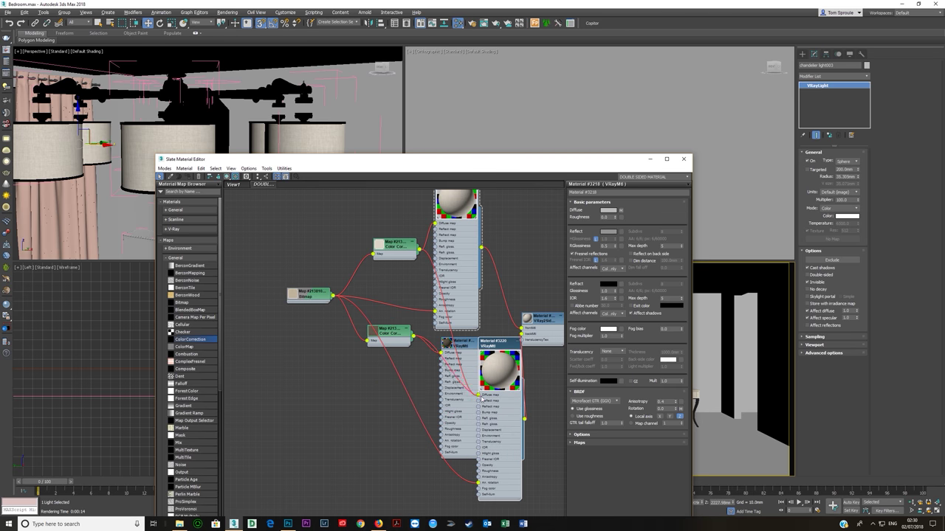
{"action": "left_click_drag", "start_coordinate": [461, 356], "coordinate": [321, 397]}
{"action": "key", "text": "Delete"}
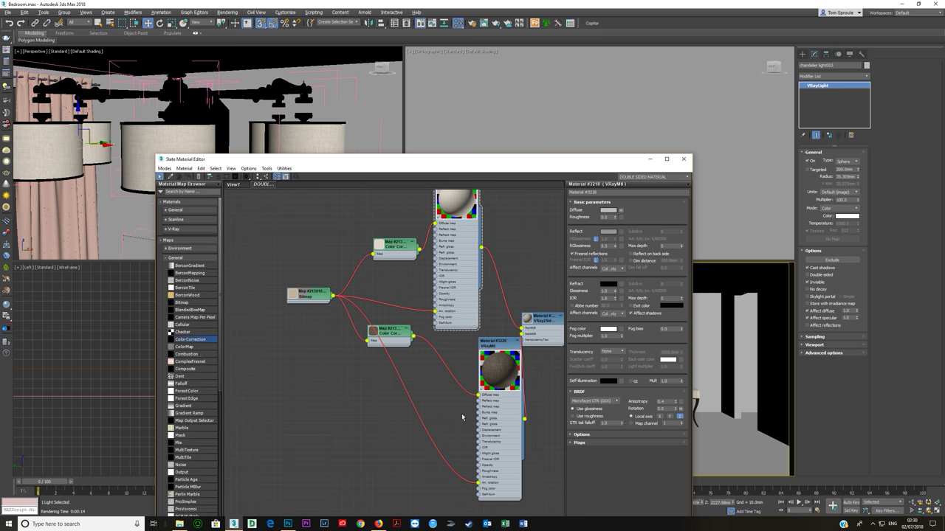
Tidy the node layout by spacing out the new back VRayMtl, both Color Correction maps and the fabric bitmap.
{"action": "left_click_drag", "start_coordinate": [502, 427], "coordinate": [445, 424]}
{"action": "left_click_drag", "start_coordinate": [390, 342], "coordinate": [378, 348]}
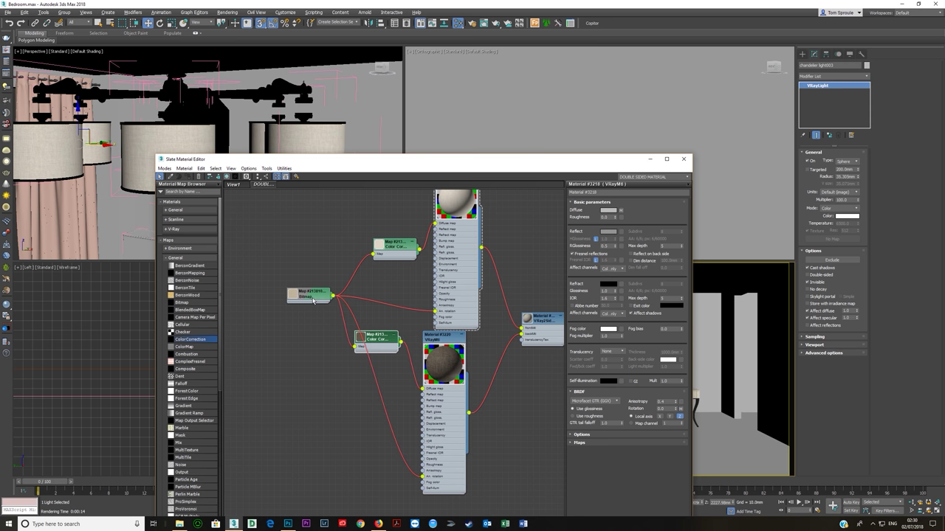
{"action": "left_click_drag", "start_coordinate": [314, 297], "coordinate": [289, 297]}
{"action": "scroll", "coordinate": [352, 321], "scroll_direction": "up", "scroll_amount": 2}
{"action": "middle_click_drag", "start_coordinate": [353, 321], "coordinate": [346, 388]}
{"action": "scroll", "coordinate": [394, 356], "scroll_direction": "up", "scroll_amount": 1}
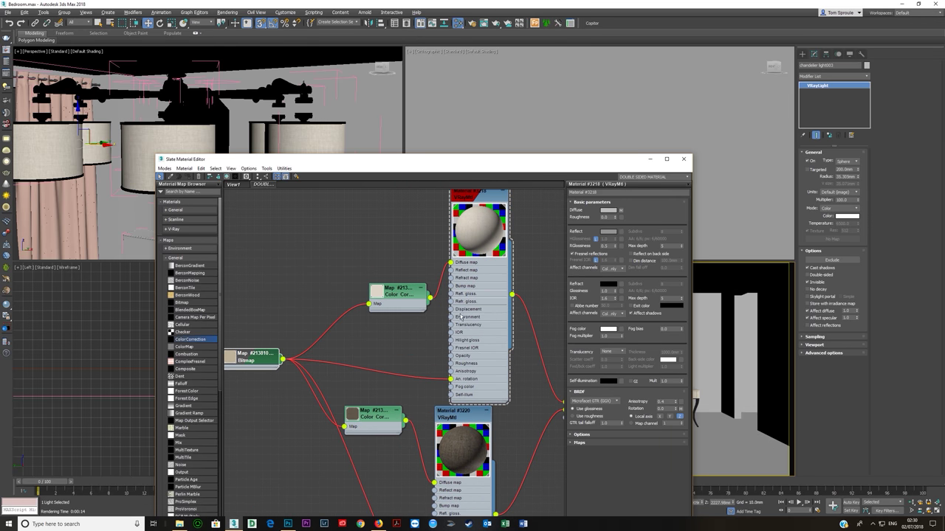
{"action": "left_click_drag", "start_coordinate": [405, 289], "coordinate": [380, 257]}
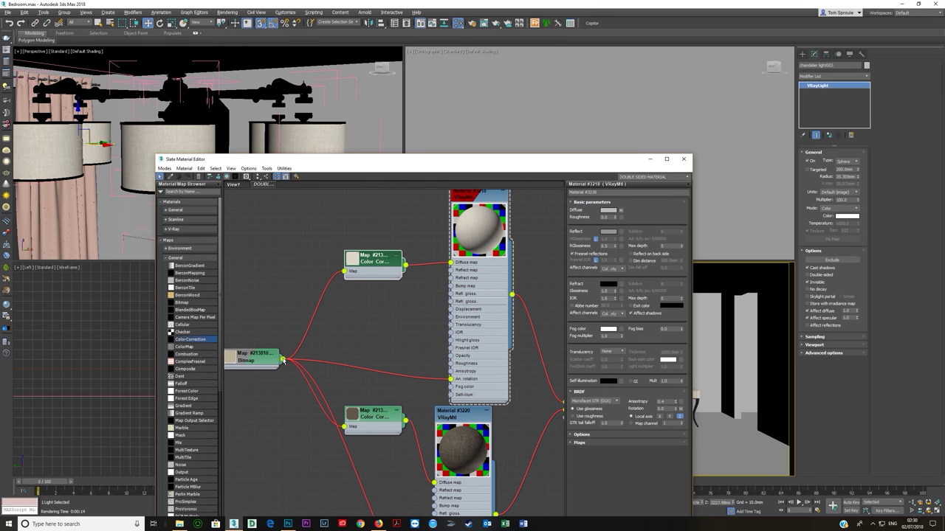
Wire the fabric bitmap into the front VRayMtl's bump map and set that material's bump amount to 2.
{"action": "left_click_drag", "start_coordinate": [282, 359], "coordinate": [450, 285]}
{"action": "left_click_drag", "start_coordinate": [451, 287], "coordinate": [370, 347]}
{"action": "middle_click_drag", "start_coordinate": [381, 334], "coordinate": [335, 331]}
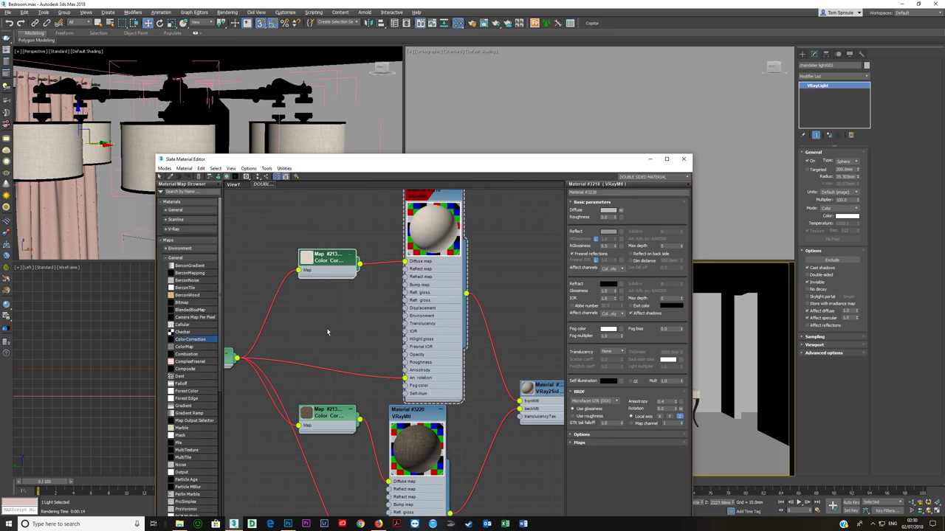
{"action": "scroll", "coordinate": [386, 296], "scroll_direction": "up", "scroll_amount": 2}
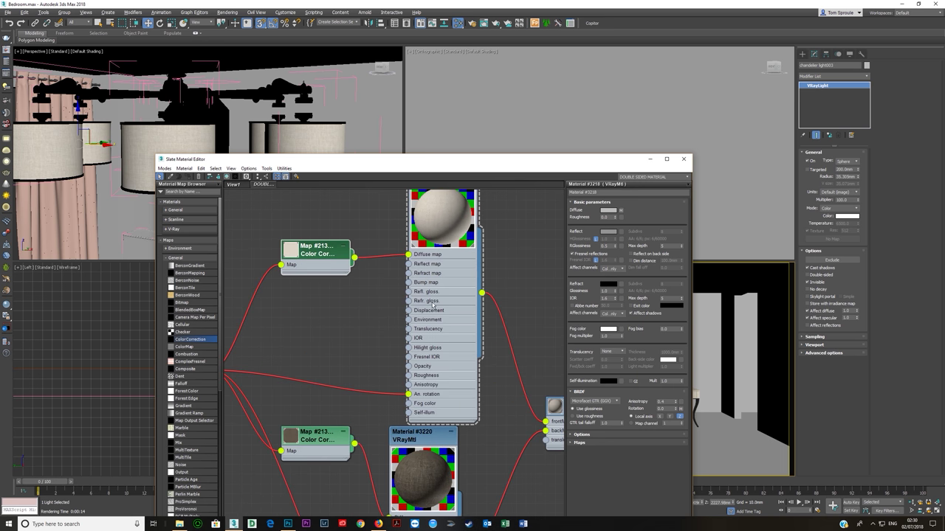
{"action": "left_click", "coordinate": [588, 443]}
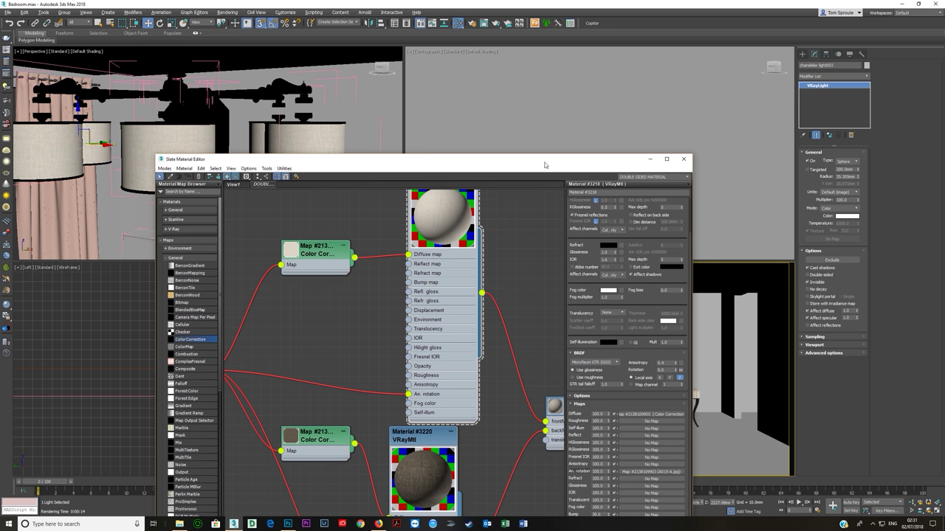
{"action": "left_click_drag", "start_coordinate": [545, 164], "coordinate": [554, 68]}
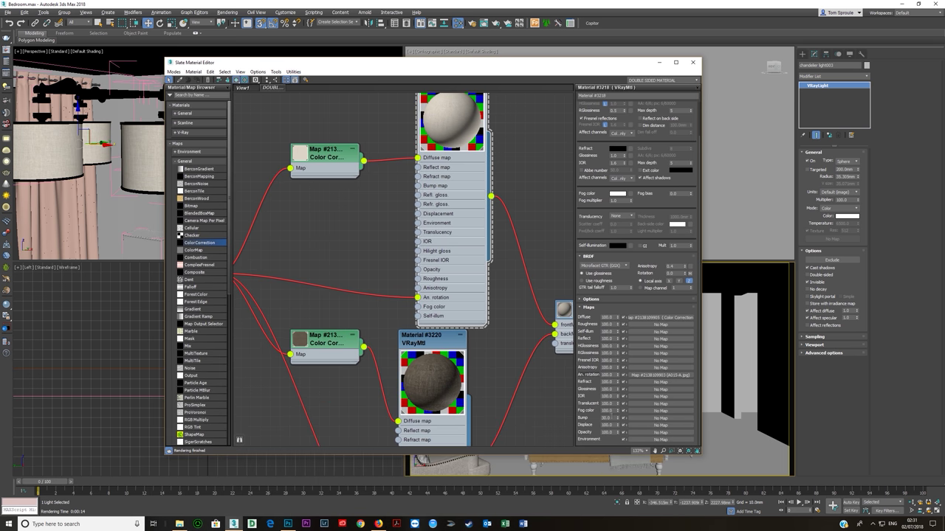
{"action": "middle_click_drag", "start_coordinate": [384, 264], "coordinate": [446, 262]}
{"action": "scroll", "coordinate": [446, 261], "scroll_direction": "down", "scroll_amount": 1}
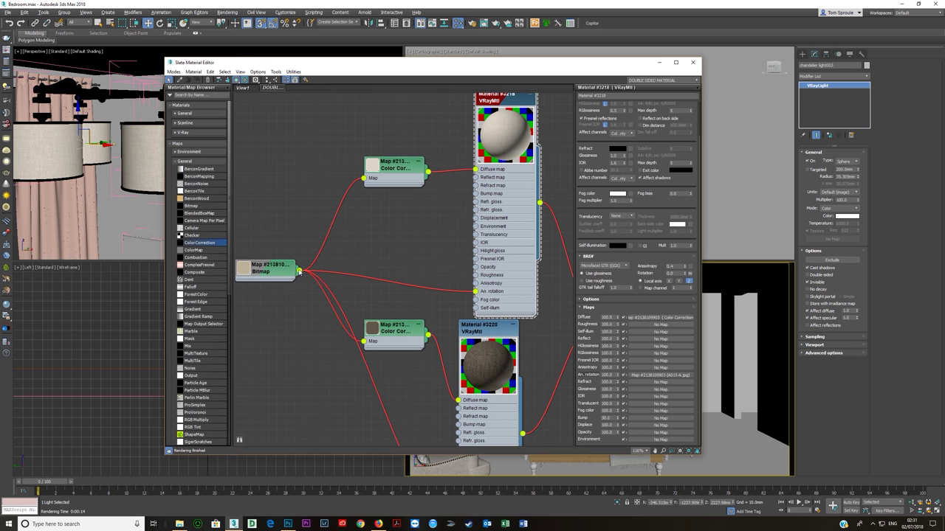
{"action": "left_click_drag", "start_coordinate": [299, 271], "coordinate": [476, 194]}
{"action": "left_click_drag", "start_coordinate": [613, 419], "coordinate": [596, 420]}
{"action": "type", "text": "2"}
{"action": "key", "text": "Return"}
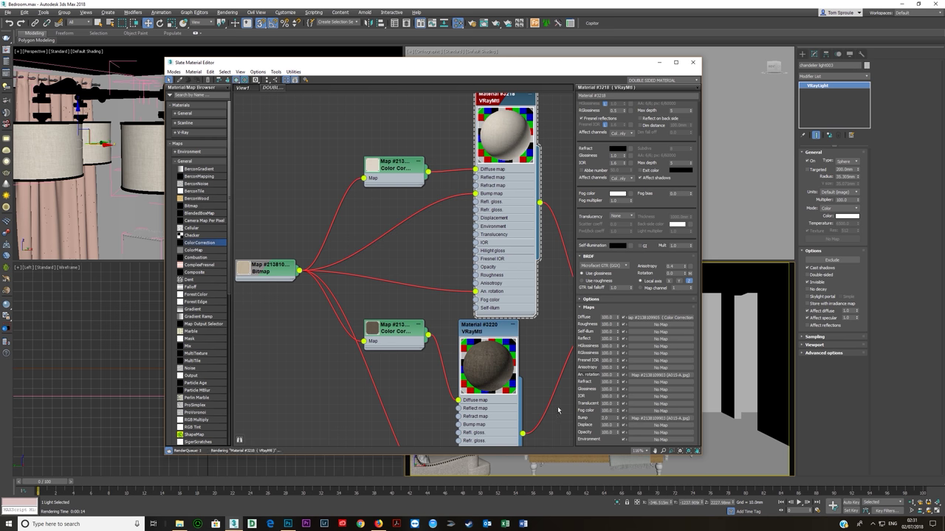
Wire the same fabric bitmap into the back VRayMtl's bump map and set its bump amount to 2.
{"action": "middle_click_drag", "start_coordinate": [304, 273], "coordinate": [288, 178]}
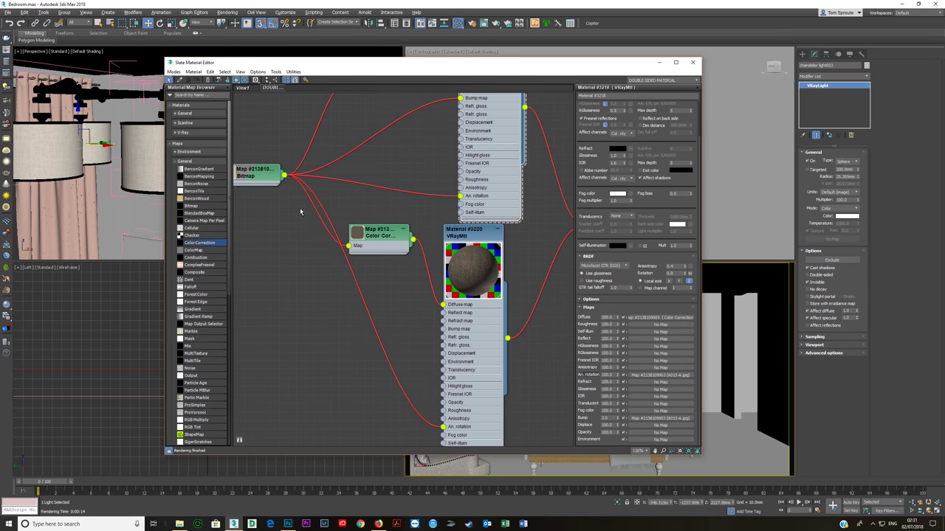
{"action": "left_click_drag", "start_coordinate": [284, 175], "coordinate": [444, 329]}
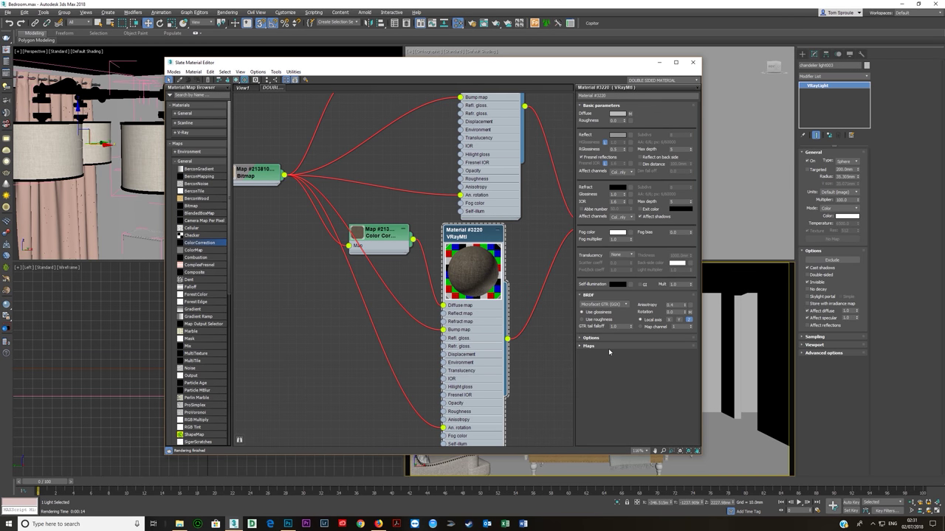
{"action": "left_click", "coordinate": [588, 346]}
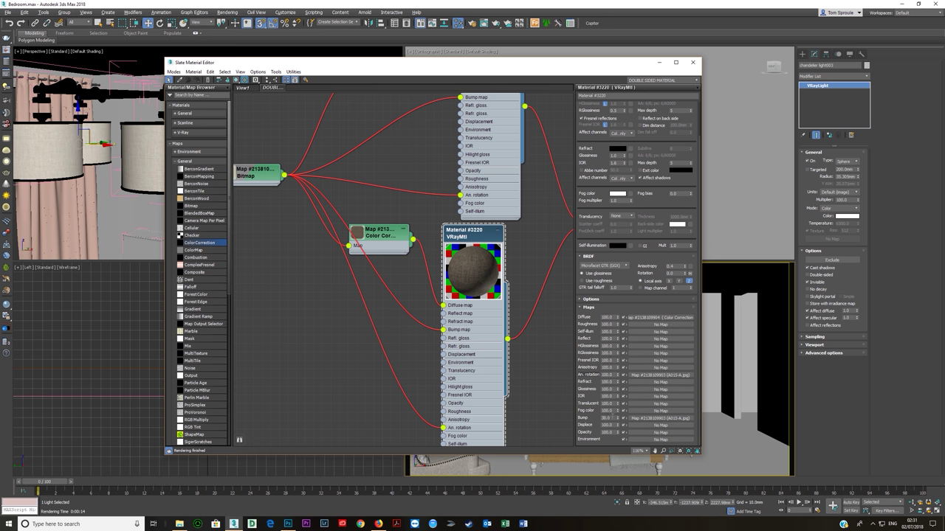
{"action": "left_click_drag", "start_coordinate": [612, 417], "coordinate": [592, 421]}
{"action": "type", "text": "2"}
{"action": "key", "text": "Return"}
Collapse the large previews of the front and back VRayMtl nodes and regroup them with their Color Correction maps.
{"action": "middle_click_drag", "start_coordinate": [471, 270], "coordinate": [469, 357]}
{"action": "scroll", "coordinate": [444, 303], "scroll_direction": "down", "scroll_amount": 1}
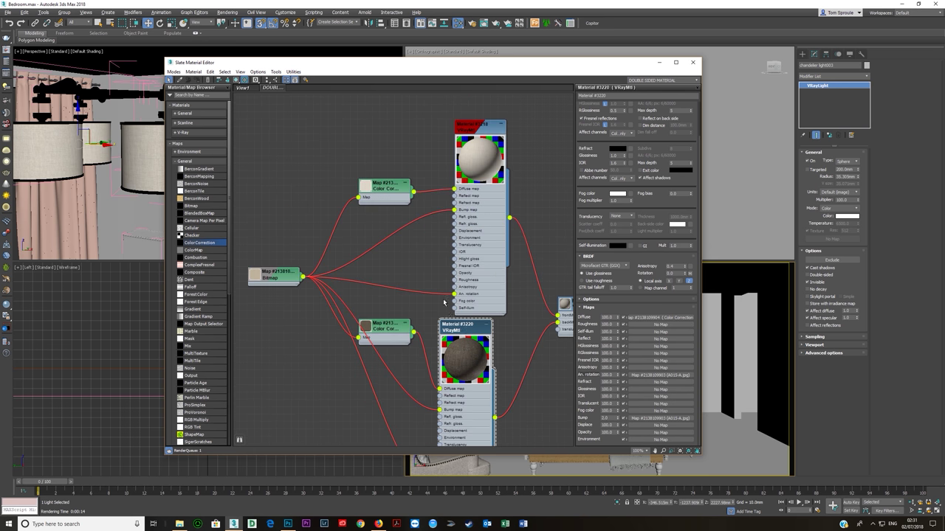
{"action": "scroll", "coordinate": [445, 302], "scroll_direction": "down", "scroll_amount": 1}
{"action": "scroll", "coordinate": [478, 270], "scroll_direction": "down", "scroll_amount": 1}
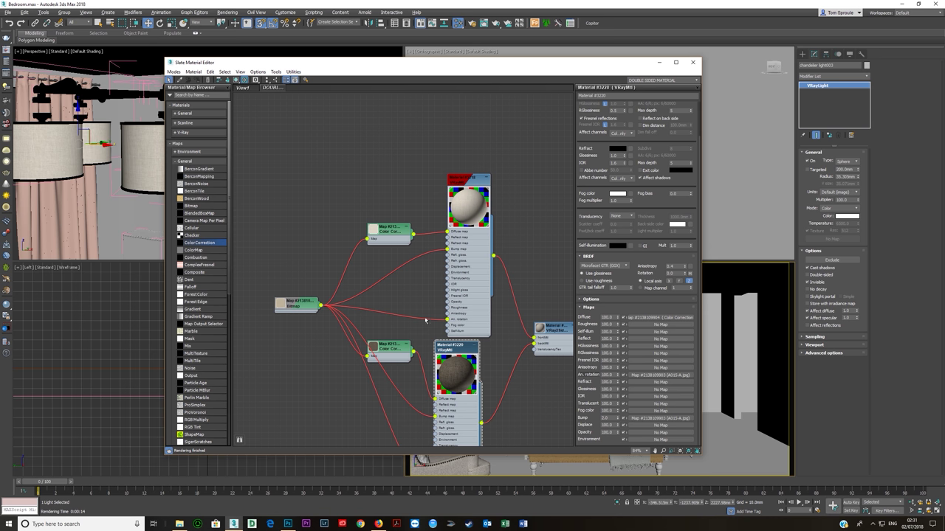
{"action": "scroll", "coordinate": [450, 246], "scroll_direction": "down", "scroll_amount": 3}
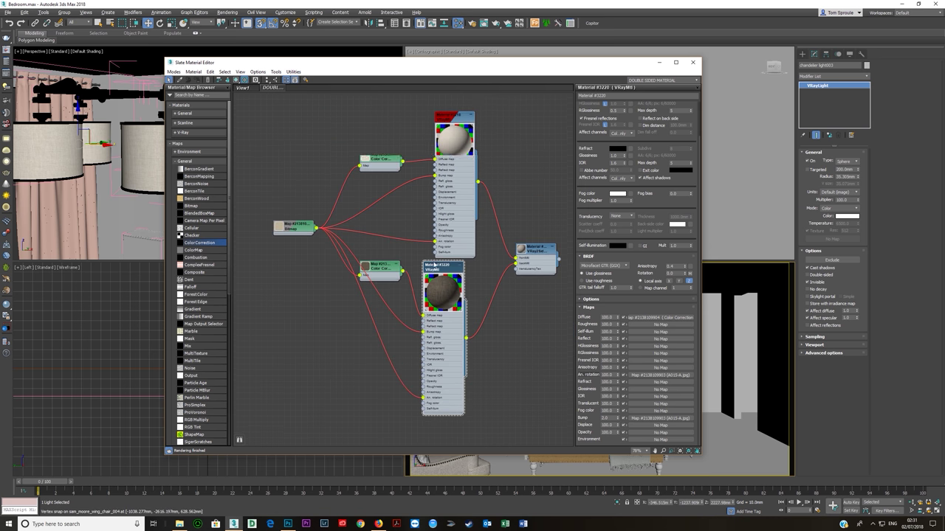
{"action": "middle_click_drag", "start_coordinate": [439, 278], "coordinate": [437, 279]}
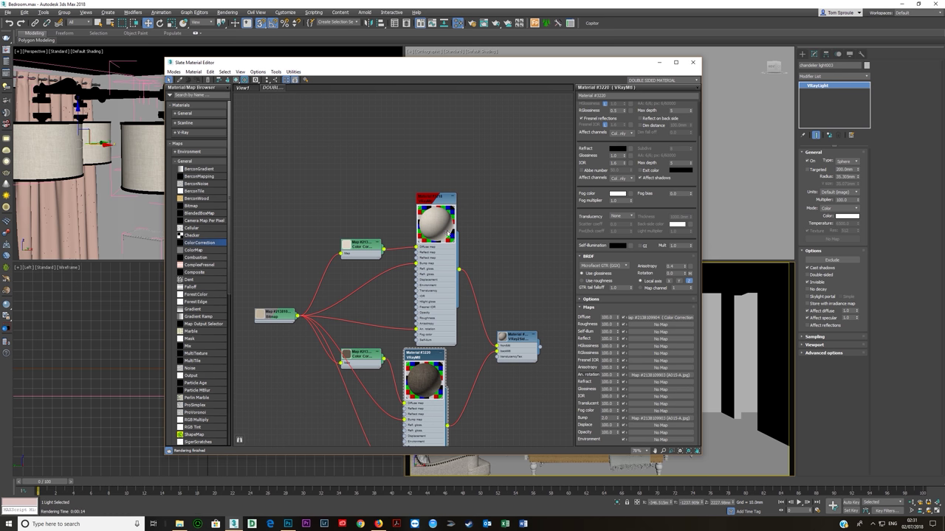
{"action": "left_click_drag", "start_coordinate": [427, 222], "coordinate": [414, 216]}
{"action": "double_click", "coordinate": [414, 217]}
{"action": "double_click", "coordinate": [435, 379]}
{"action": "left_click_drag", "start_coordinate": [430, 356], "coordinate": [429, 327]}
{"action": "left_click", "coordinate": [366, 356]}
{"action": "left_click_drag", "start_coordinate": [367, 356], "coordinate": [366, 326]}
{"action": "left_click_drag", "start_coordinate": [356, 244], "coordinate": [344, 220]}
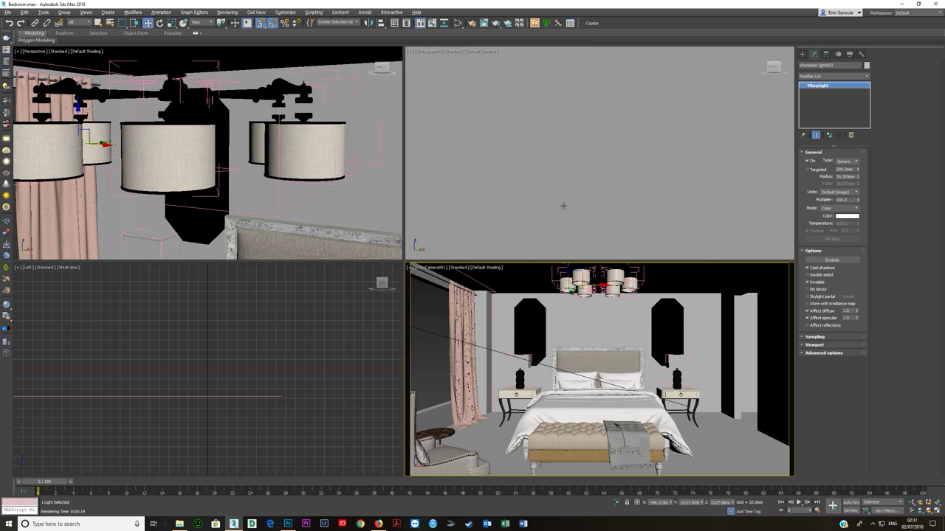
Render the chandelier region from the camera view and examine the bumped lampshade fabric up close.
{"action": "left_click", "coordinate": [692, 62]}
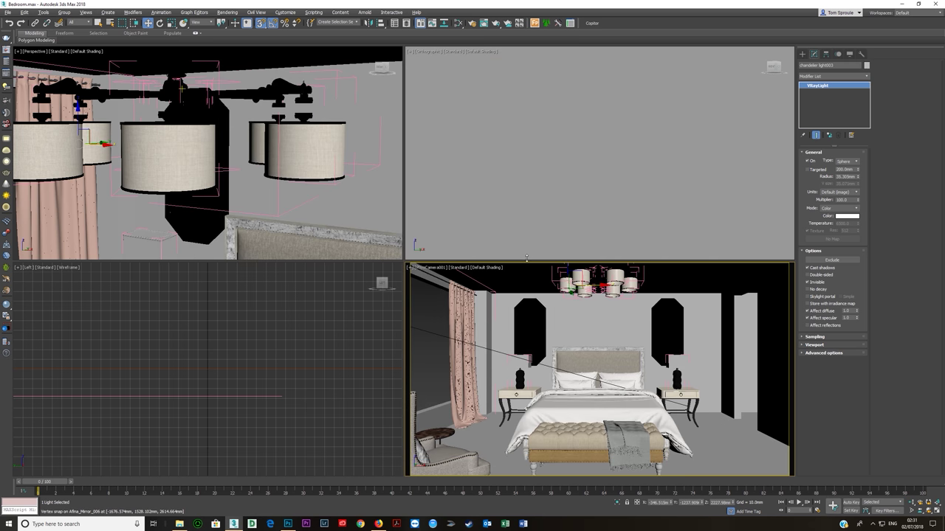
{"action": "left_click", "coordinate": [471, 25]}
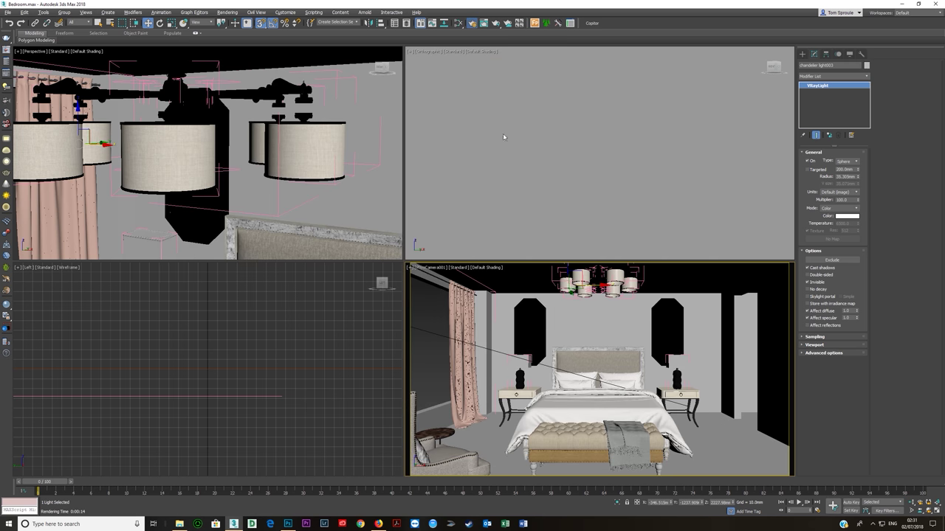
{"action": "left_click", "coordinate": [7, 53]}
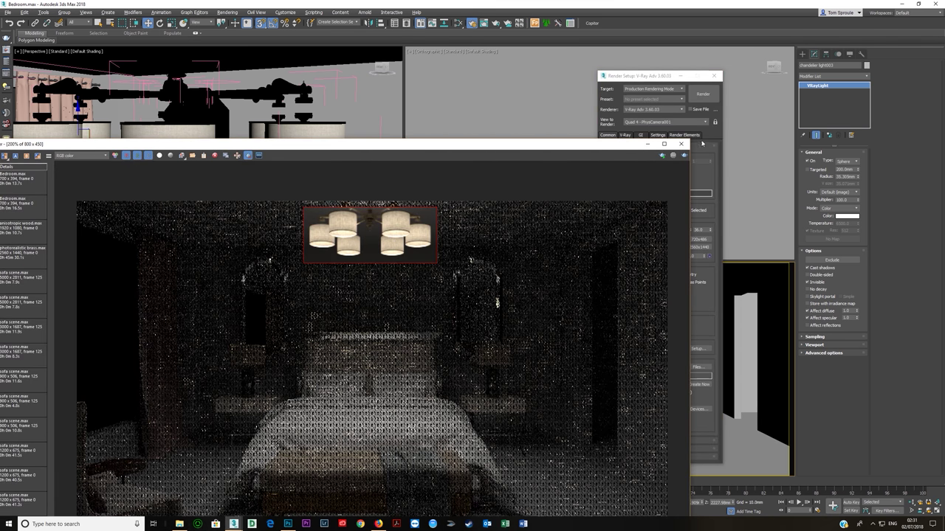
{"action": "left_click", "coordinate": [703, 96]}
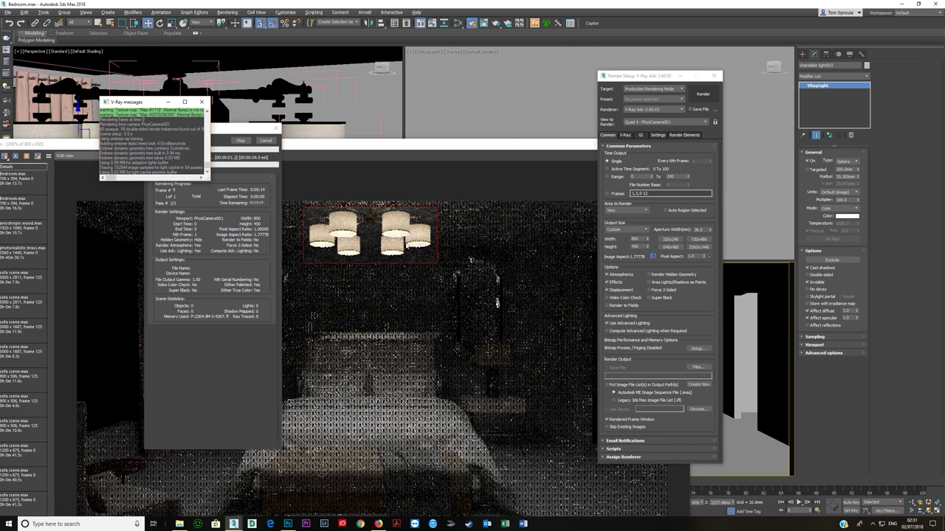
{"action": "scroll", "coordinate": [402, 229], "scroll_direction": "up", "scroll_amount": 2}
{"action": "scroll", "coordinate": [398, 225], "scroll_direction": "down", "scroll_amount": 1}
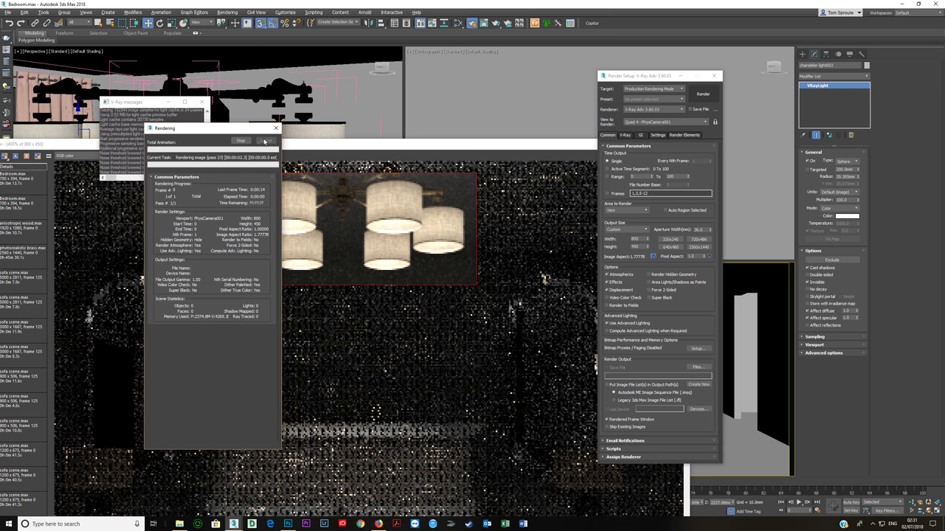
{"action": "left_click", "coordinate": [202, 102]}
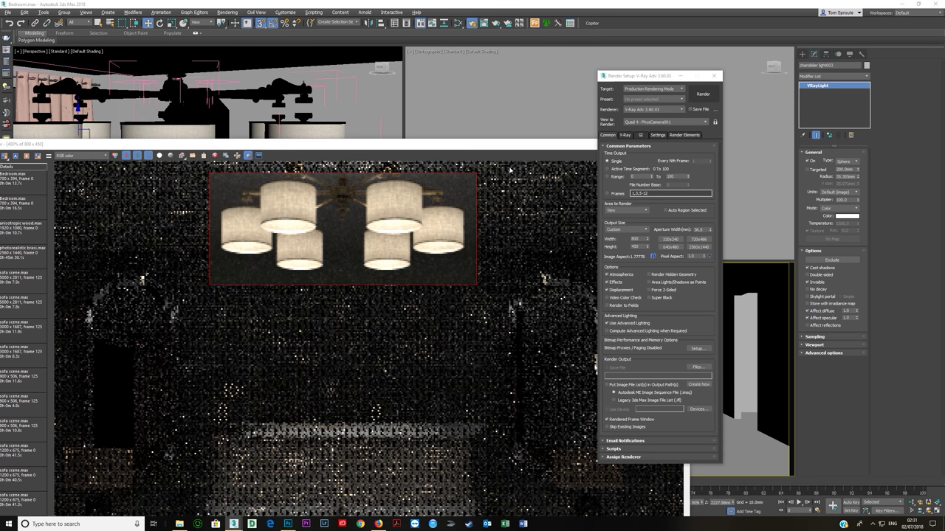
{"action": "key", "text": "F10"}
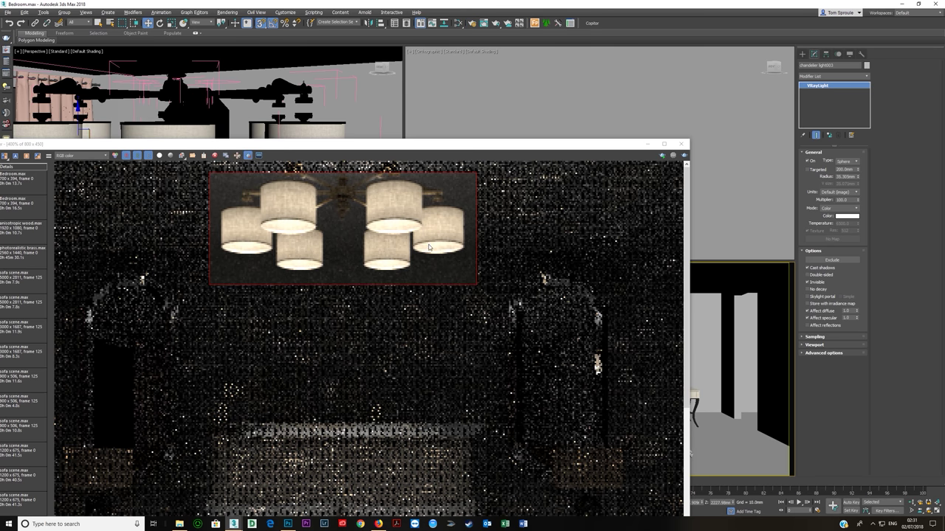
Display the VRay2SidedMtl's parameters in the Slate Material Editor and straighten the fabric bitmap and dark Color Correction nodes.
{"action": "left_click", "coordinate": [458, 24]}
{"action": "middle_click_drag", "start_coordinate": [448, 336], "coordinate": [406, 294]}
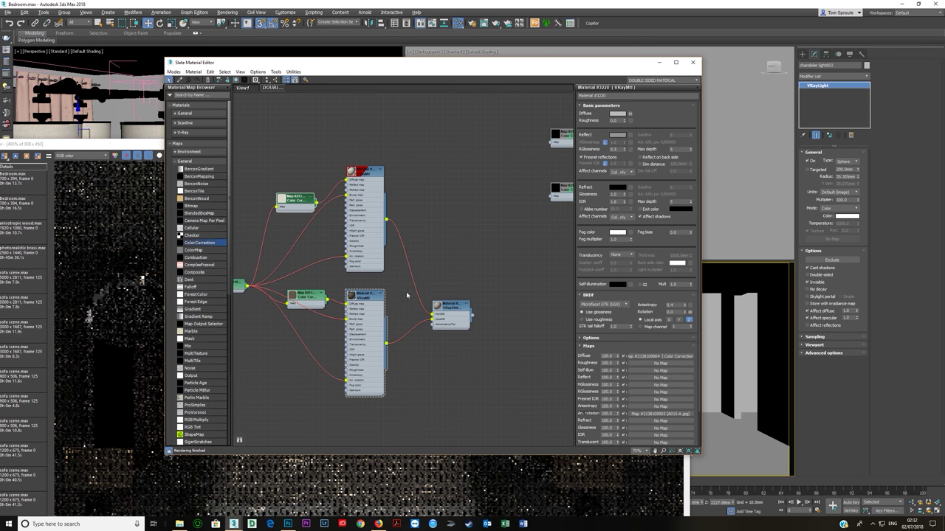
{"action": "left_click", "coordinate": [449, 318]}
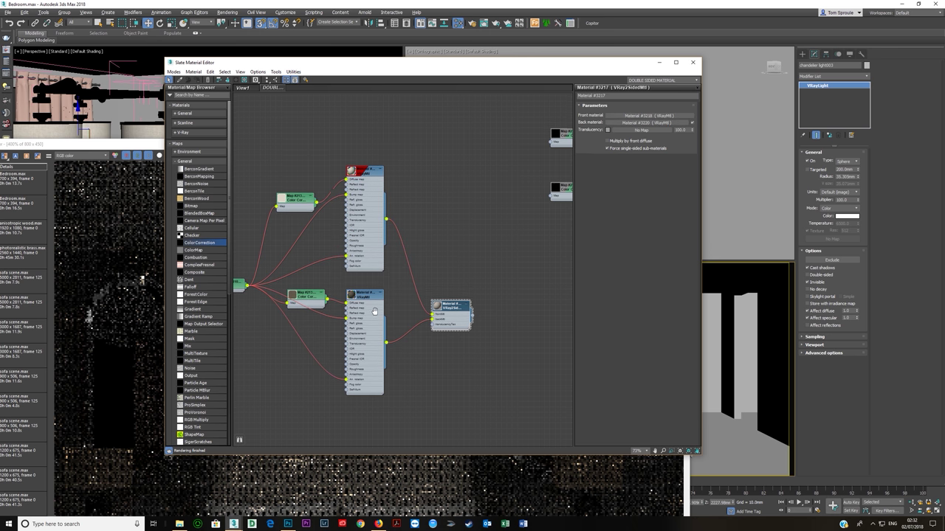
{"action": "middle_click_drag", "start_coordinate": [368, 310], "coordinate": [405, 299]}
{"action": "left_click_drag", "start_coordinate": [406, 298], "coordinate": [406, 296]}
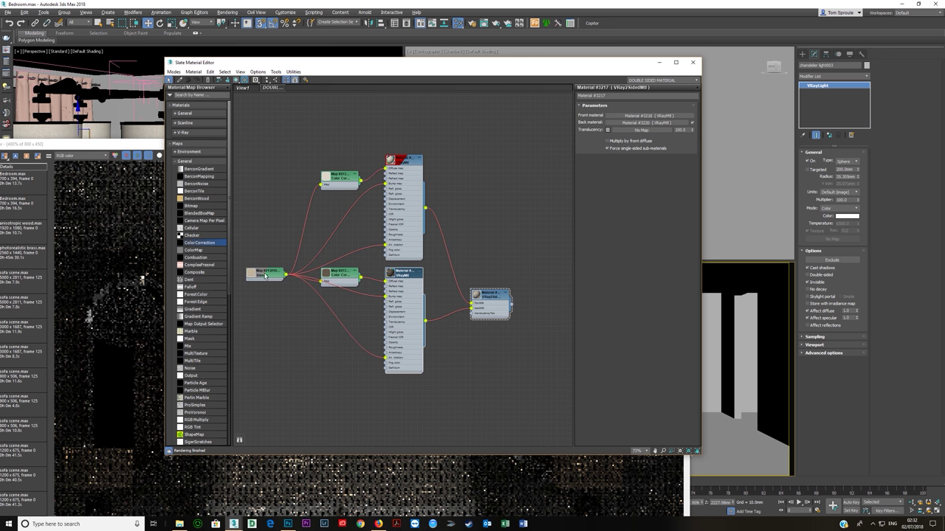
{"action": "left_click_drag", "start_coordinate": [276, 272], "coordinate": [270, 277]}
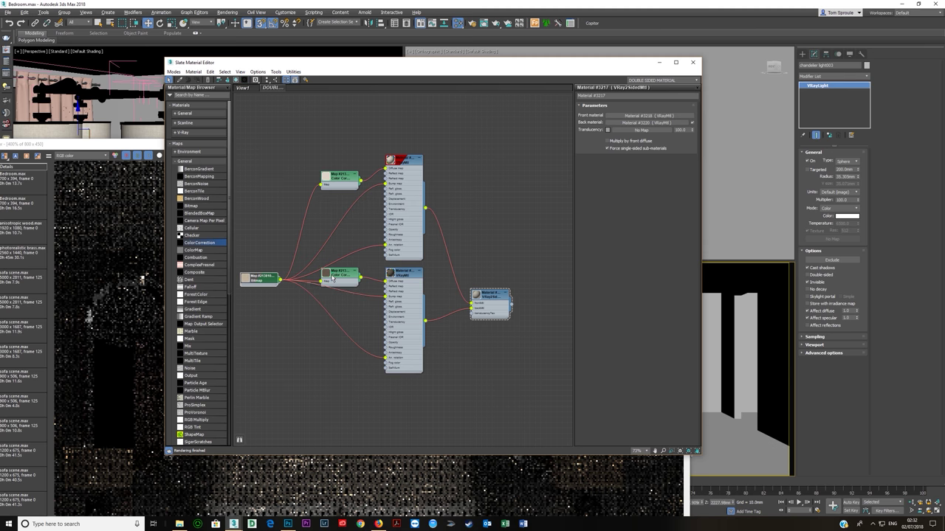
{"action": "left_click_drag", "start_coordinate": [337, 275], "coordinate": [343, 270]}
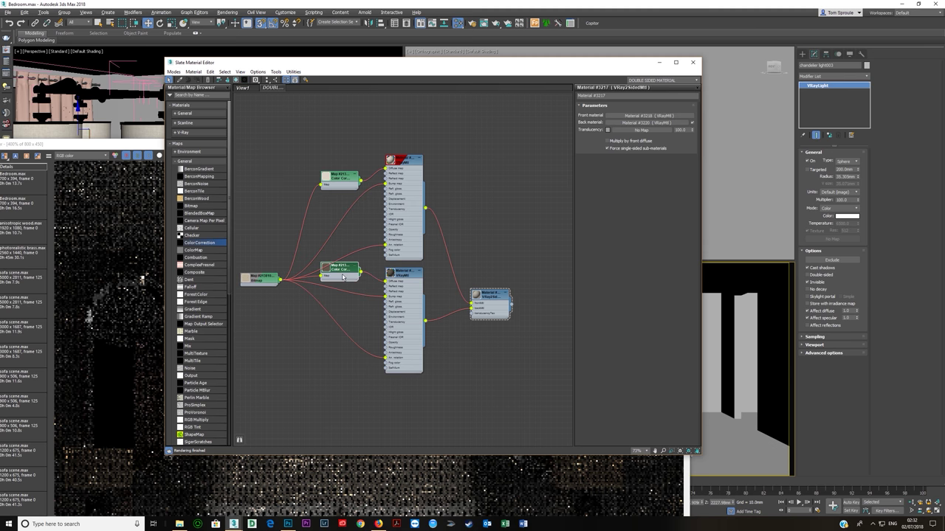
{"action": "middle_click_drag", "start_coordinate": [343, 276], "coordinate": [335, 291]}
{"action": "left_click_drag", "start_coordinate": [335, 291], "coordinate": [336, 297]}
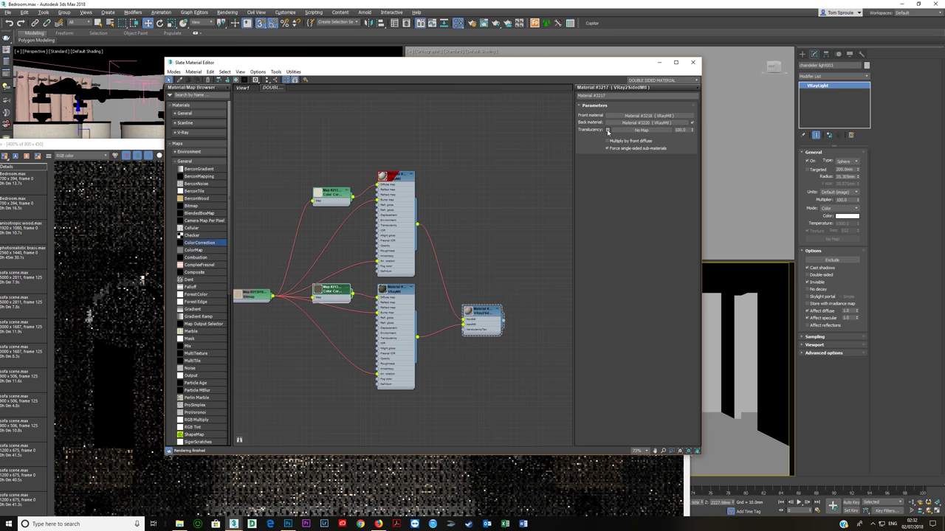
Try a chandelier region render with Force single-sided sub-materials turned off on the VRay2SidedMtl.
{"action": "left_click", "coordinate": [608, 130]}
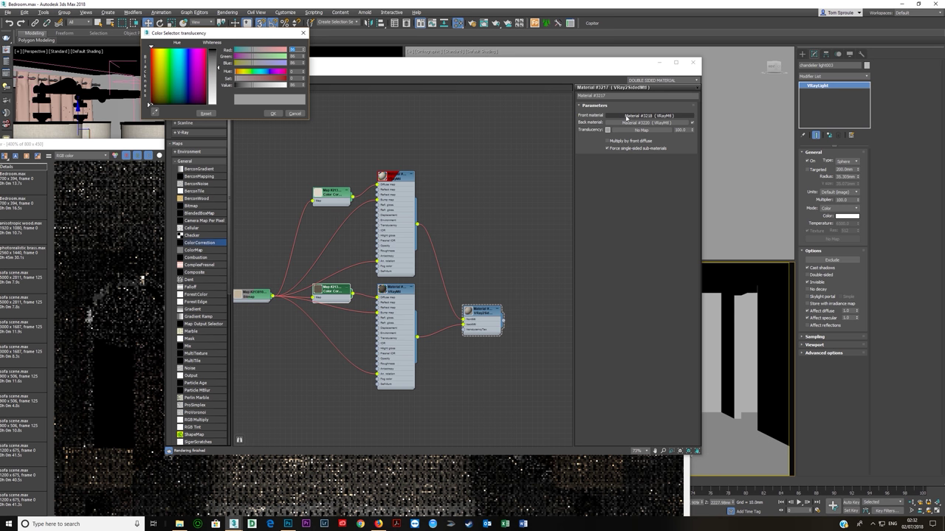
{"action": "left_click", "coordinate": [294, 114]}
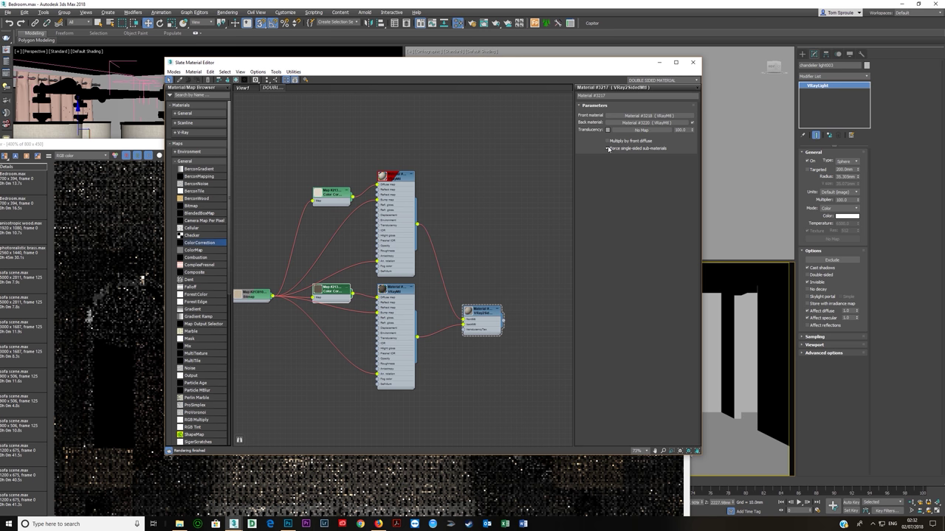
{"action": "left_click", "coordinate": [608, 149]}
{"action": "left_click", "coordinate": [127, 146]}
{"action": "left_click", "coordinate": [682, 155]}
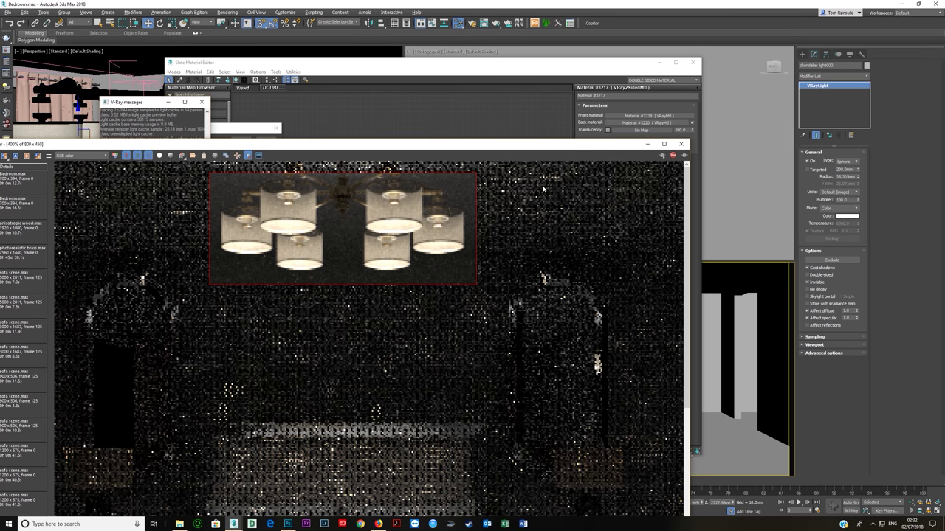
Re-enable Force single-sided sub-materials, turn on Multiply by front diffuse, and render the chandelier region again.
{"action": "left_click", "coordinate": [550, 72]}
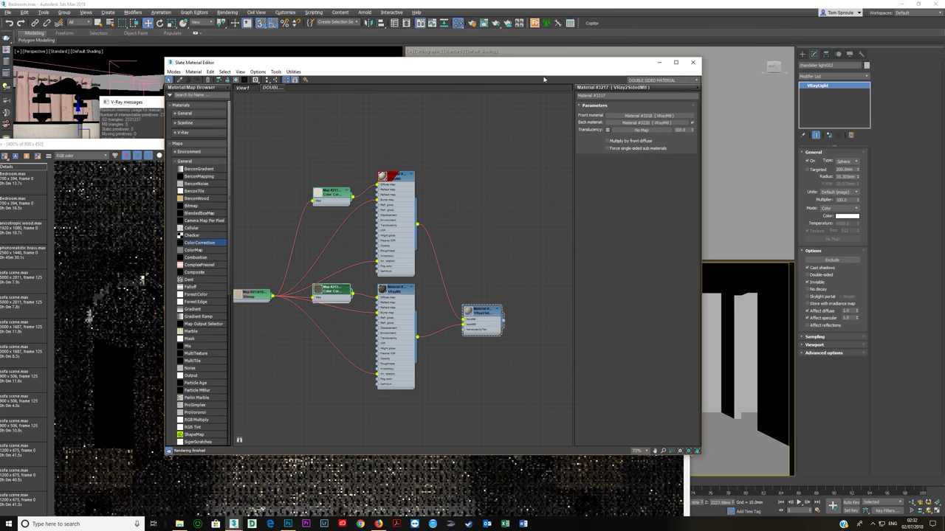
{"action": "left_click", "coordinate": [606, 148]}
{"action": "key", "text": "shift+q"}
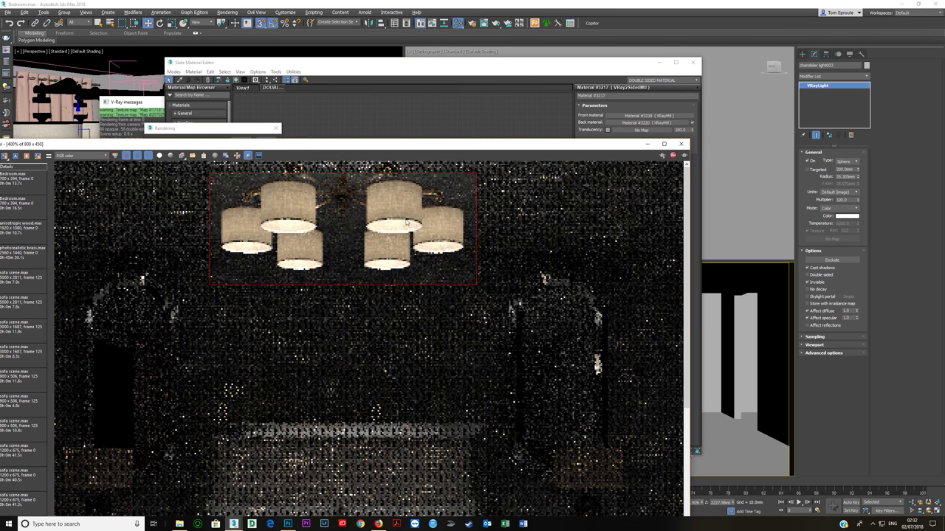
{"action": "left_click_drag", "start_coordinate": [603, 145], "coordinate": [592, 157]}
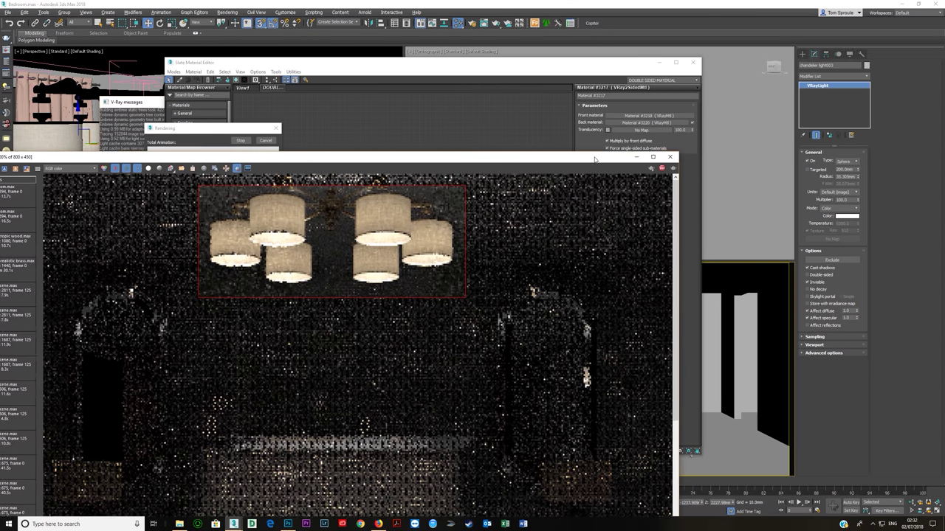
{"action": "left_click", "coordinate": [662, 168]}
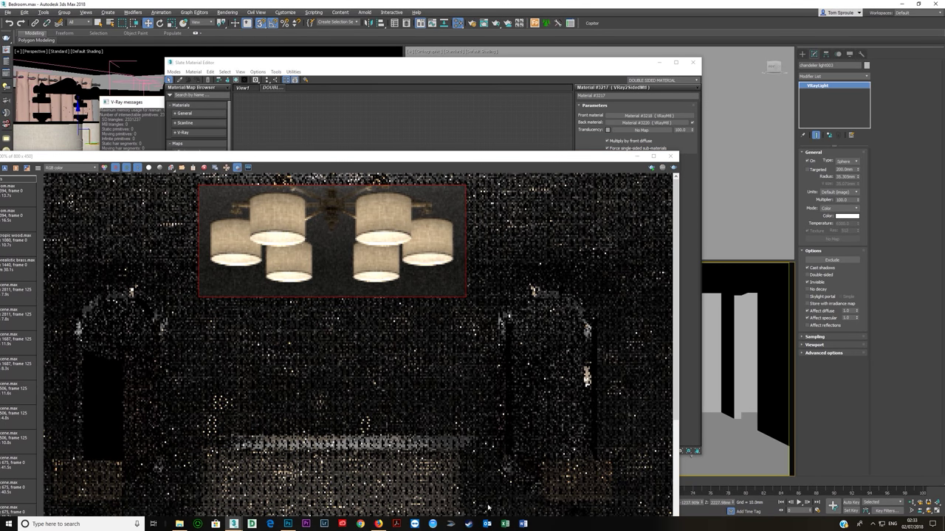
Read the Multiply by front diffuse description in the browser's VRay2SidedMtl documentation, then return to 3ds Max.
{"action": "left_click", "coordinate": [378, 524]}
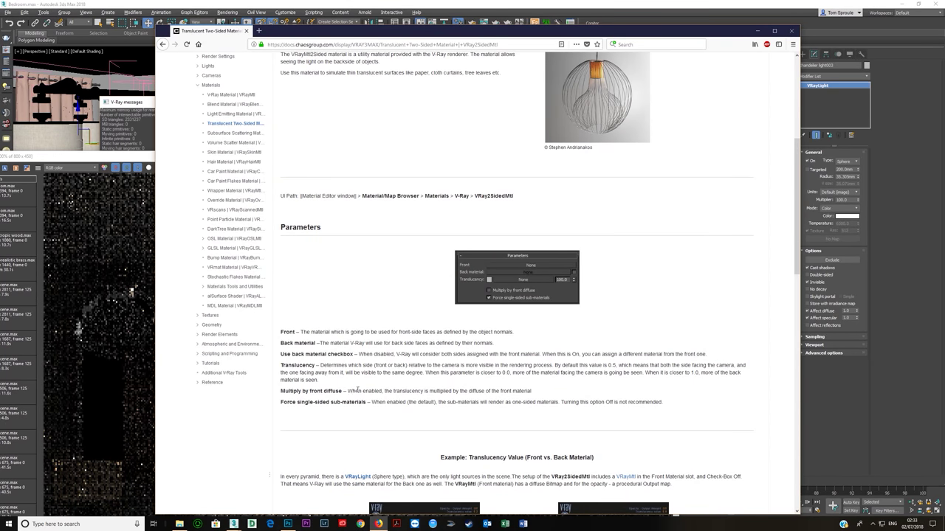
{"action": "left_click_drag", "start_coordinate": [357, 389], "coordinate": [463, 391]}
{"action": "left_click", "coordinate": [516, 391]}
{"action": "left_click", "coordinate": [757, 31]}
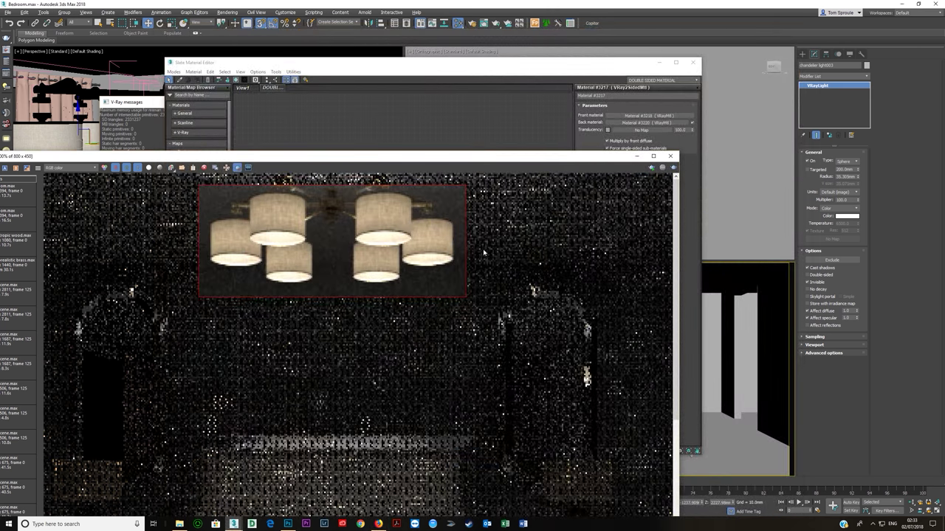
Save the chandelier render to the frame buffer history, turn off Multiply by front diffuse, and render the region again.
{"action": "left_click_drag", "start_coordinate": [452, 159], "coordinate": [499, 215]}
{"action": "left_click_drag", "start_coordinate": [440, 215], "coordinate": [501, 201]}
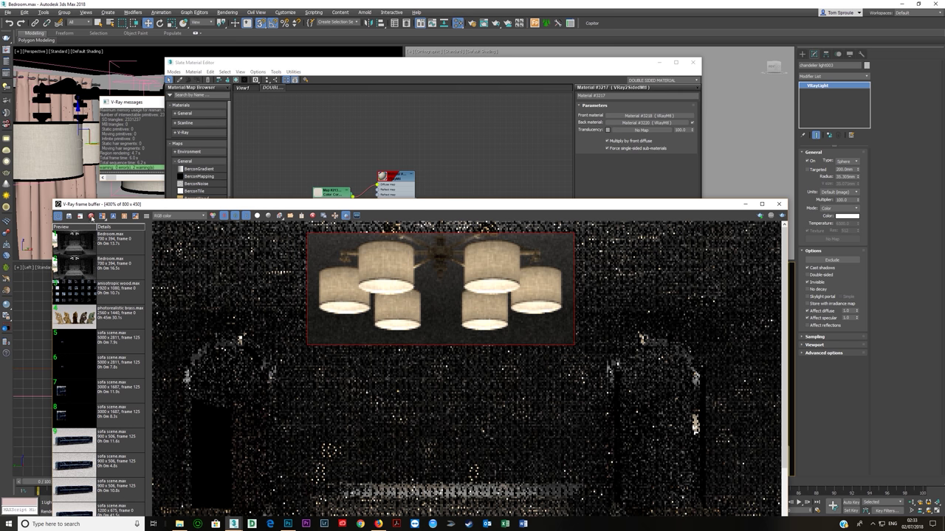
{"action": "left_click", "coordinate": [92, 217]}
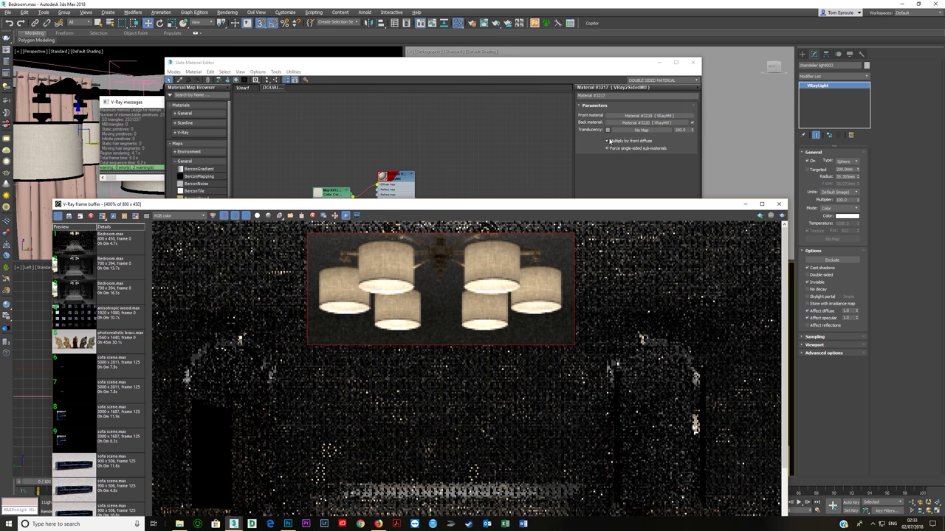
{"action": "left_click", "coordinate": [608, 141]}
{"action": "left_click", "coordinate": [782, 216]}
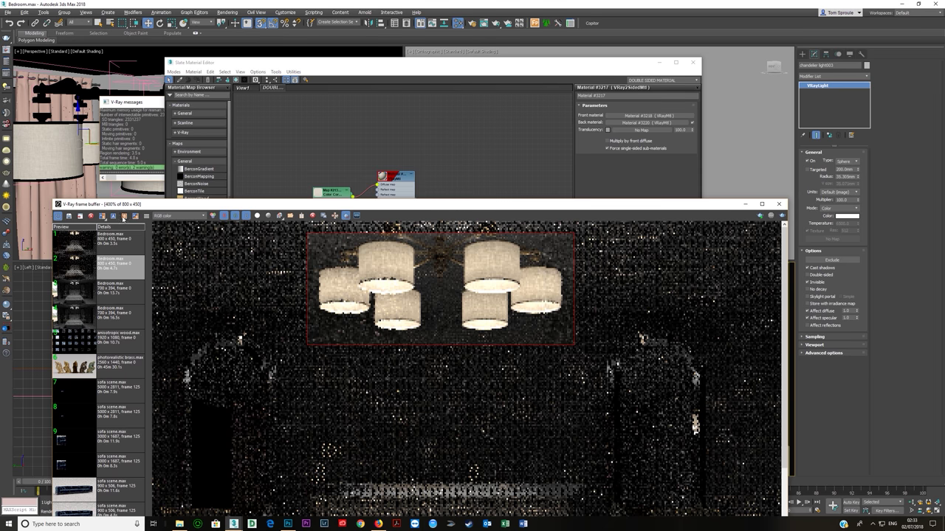
Compare the saved chandelier renders with and without Multiply by front diffuse using the A/B divider, then end the comparison.
{"action": "left_click", "coordinate": [85, 251]}
{"action": "left_click", "coordinate": [114, 217]}
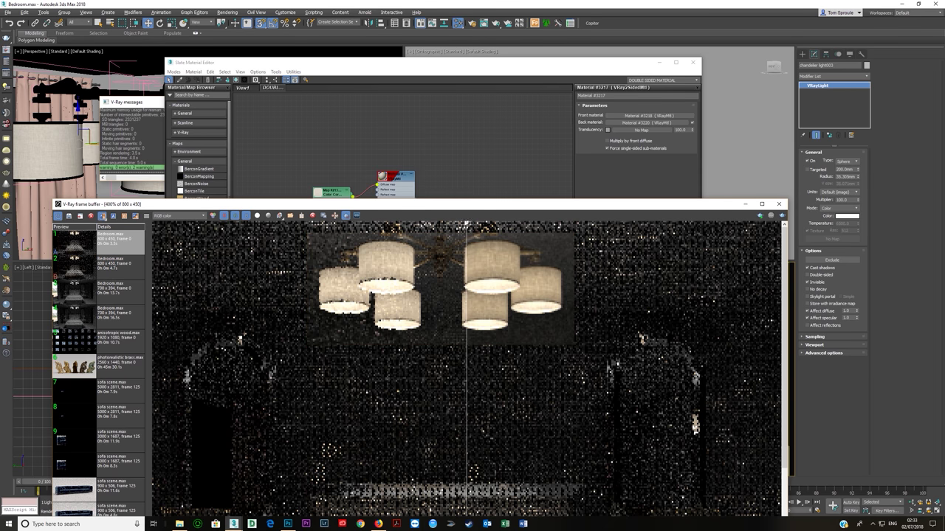
{"action": "left_click_drag", "start_coordinate": [467, 227], "coordinate": [468, 257]}
{"action": "left_click_drag", "start_coordinate": [522, 205], "coordinate": [482, 174]}
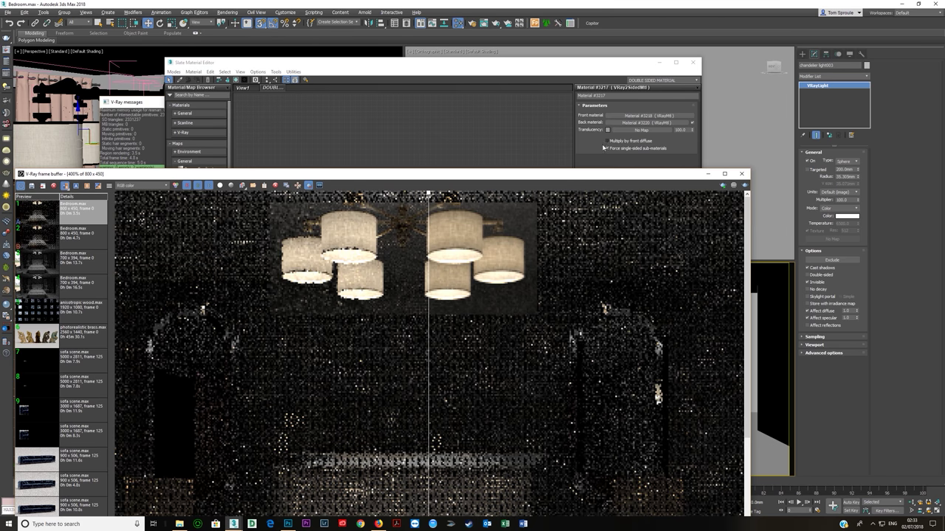
{"action": "left_click", "coordinate": [606, 148]}
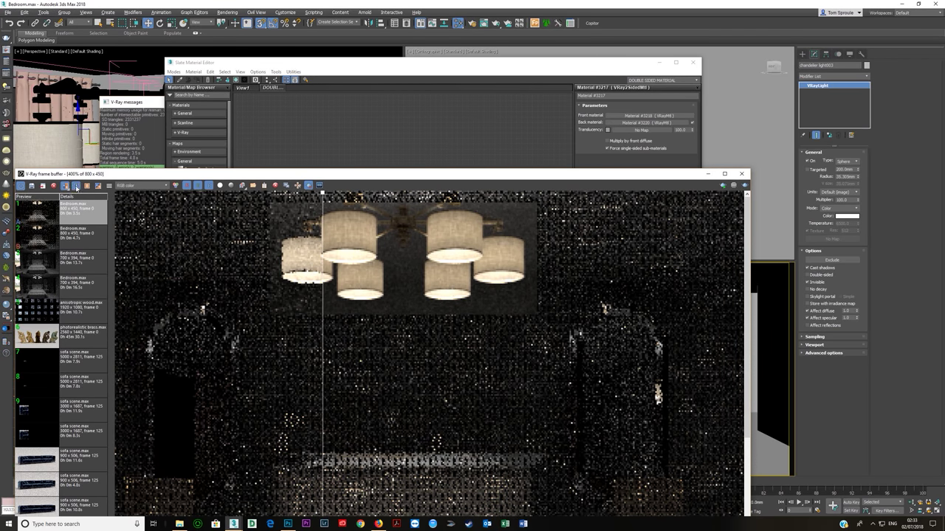
{"action": "left_click", "coordinate": [65, 234]}
{"action": "left_click", "coordinate": [87, 187]}
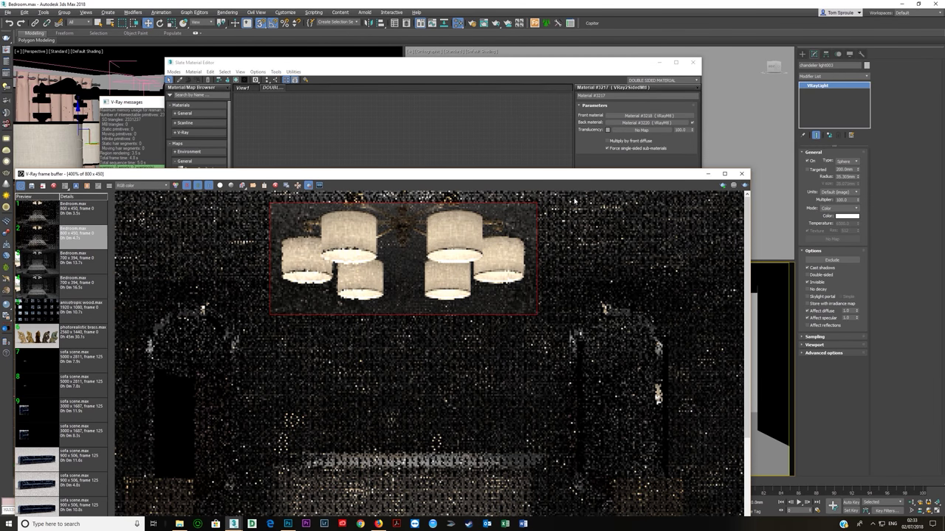